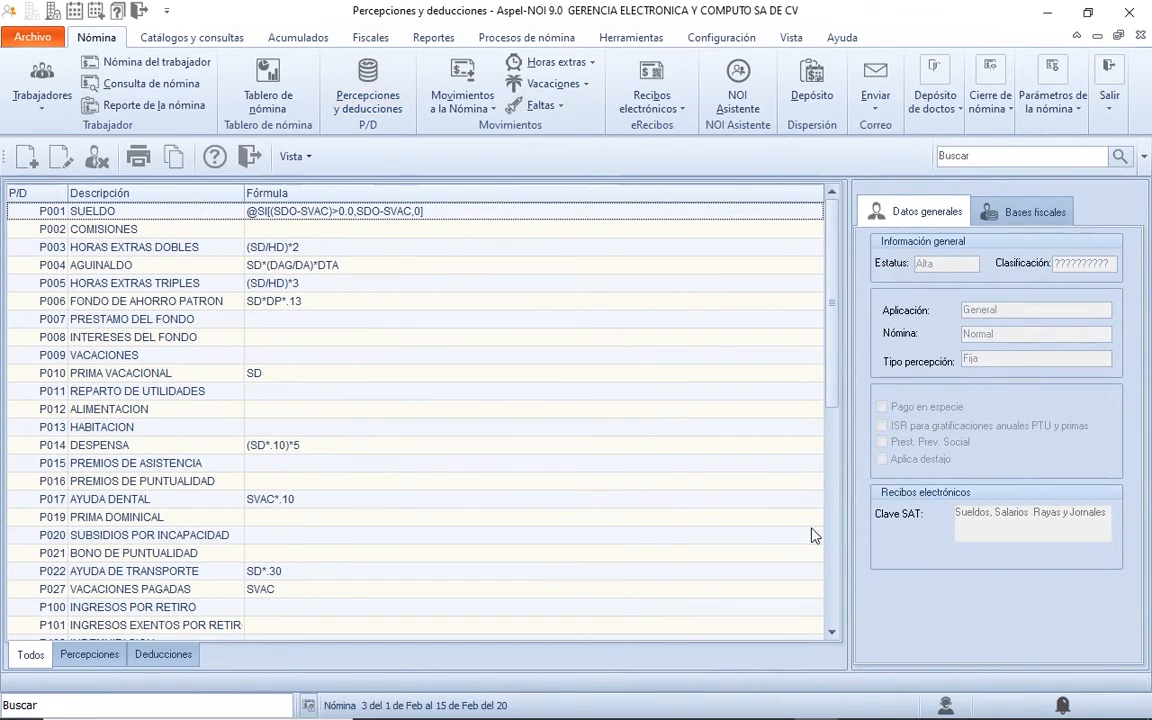
Step: Open perception P105 (ISR ajustado por el subsidio), choose Cálculo as its status and accept the record
{"action": "scroll", "coordinate": [830, 550], "scroll_direction": "down", "scroll_amount": 8}
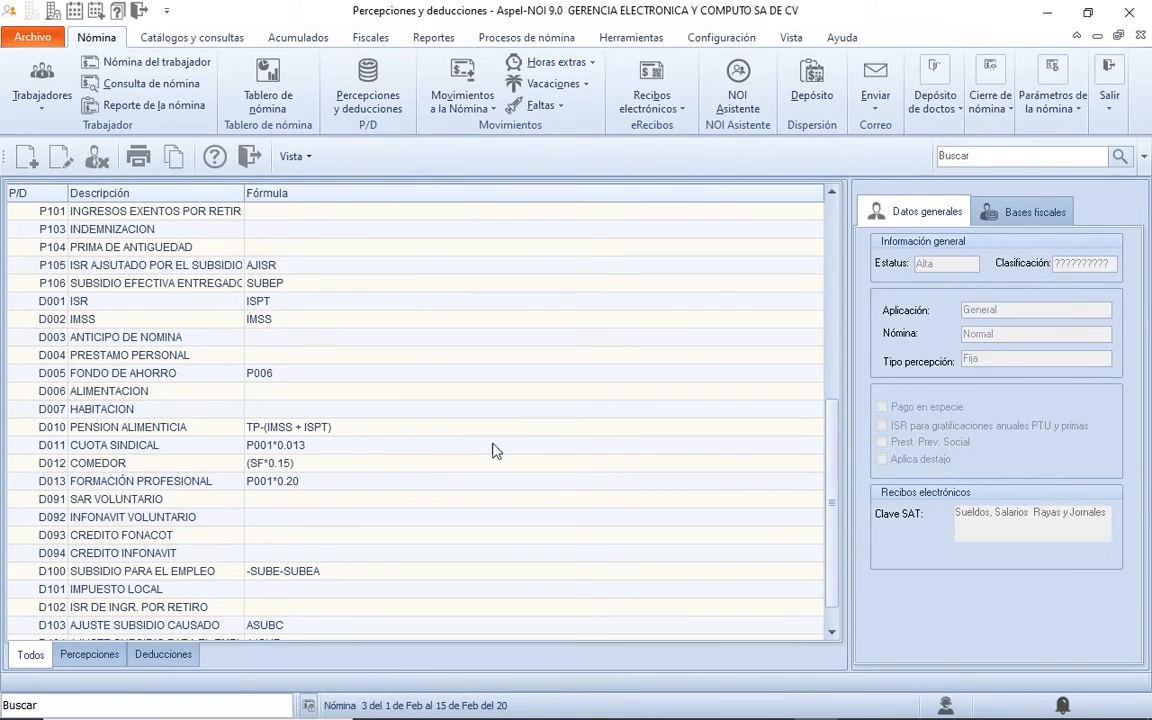
{"action": "left_click", "coordinate": [107, 268]}
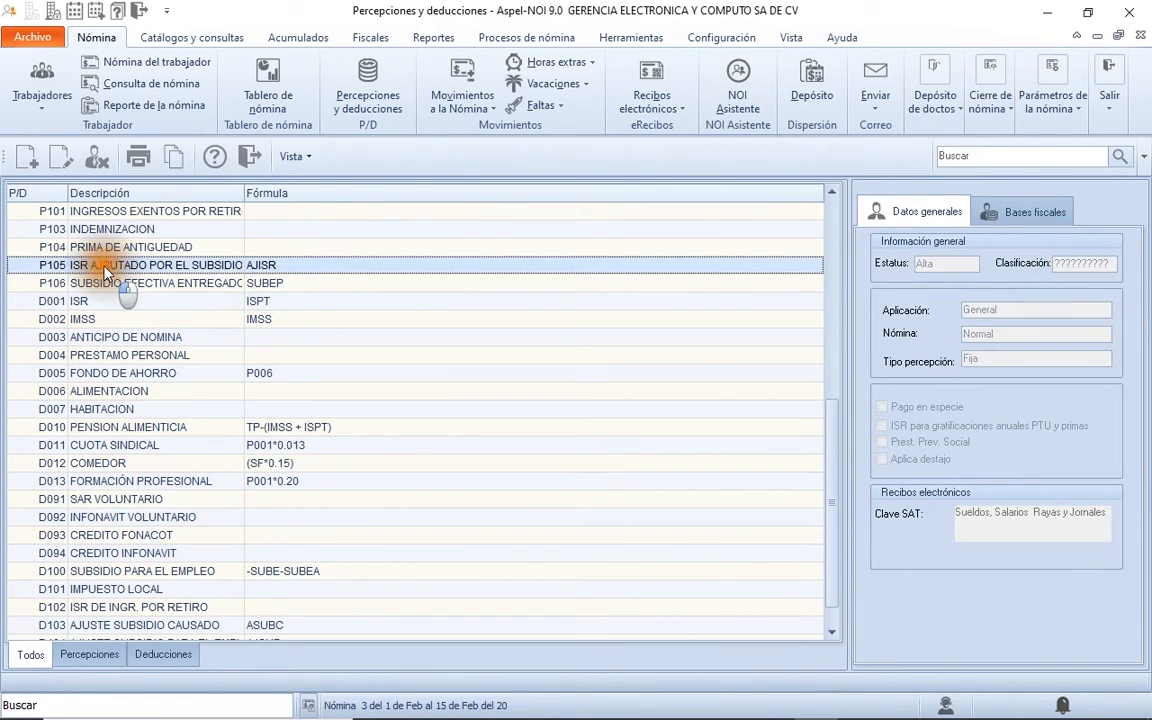
{"action": "left_click", "coordinate": [105, 271]}
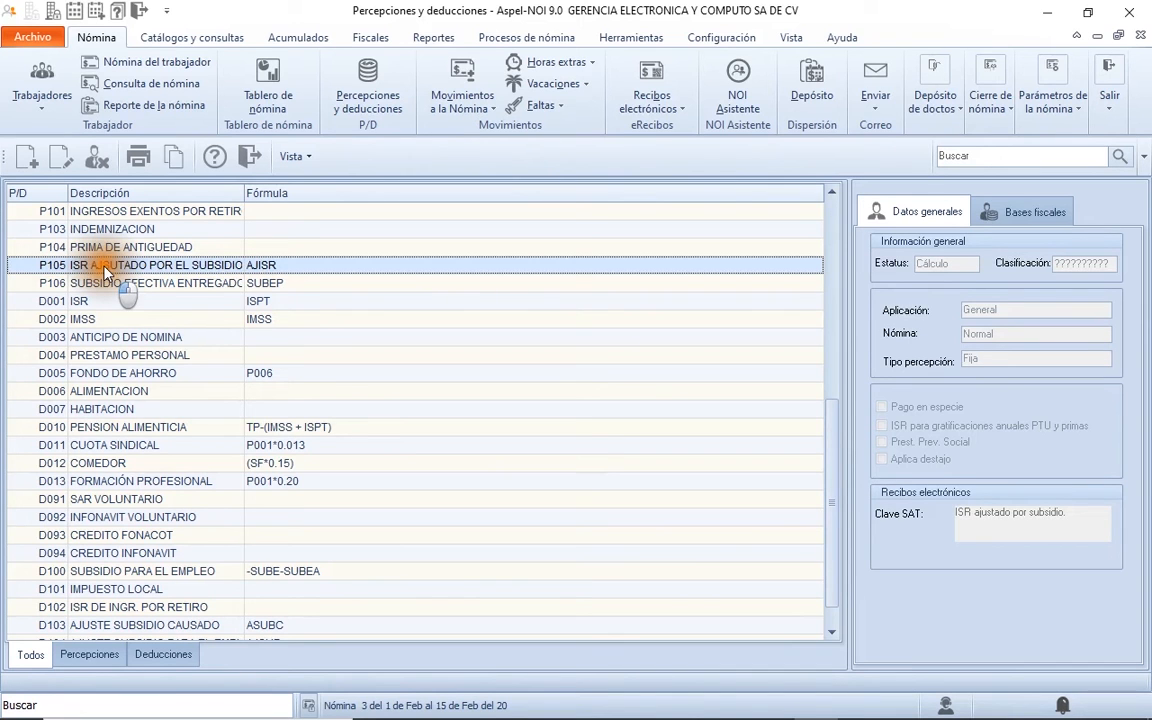
{"action": "double_click", "coordinate": [105, 271]}
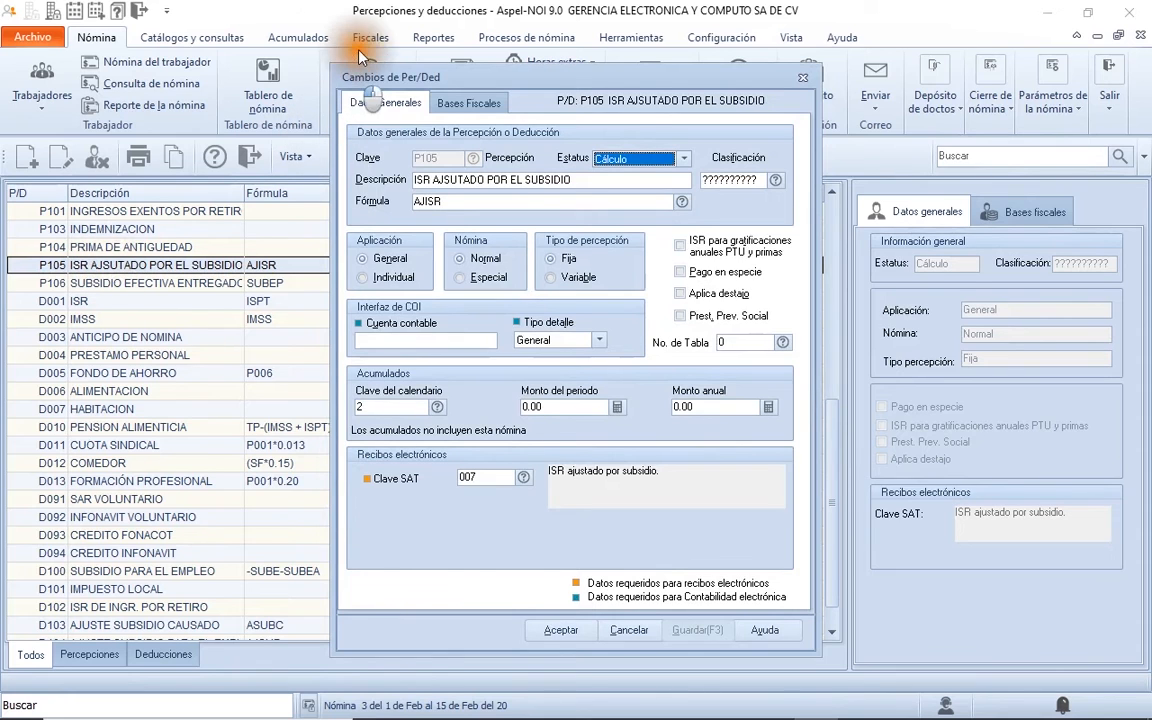
{"action": "left_click", "coordinate": [630, 155]}
{"action": "left_click", "coordinate": [631, 163]}
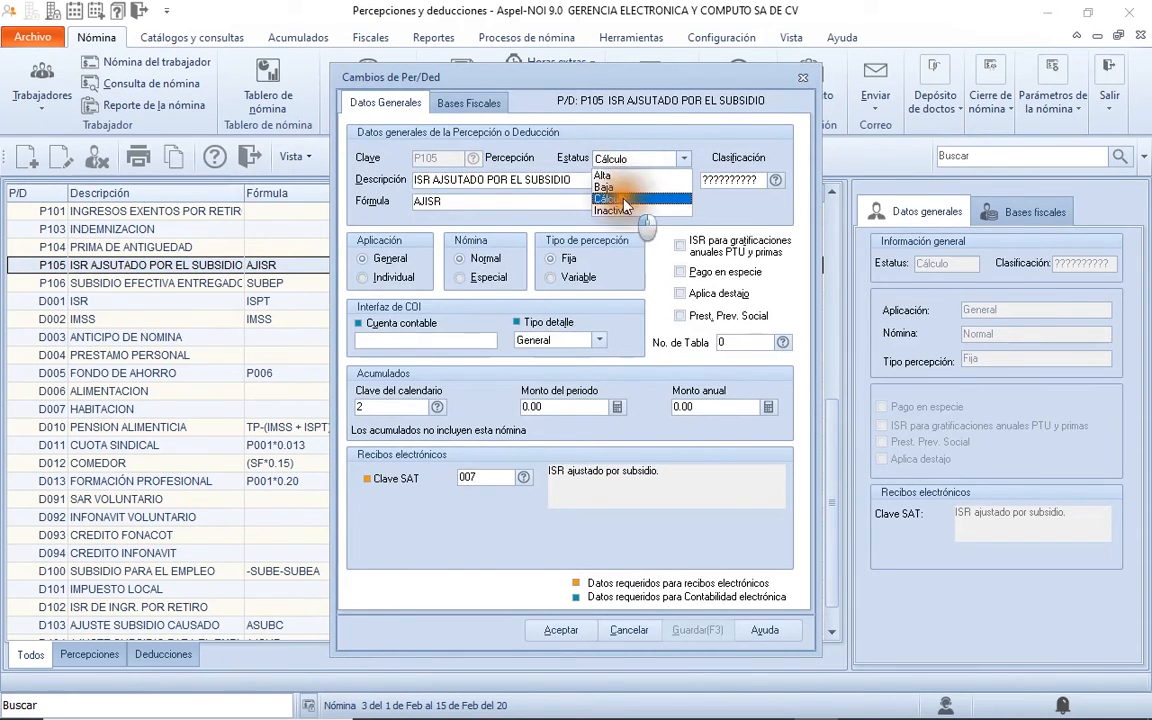
{"action": "left_click", "coordinate": [627, 199]}
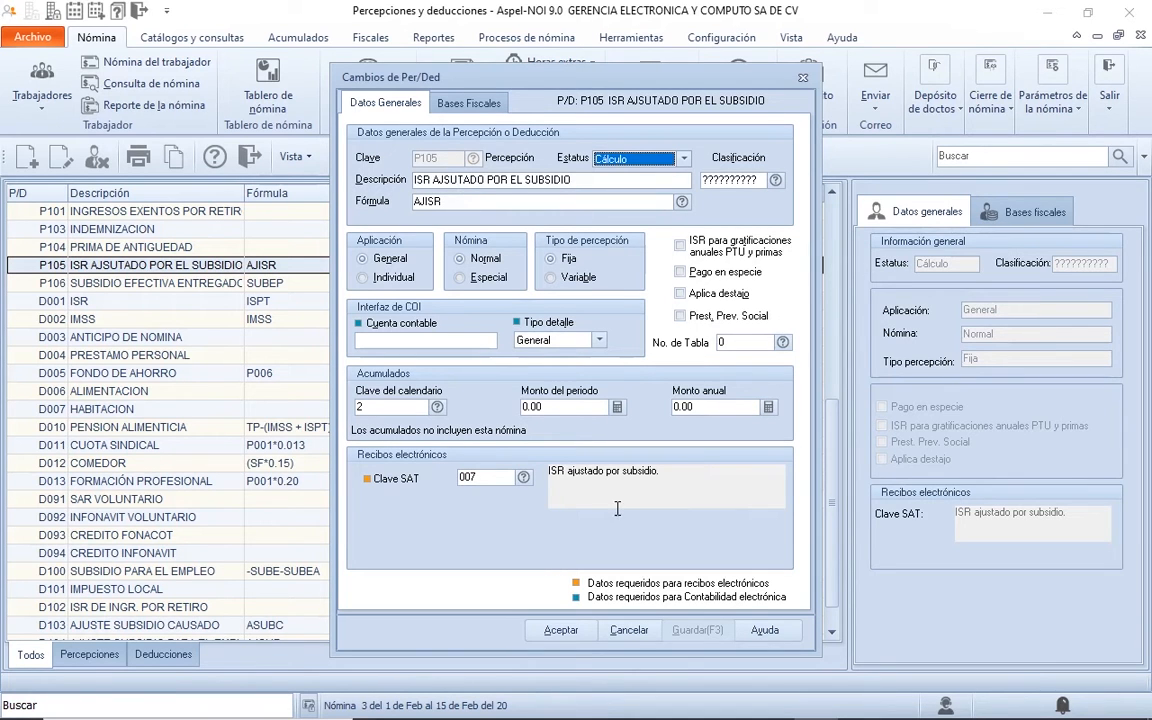
{"action": "left_click", "coordinate": [572, 636]}
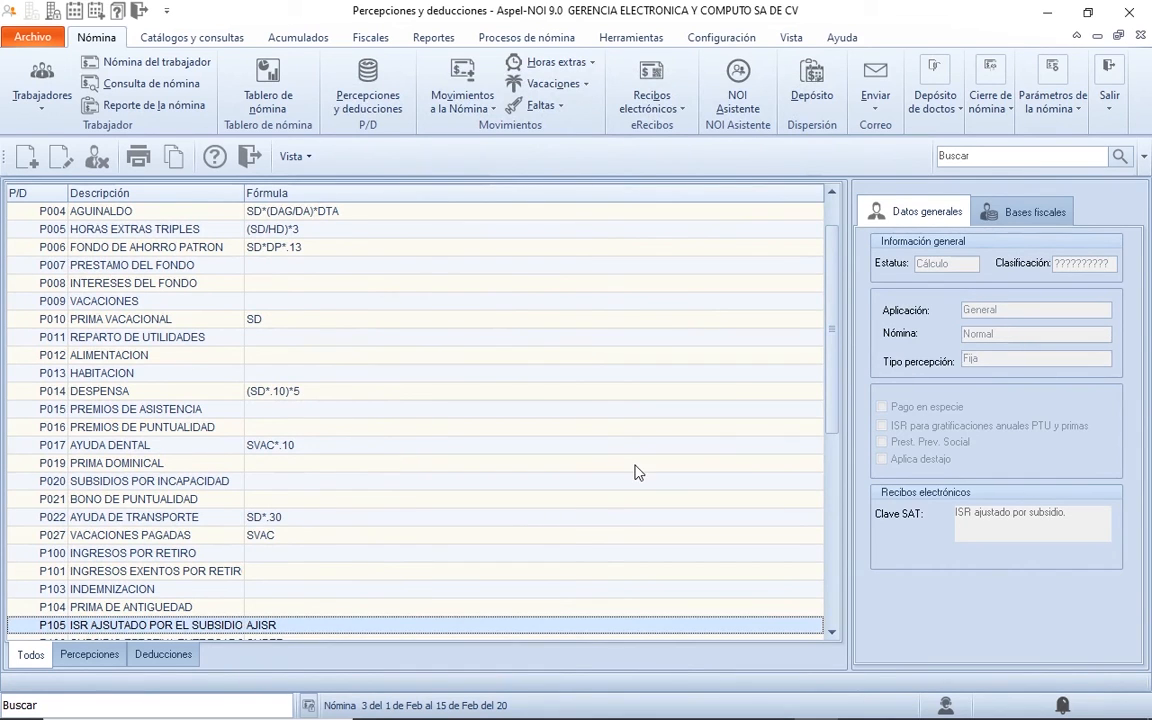
Step: Open perception P106 (Subsidio efectiva entregado), review its status, formula and SAT key, and accept the record
{"action": "left_click", "coordinate": [831, 632]}
{"action": "left_click", "coordinate": [831, 632]}
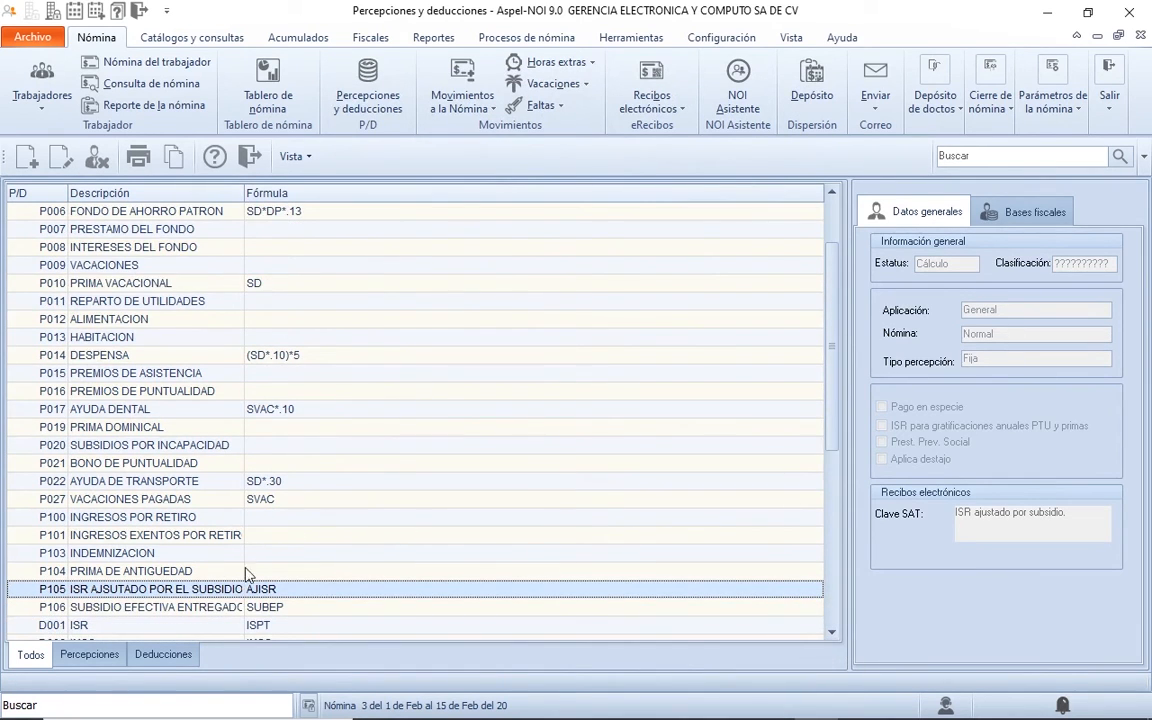
{"action": "left_click", "coordinate": [203, 611]}
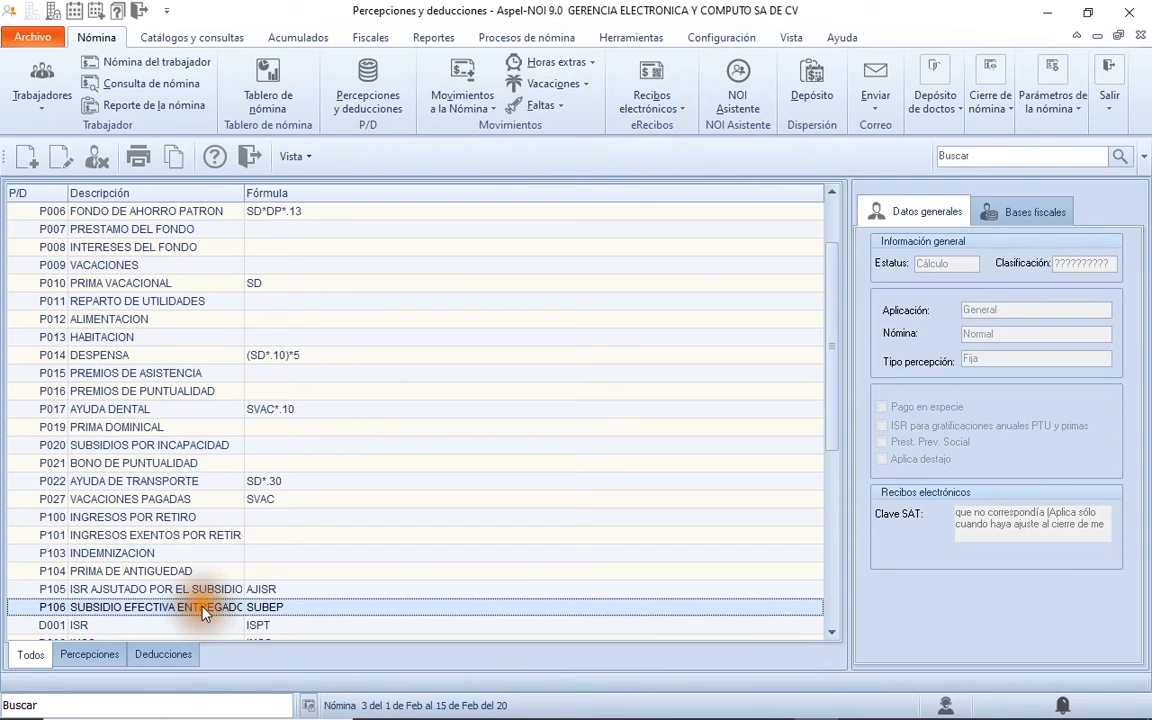
{"action": "double_click", "coordinate": [203, 611]}
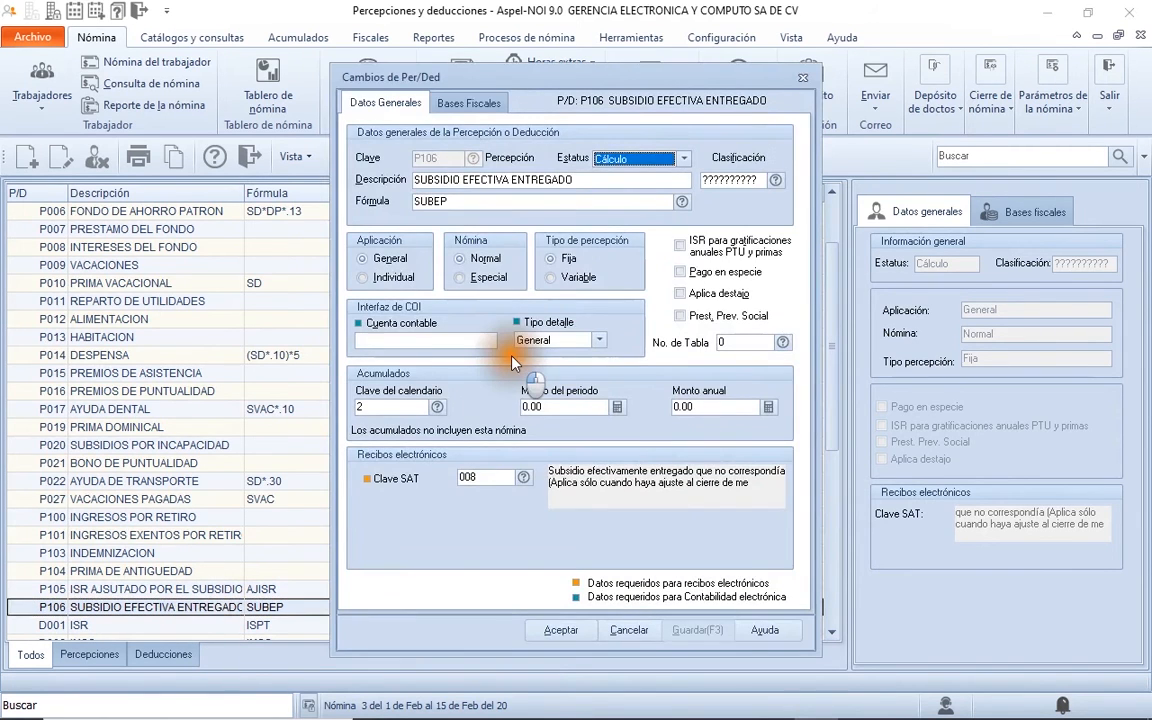
{"action": "left_click", "coordinate": [630, 161]}
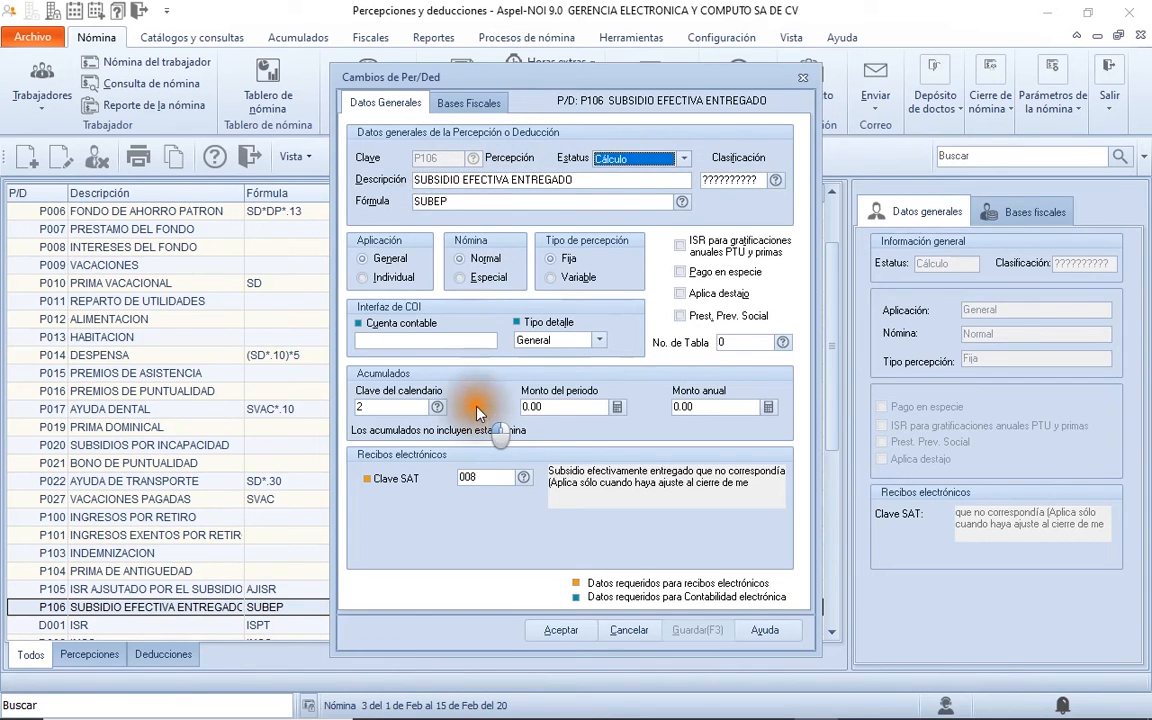
{"action": "left_click", "coordinate": [473, 487]}
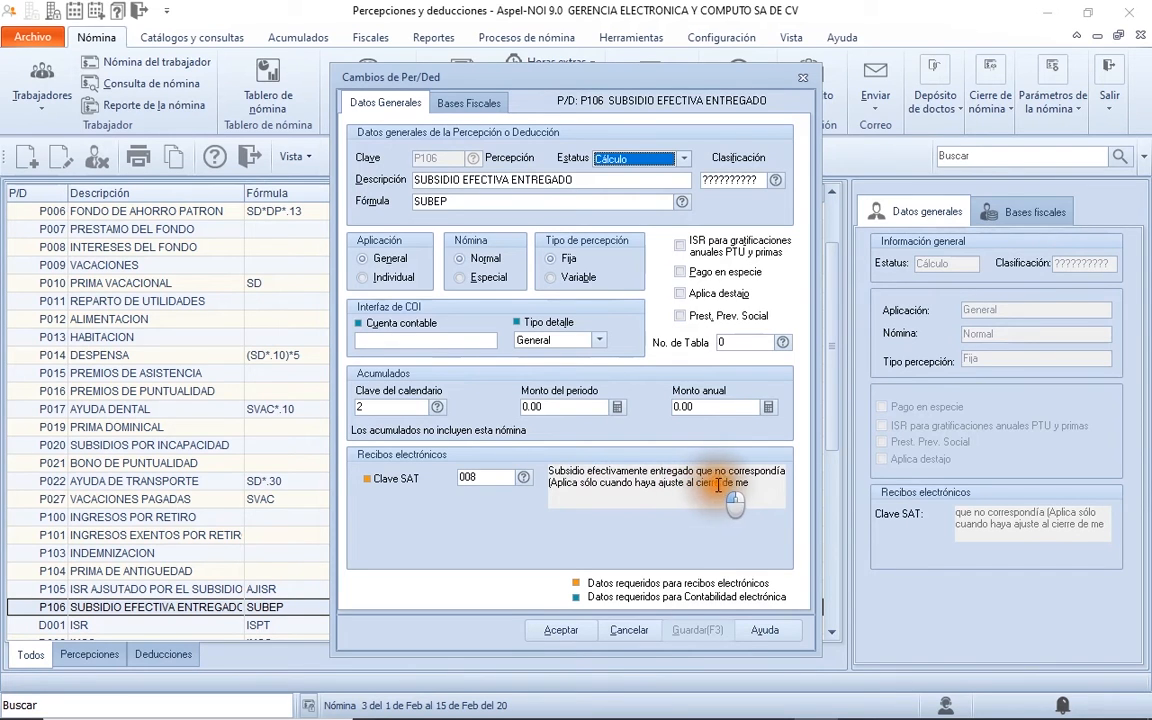
{"action": "left_click", "coordinate": [562, 631]}
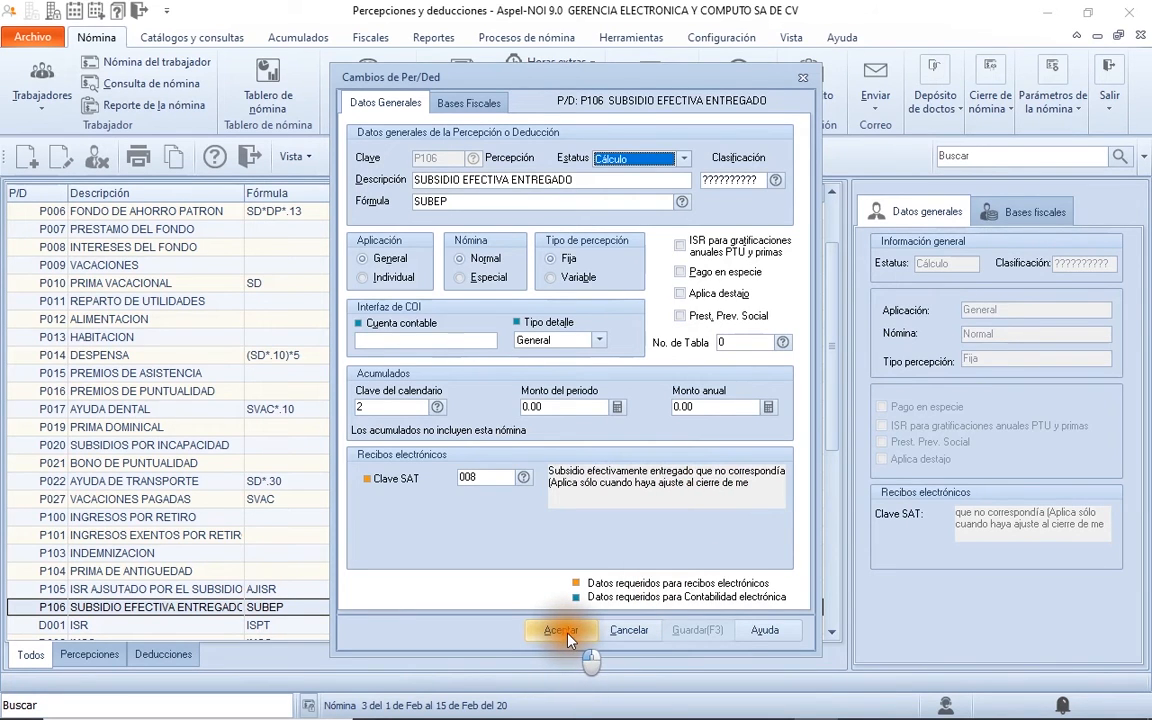
Step: Open deduction D102 (ISR de ingr. por retiro), check its general data and SAT key, and accept the record
{"action": "left_click_drag", "start_coordinate": [832, 632], "coordinate": [835, 638]}
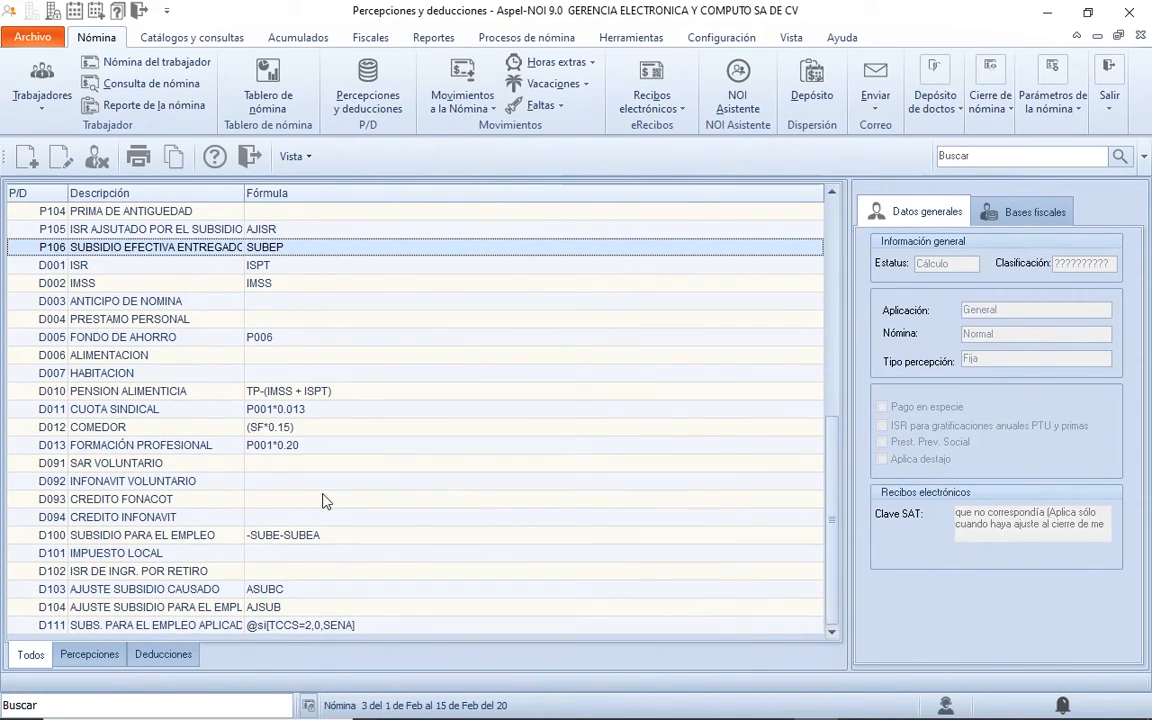
{"action": "left_click", "coordinate": [82, 578]}
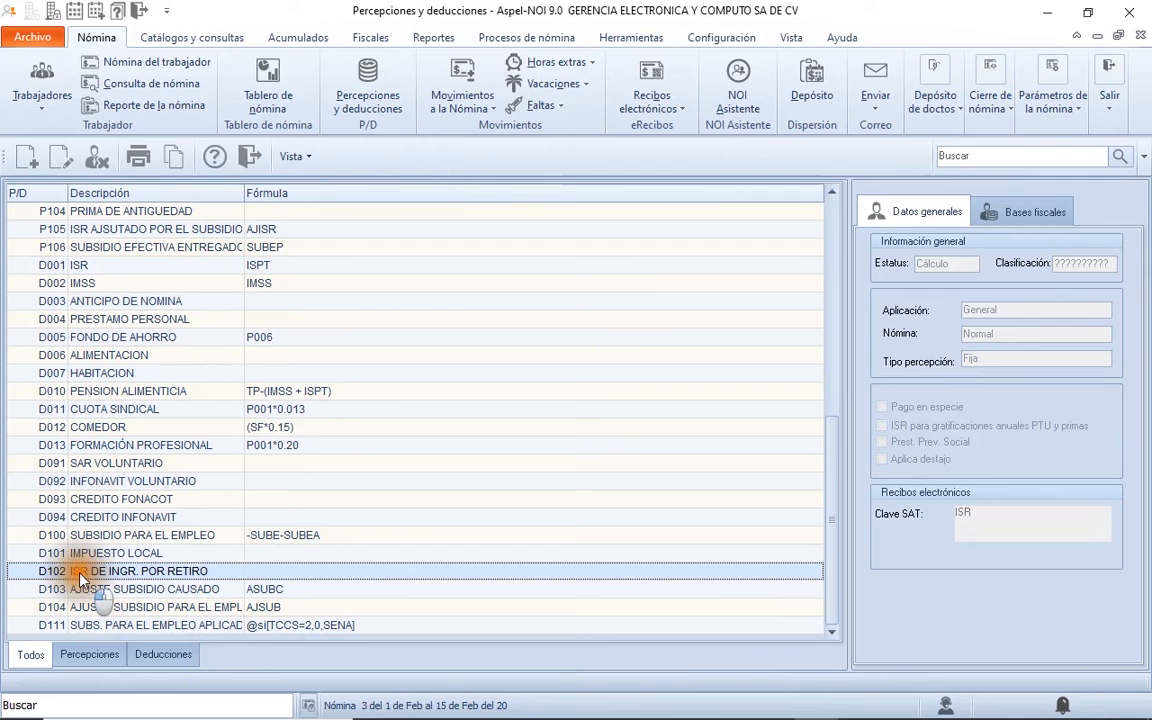
{"action": "double_click", "coordinate": [80, 575]}
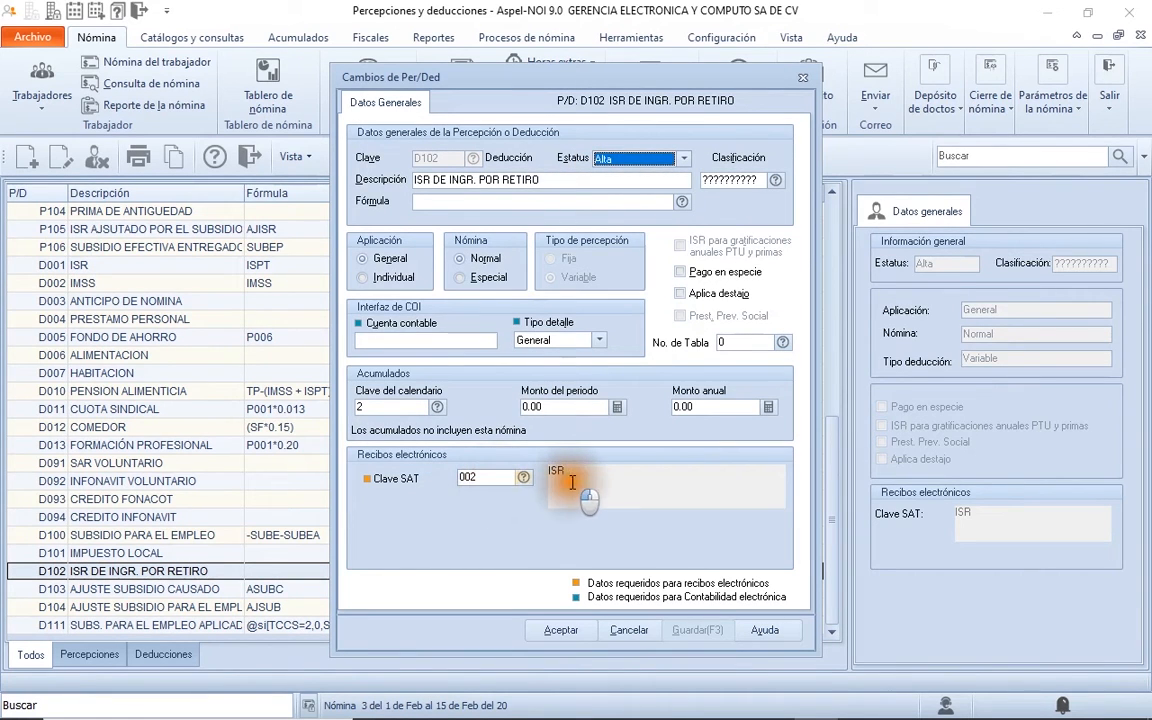
{"action": "left_click", "coordinate": [561, 630]}
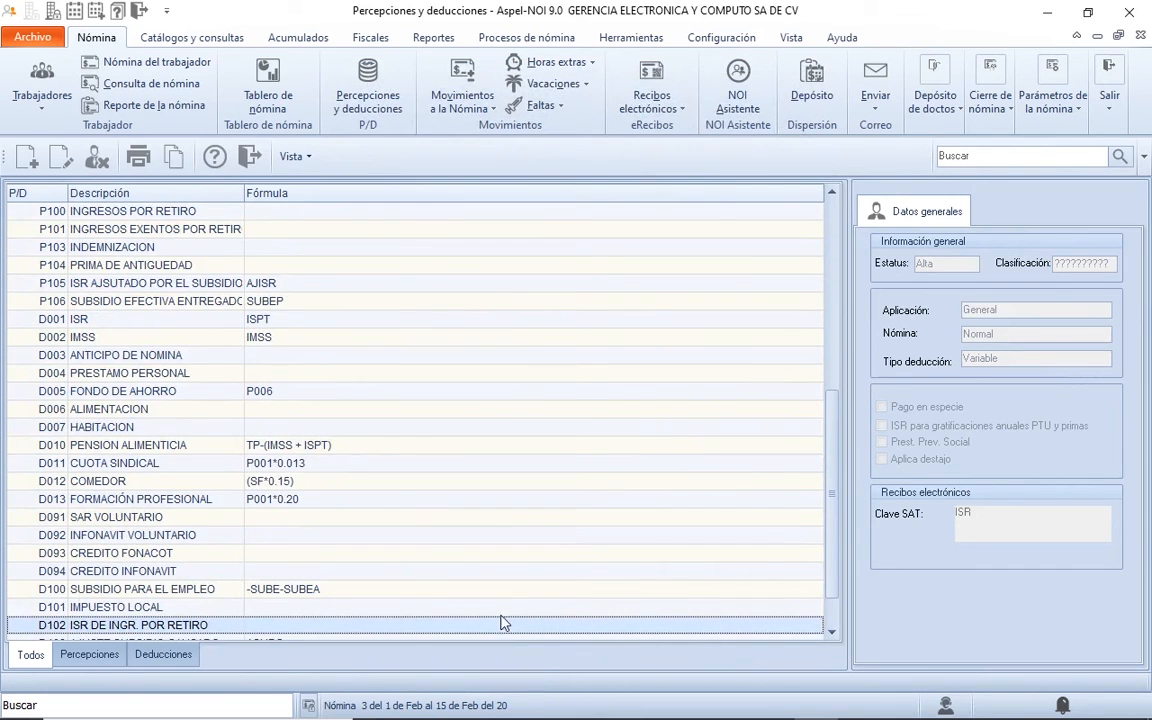
Step: Open deduction D103 (Ajuste subsidio causado), review its status, formula and SAT key, and close the record
{"action": "left_click", "coordinate": [831, 632]}
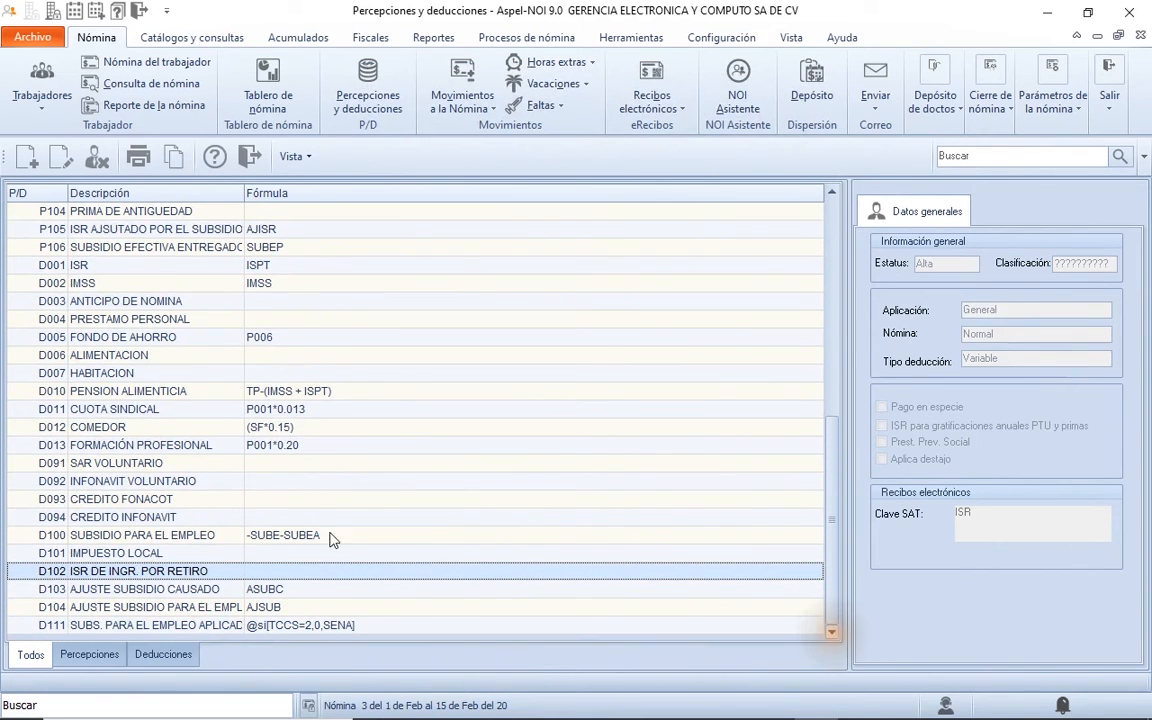
{"action": "left_click", "coordinate": [181, 590]}
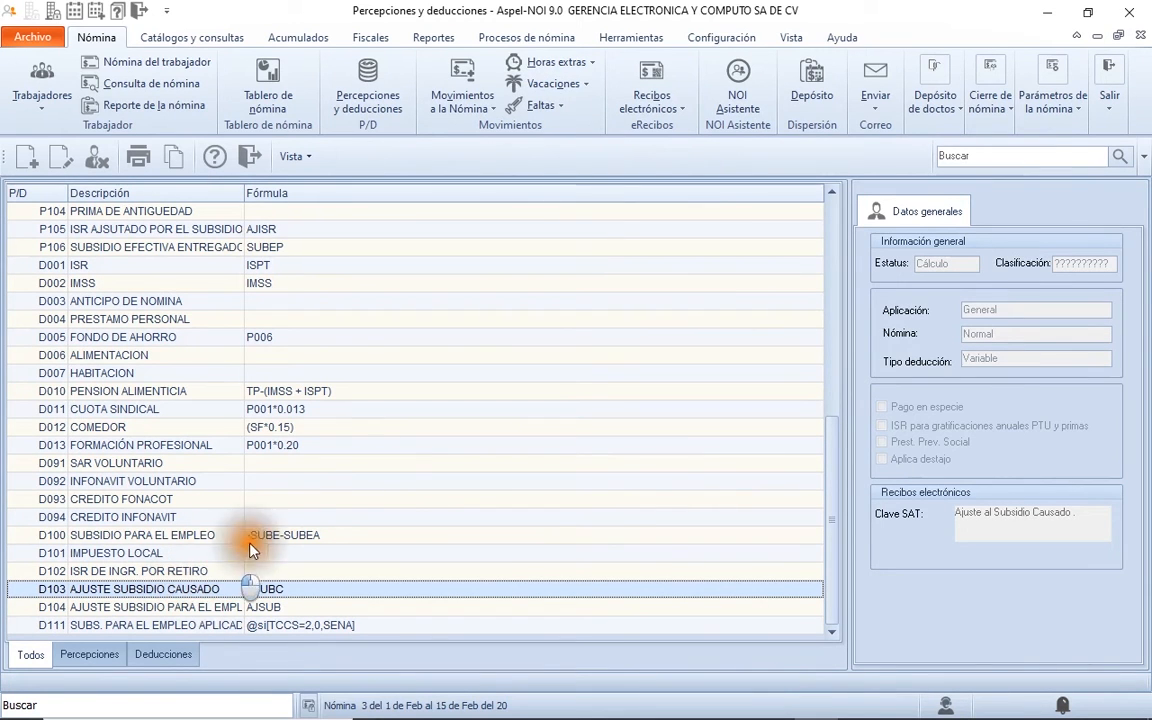
{"action": "double_click", "coordinate": [270, 588]}
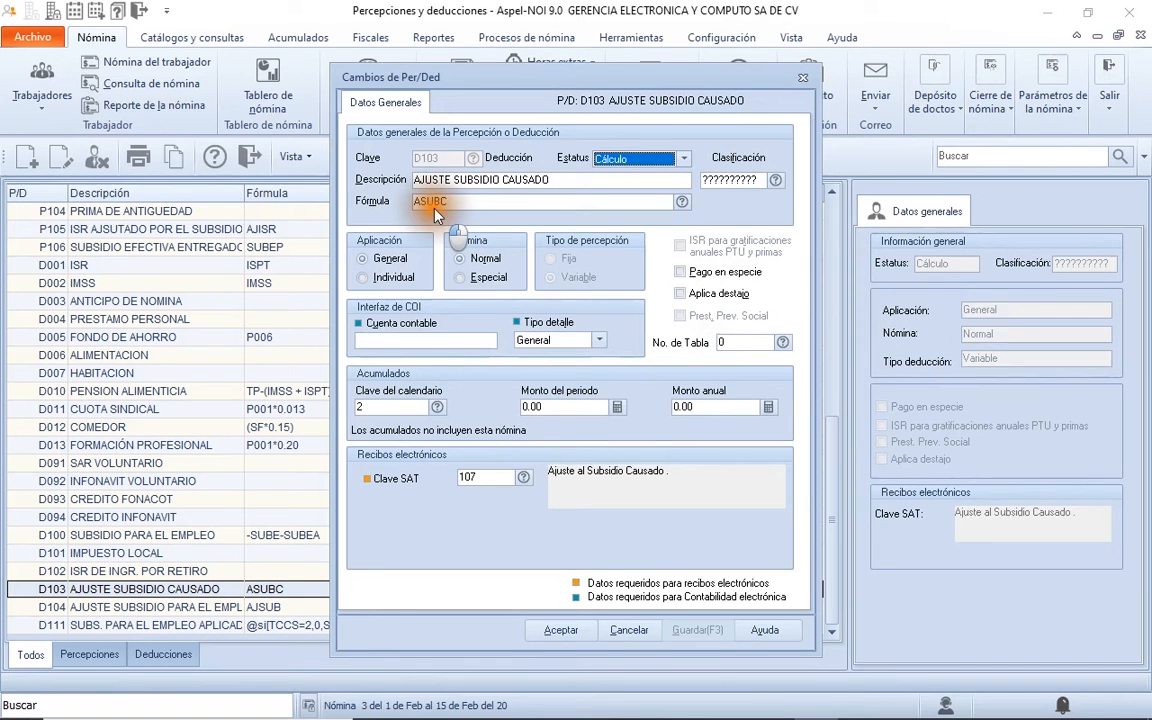
{"action": "left_click", "coordinate": [466, 477]}
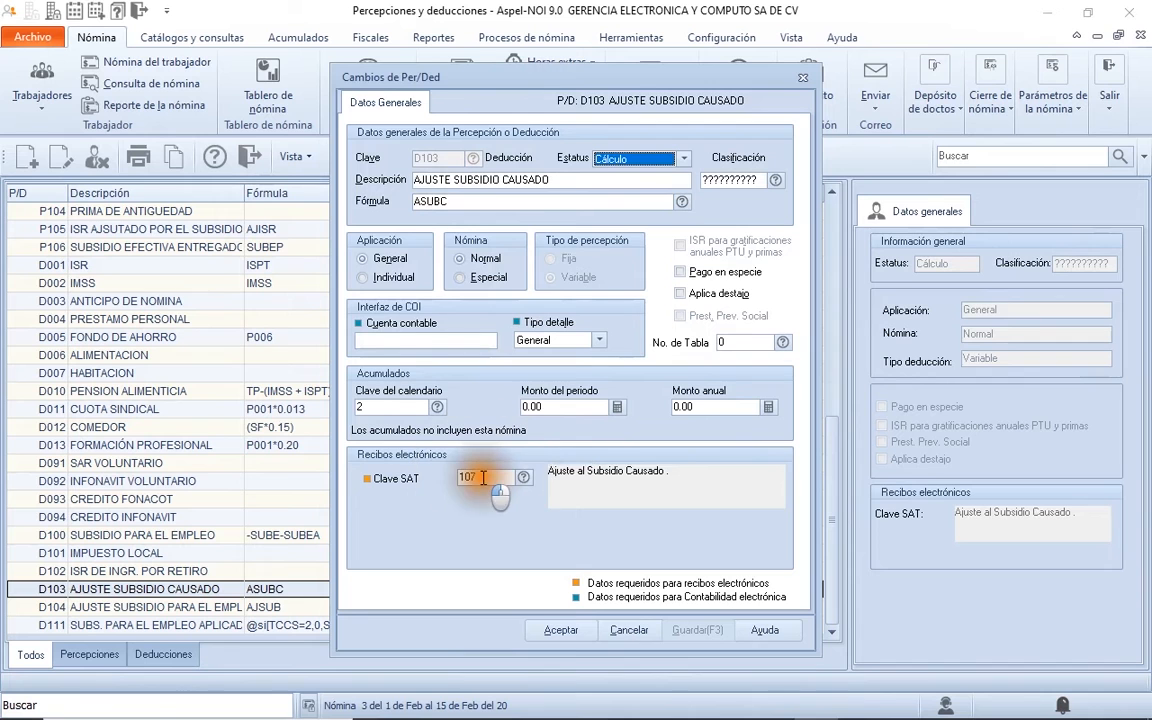
{"action": "left_click", "coordinate": [607, 638]}
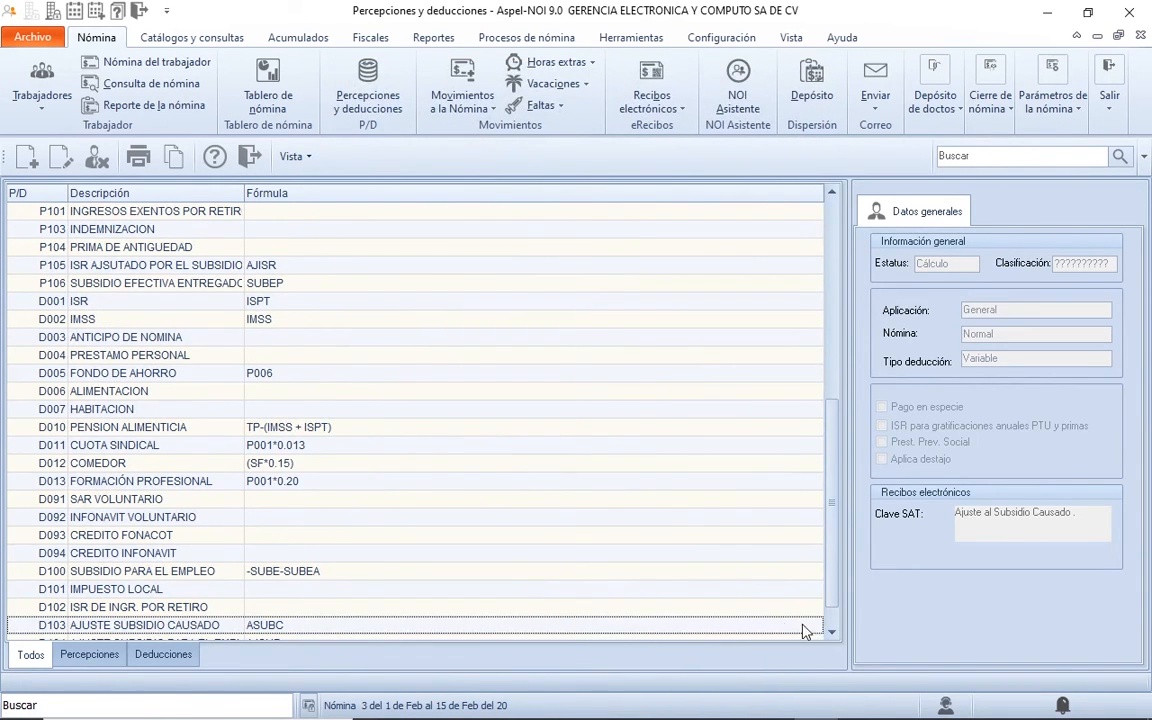
Step: Open deduction D104 (Ajuste subsidio para el empleo), review its formula and SAT key, and accept the record
{"action": "left_click", "coordinate": [832, 632]}
{"action": "left_click", "coordinate": [832, 632]}
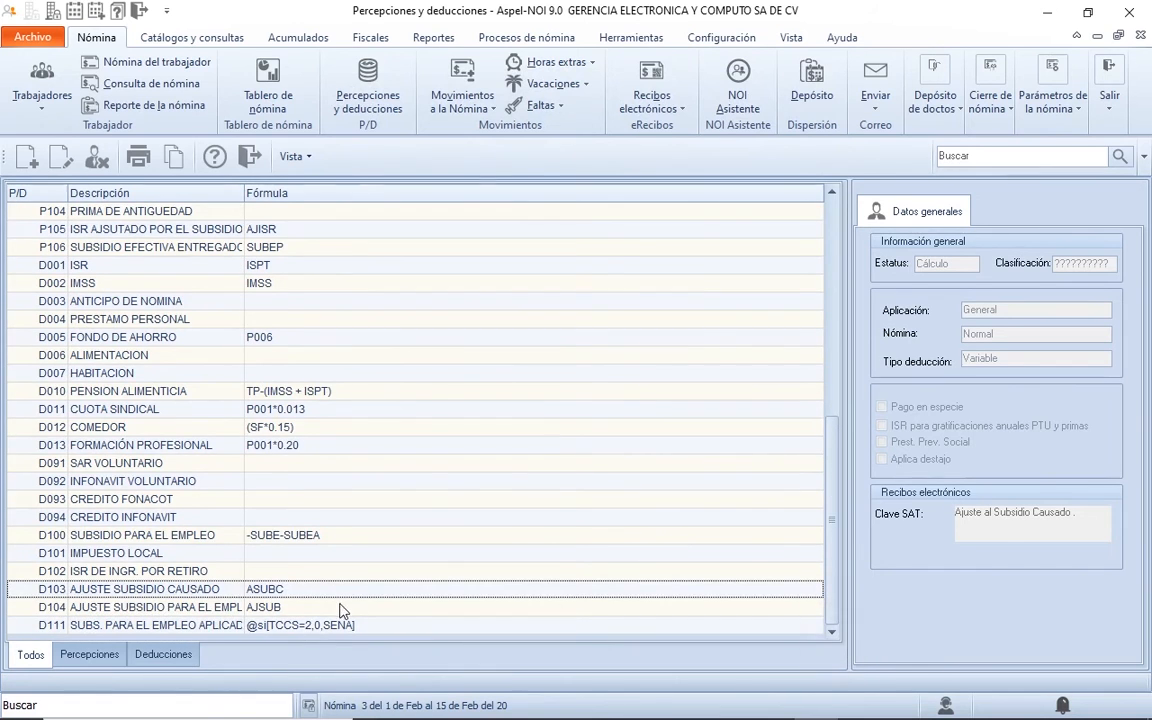
{"action": "left_click", "coordinate": [209, 608]}
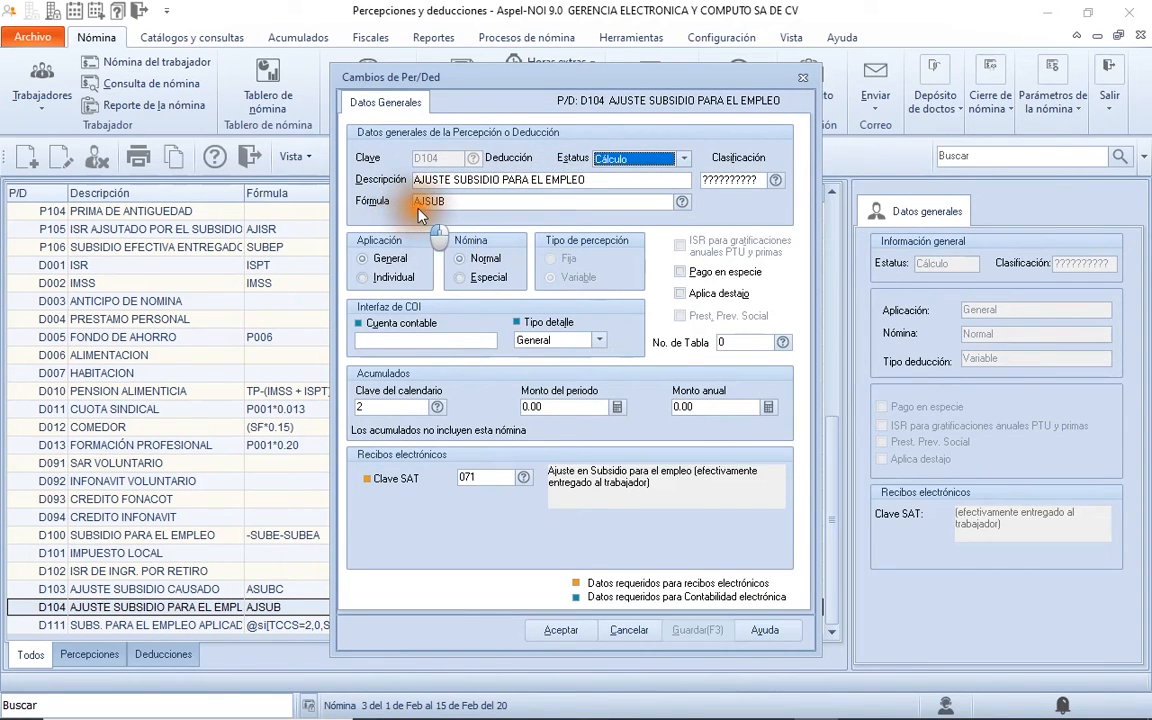
{"action": "left_click", "coordinate": [466, 479]}
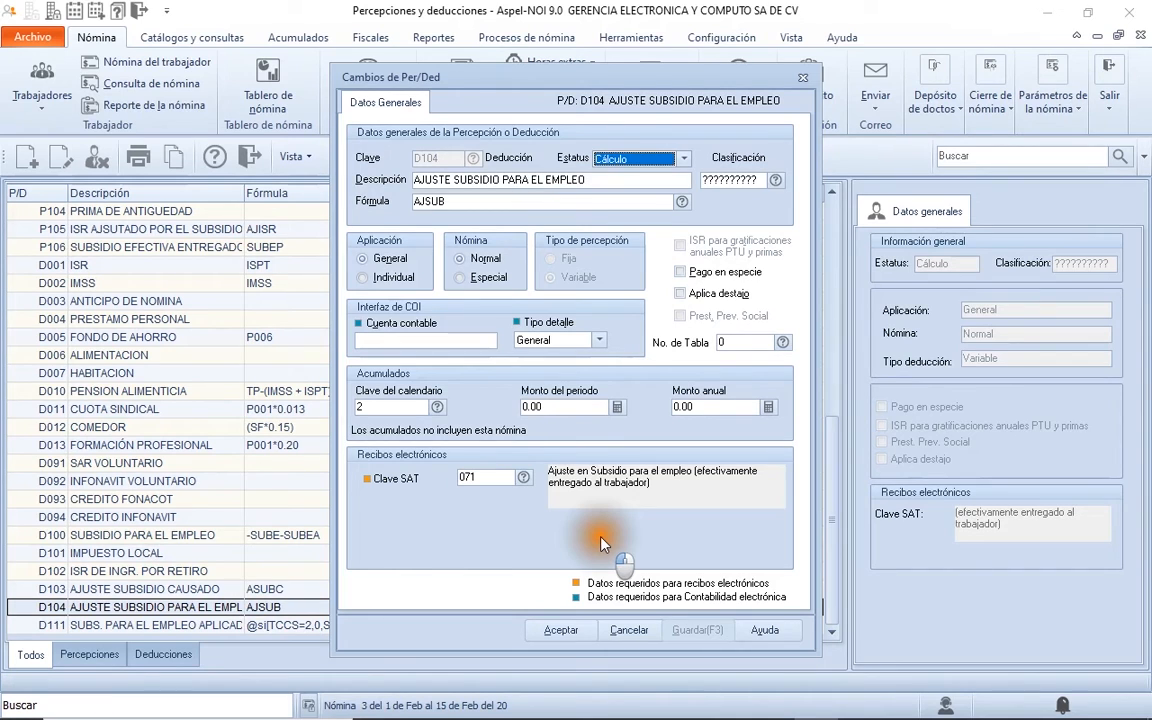
{"action": "left_click", "coordinate": [560, 631]}
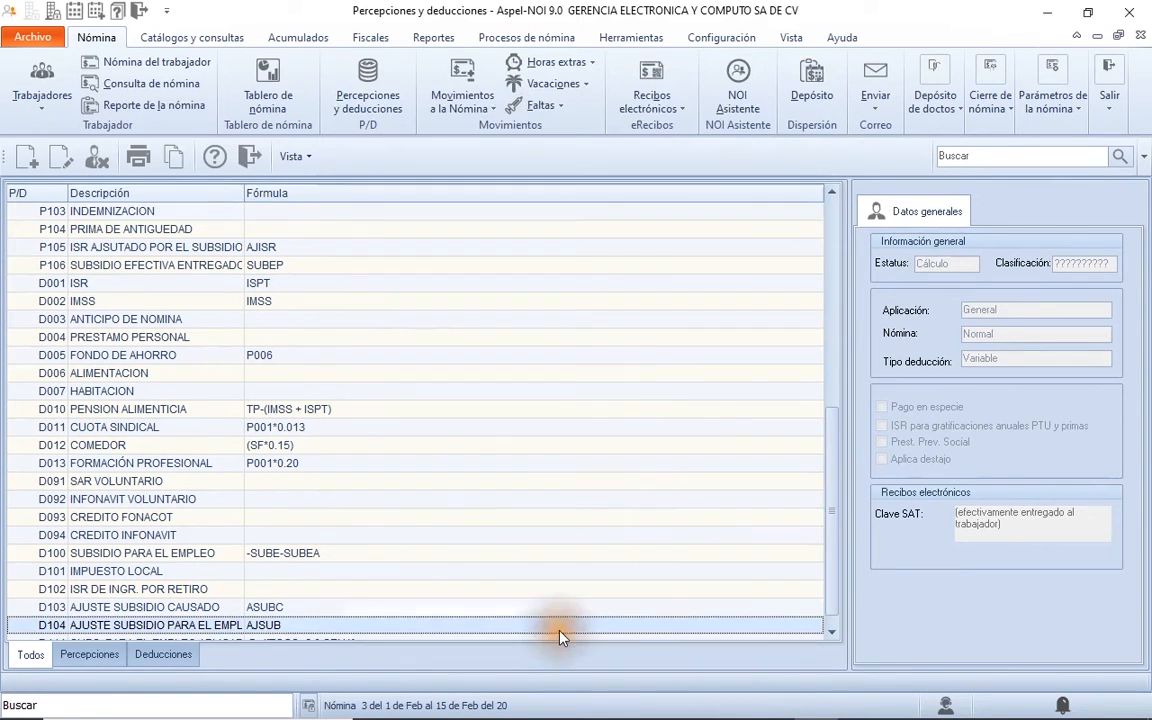
Step: Open deduction D100 (Subsidio para el empleo), review its status and formula, and close the record without saving
{"action": "left_click", "coordinate": [832, 633]}
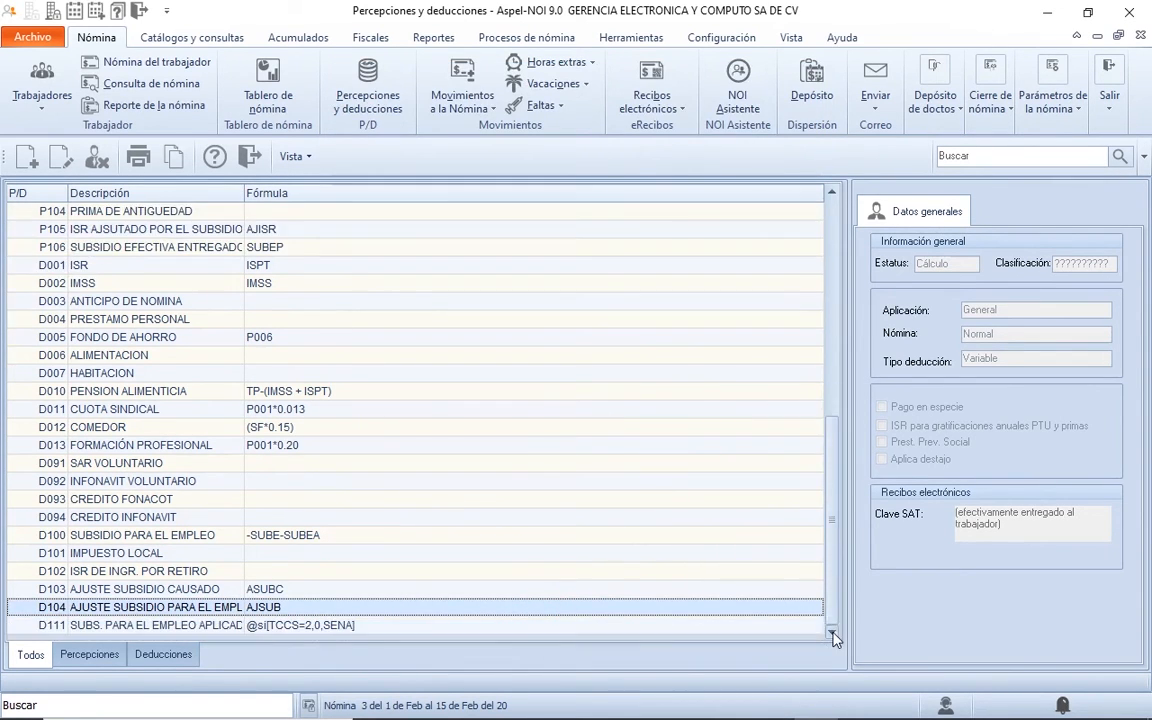
{"action": "left_click", "coordinate": [161, 538]}
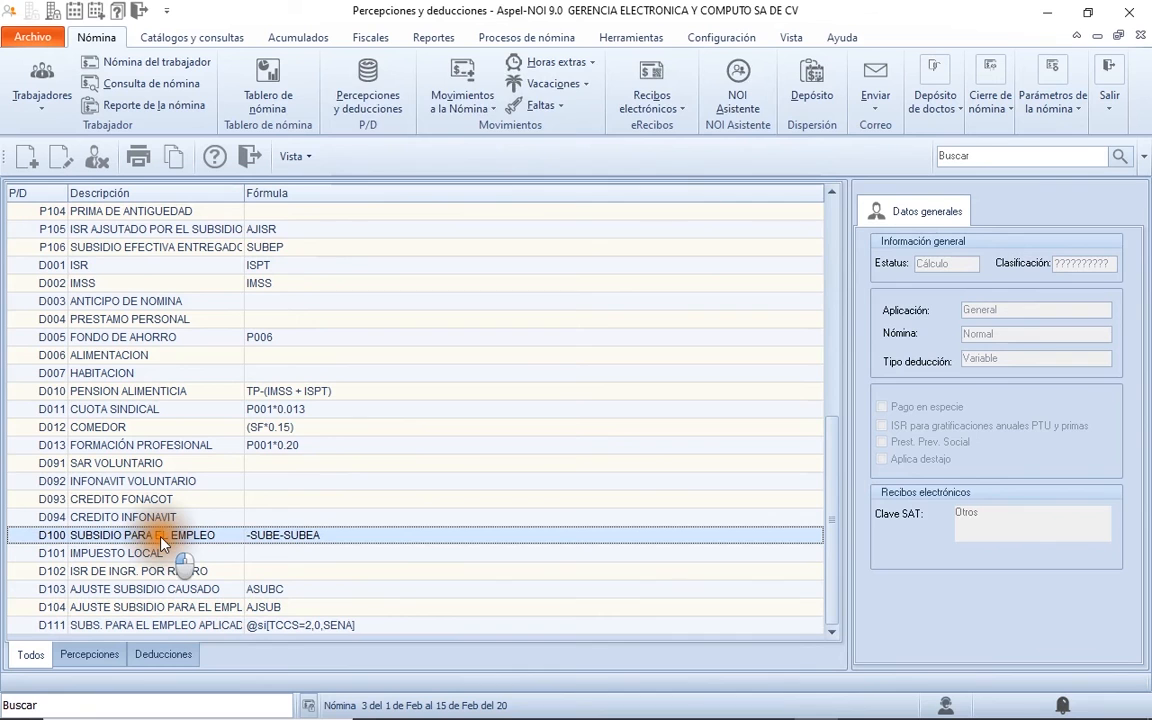
{"action": "double_click", "coordinate": [161, 538]}
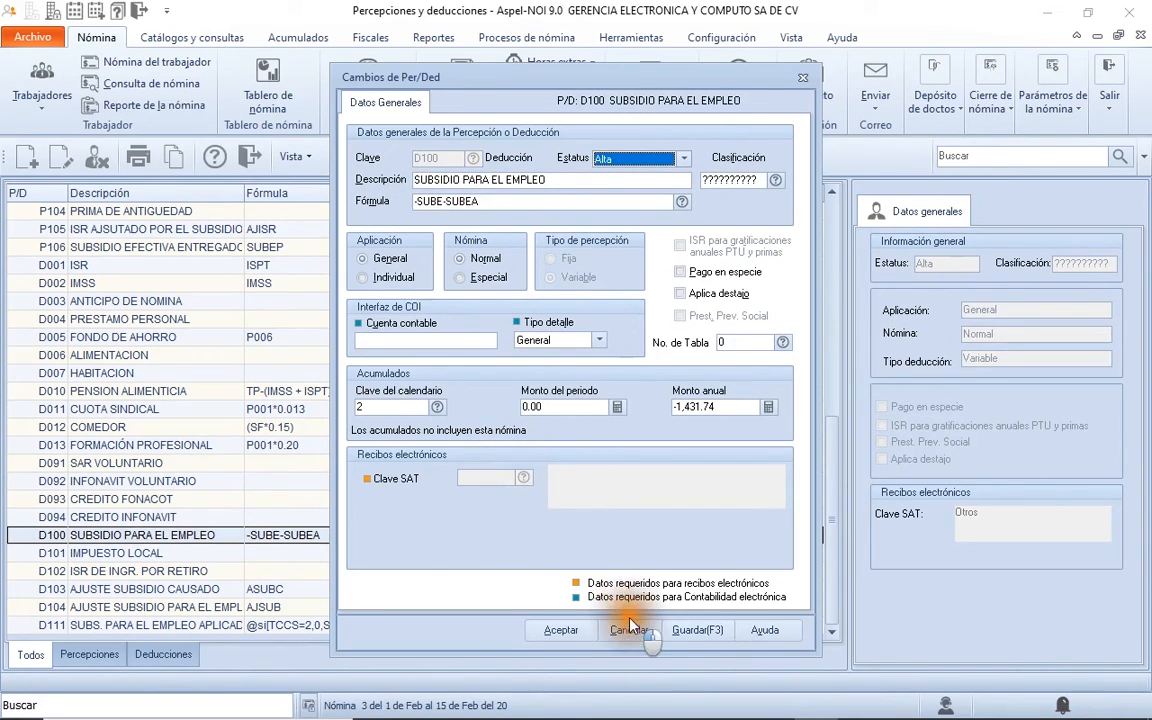
{"action": "left_click", "coordinate": [563, 629]}
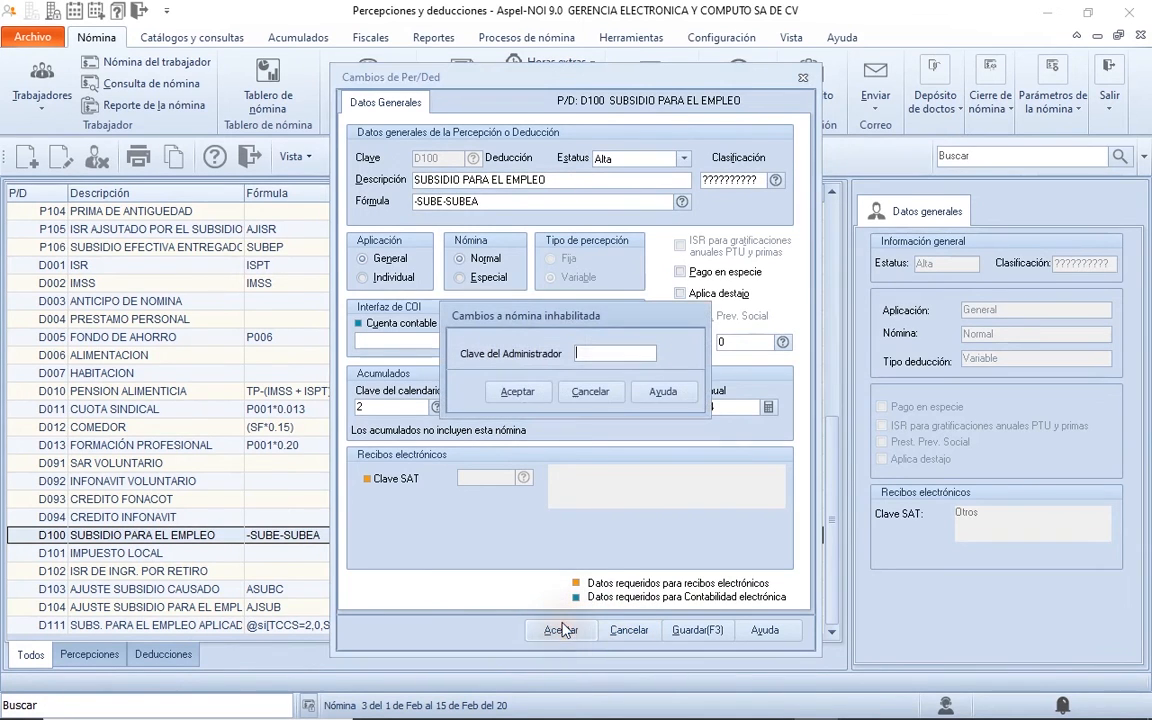
{"action": "left_click", "coordinate": [606, 393]}
{"action": "left_click", "coordinate": [625, 630]}
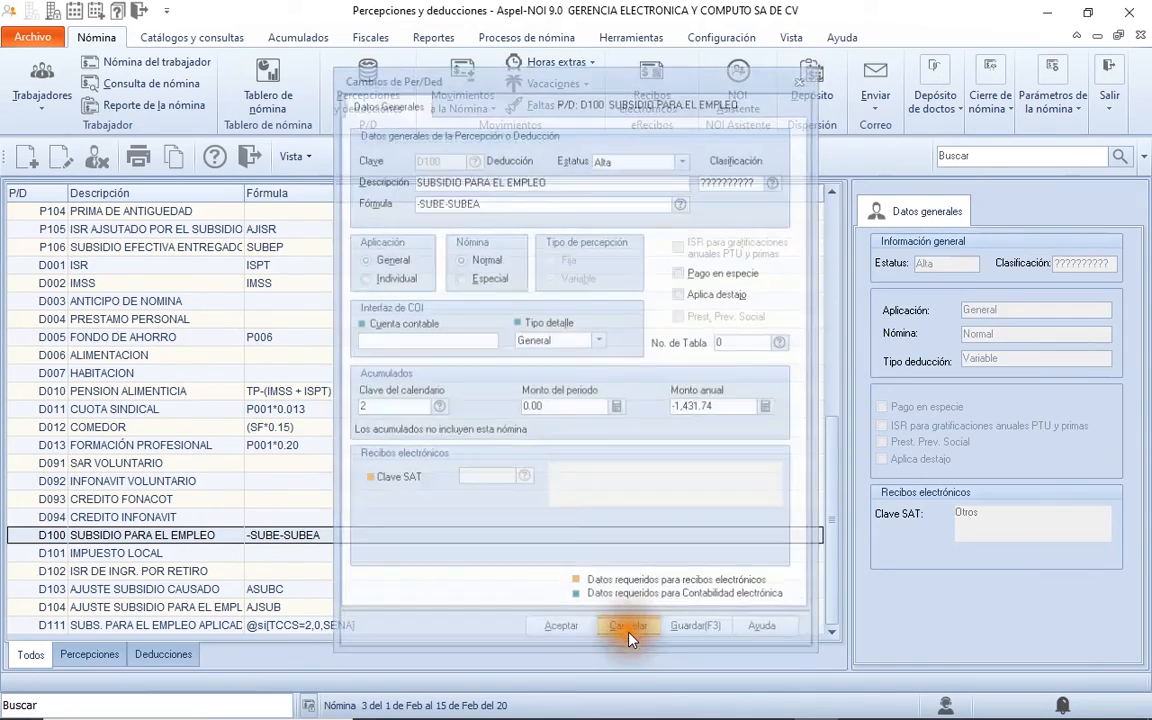
Step: Open deduction D111 (Subs. para el empleo aplicado), review its status and formula, and accept the record
{"action": "left_click", "coordinate": [833, 636]}
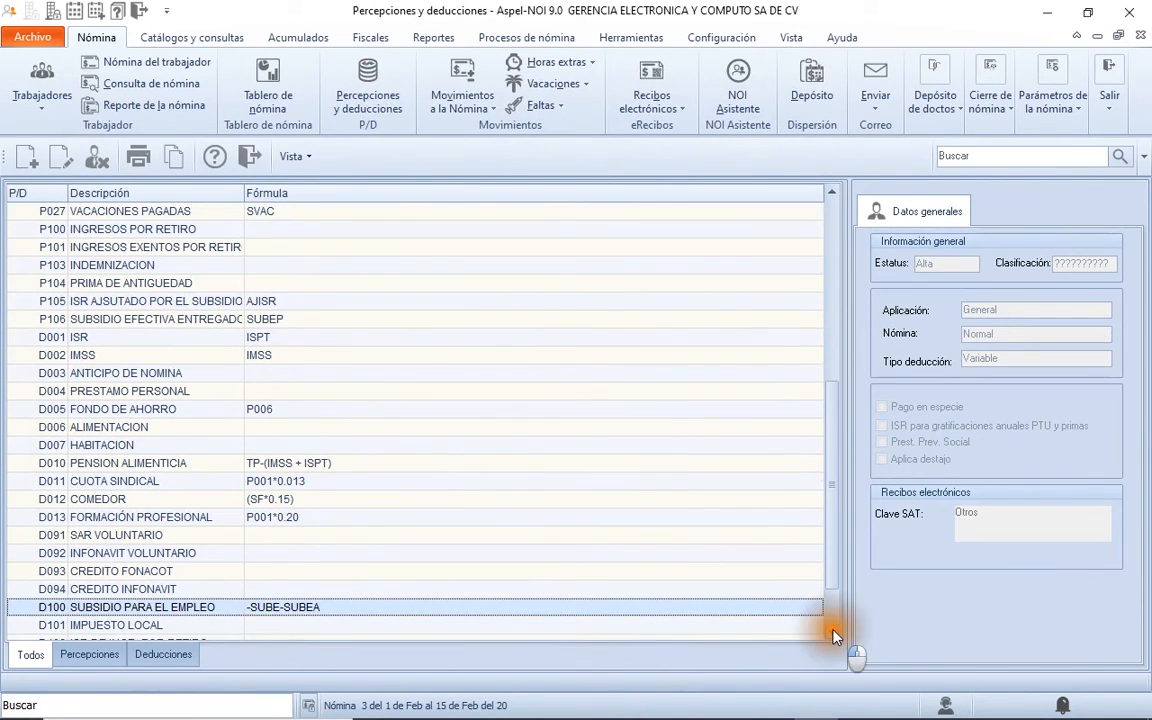
{"action": "left_click", "coordinate": [833, 636]}
{"action": "left_click", "coordinate": [833, 636]}
{"action": "left_click", "coordinate": [833, 636]}
{"action": "left_click", "coordinate": [833, 636]}
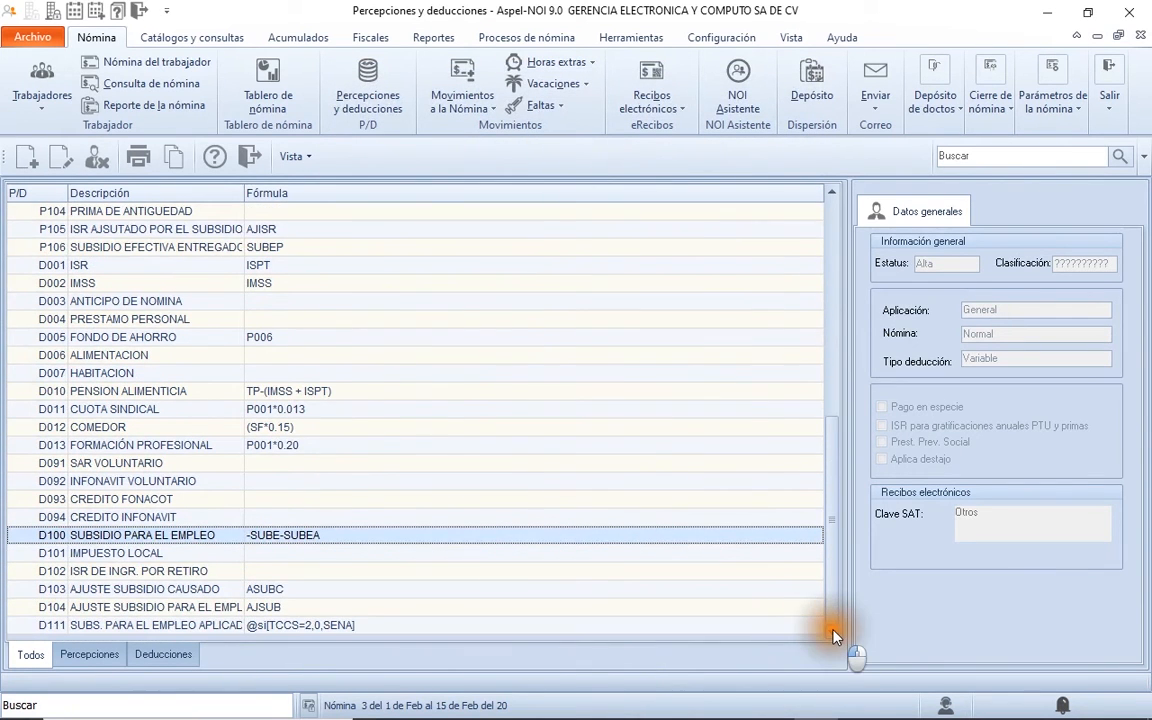
{"action": "left_click", "coordinate": [176, 628]}
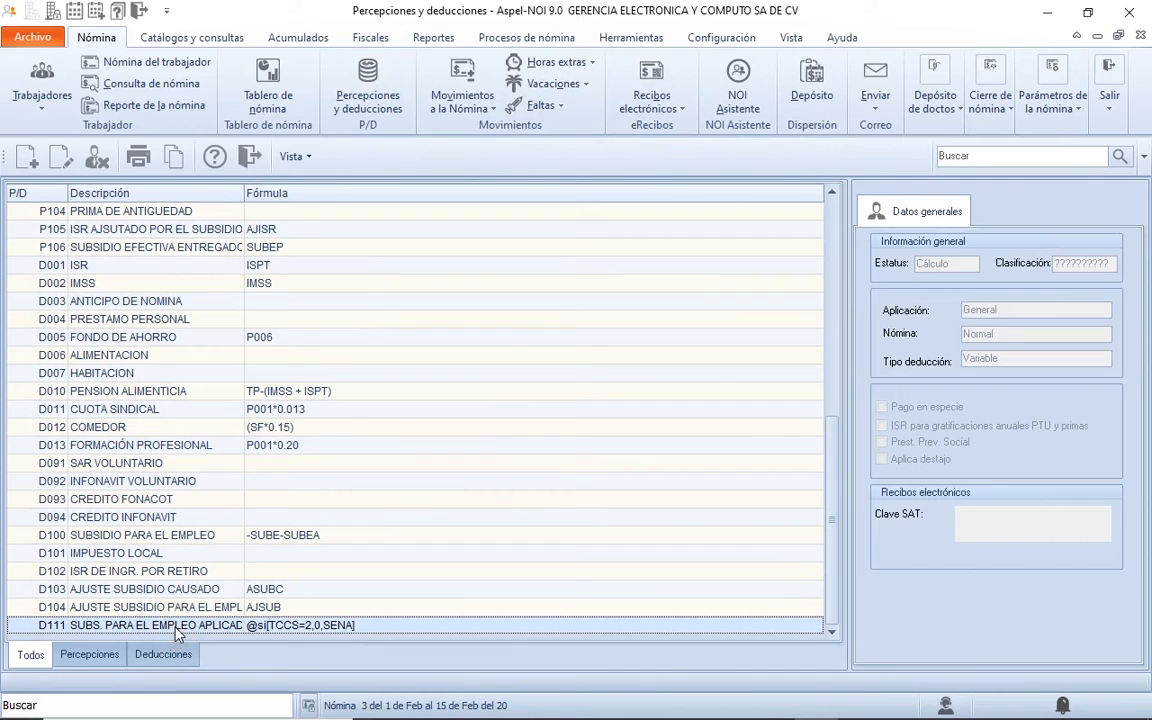
{"action": "left_click", "coordinate": [176, 630]}
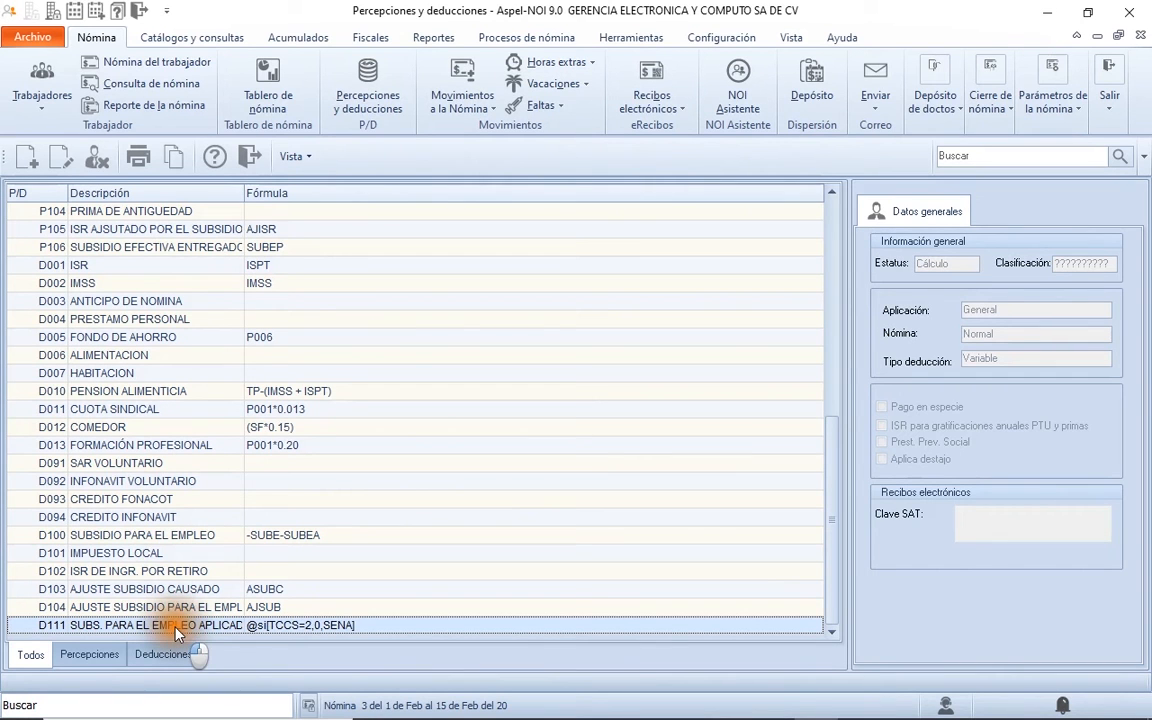
{"action": "double_click", "coordinate": [176, 630]}
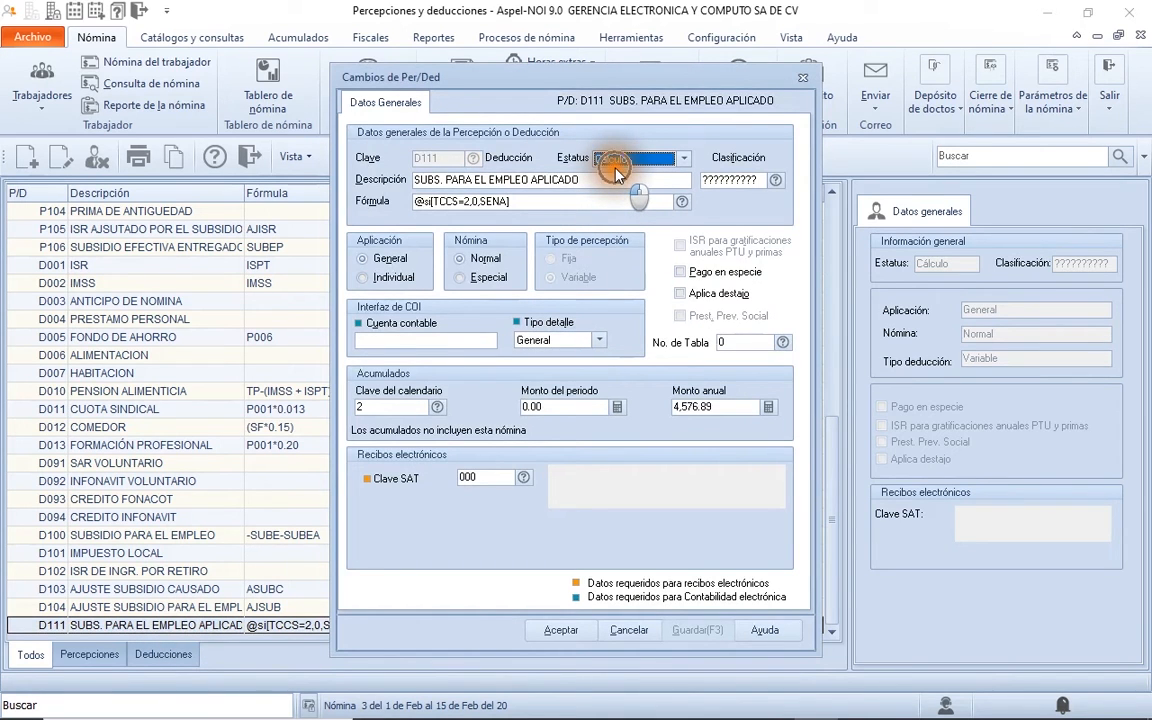
{"action": "left_click", "coordinate": [478, 201]}
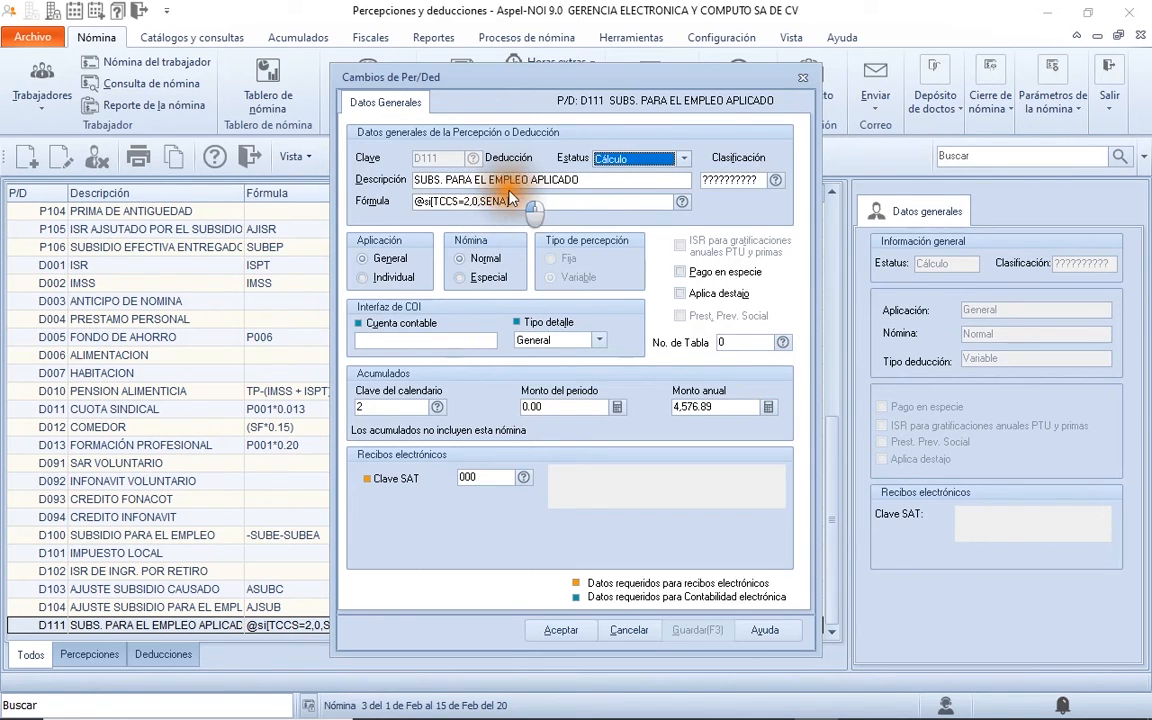
{"action": "type", "text": "0,"}
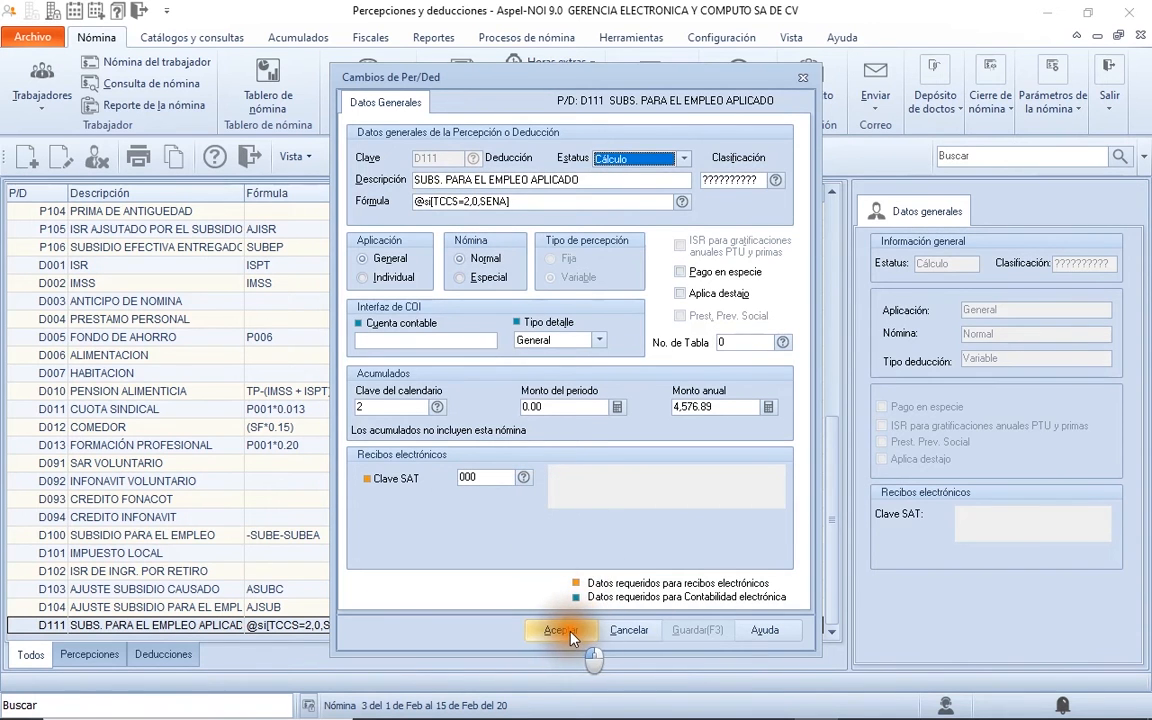
{"action": "left_click", "coordinate": [578, 628]}
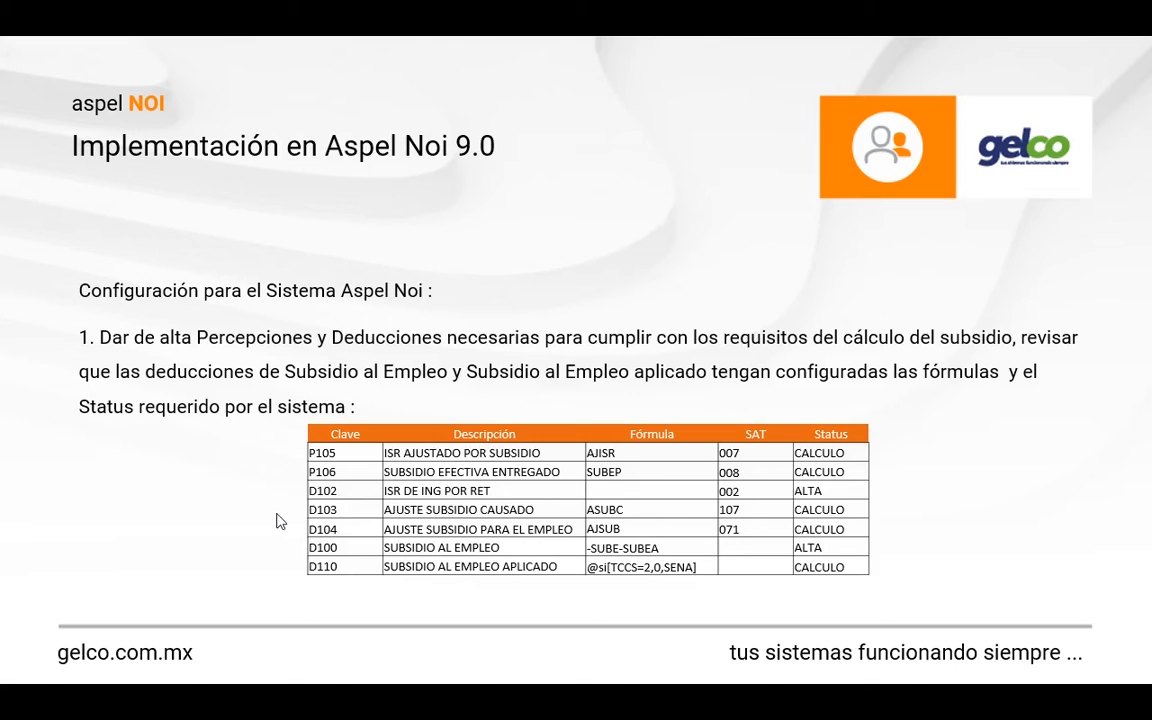
Step: Switch from the presentation back to Aspel-NOI and close the perceptions and deductions catalogue
{"action": "left_click", "coordinate": [281, 521]}
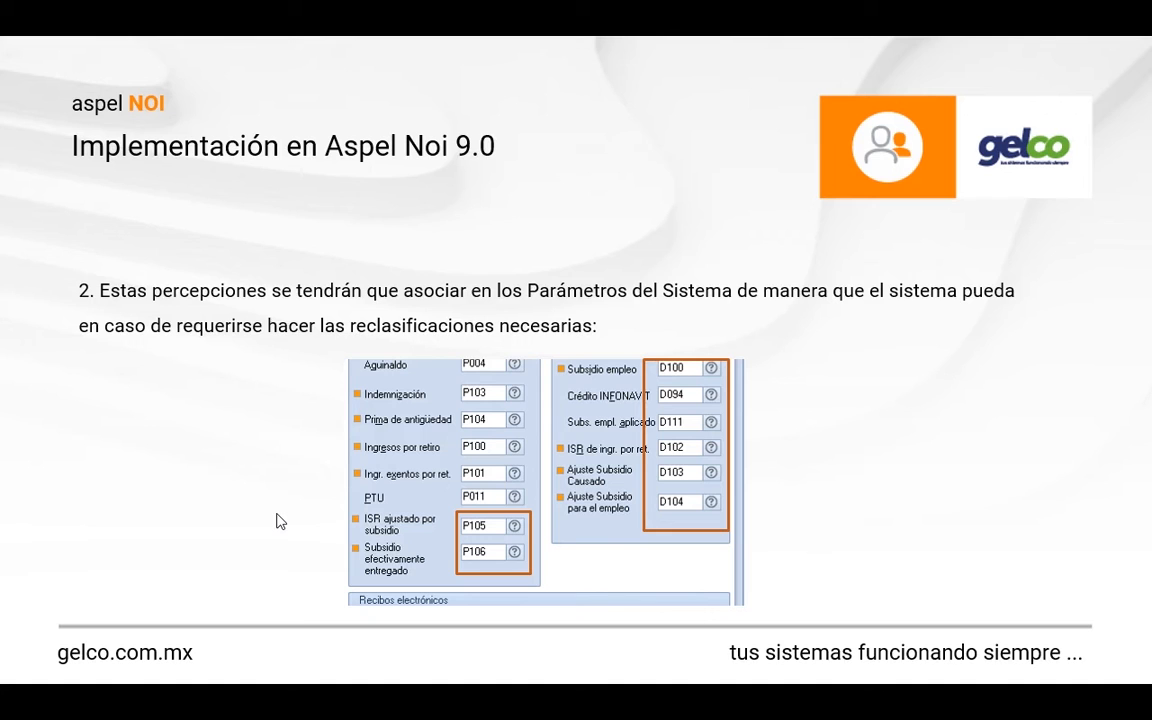
{"action": "key", "text": "alt+Tab"}
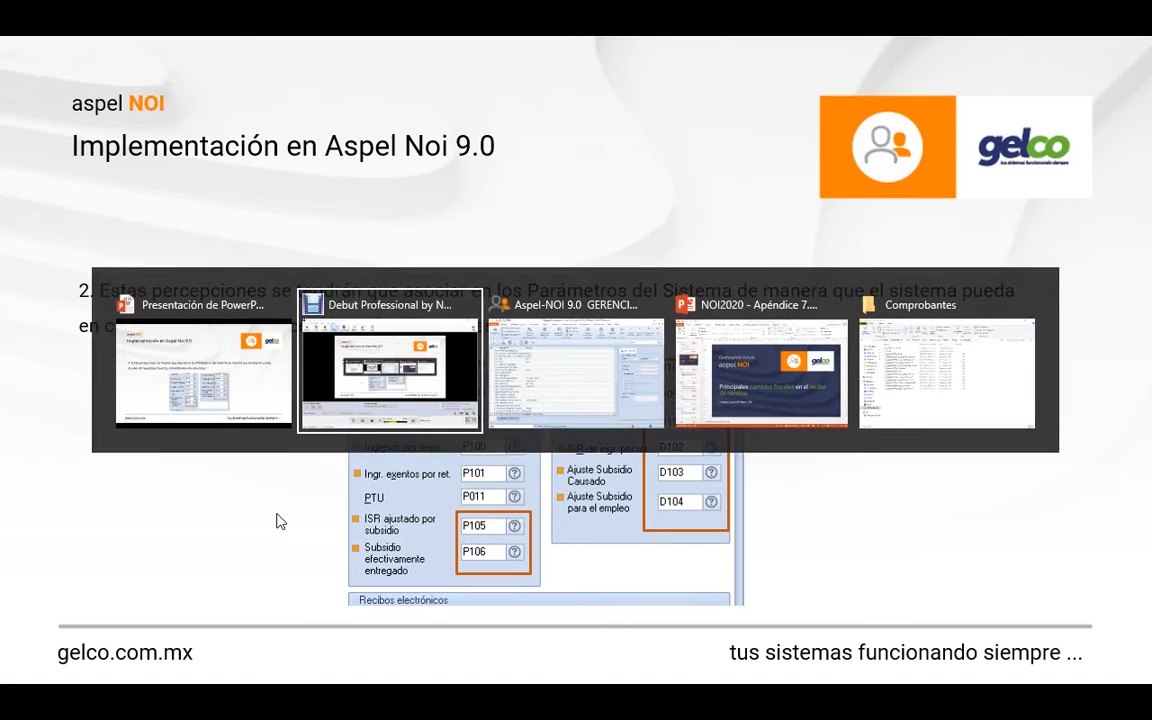
{"action": "key", "text": "alt+Tab"}
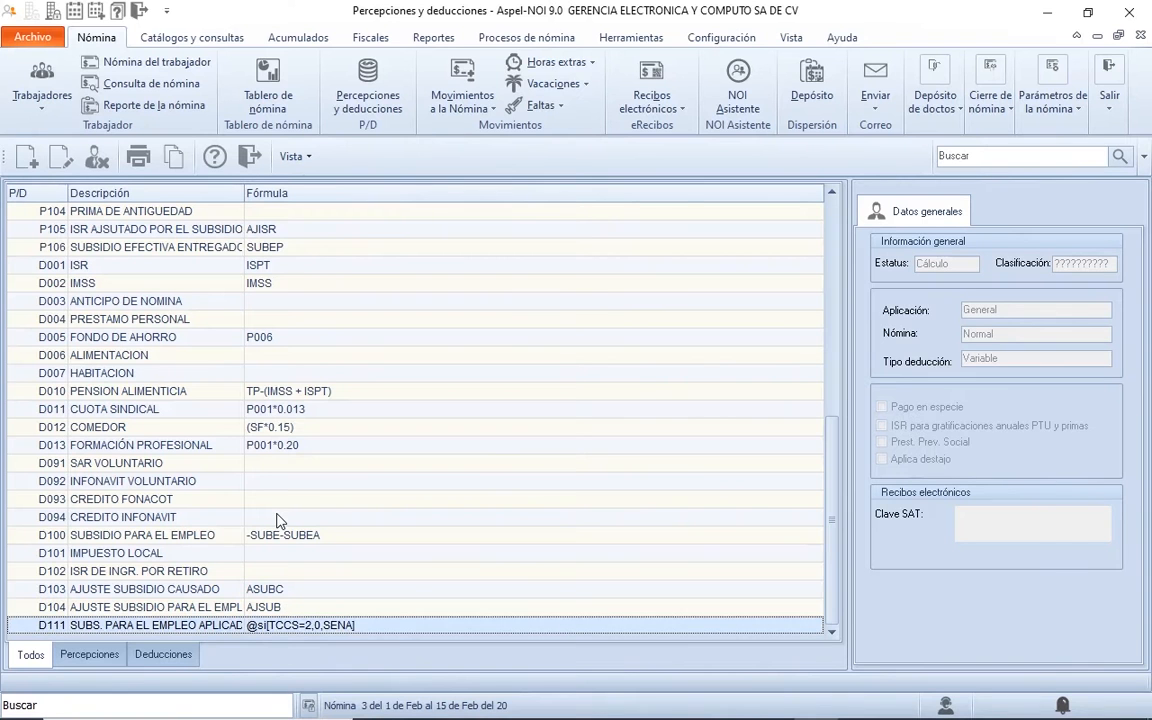
{"action": "left_click", "coordinate": [250, 160]}
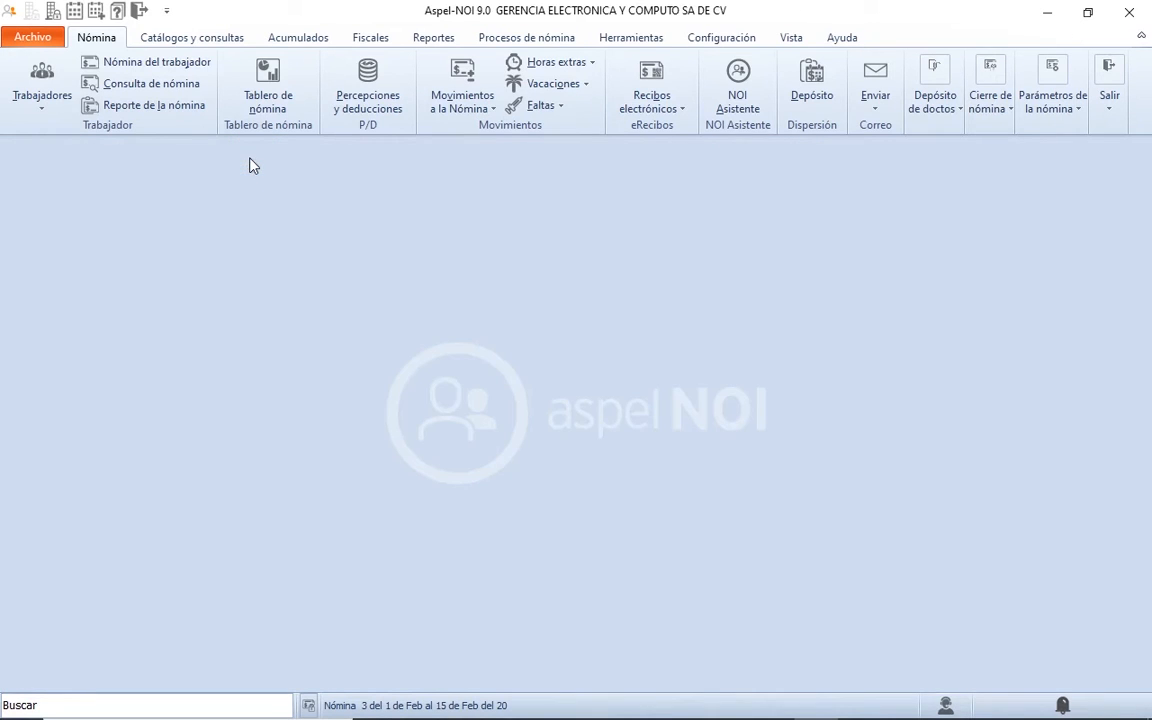
Step: Open the system parameters, review the keys assigned to the subsidy perceptions and deductions, and close without applying
{"action": "left_click", "coordinate": [722, 38]}
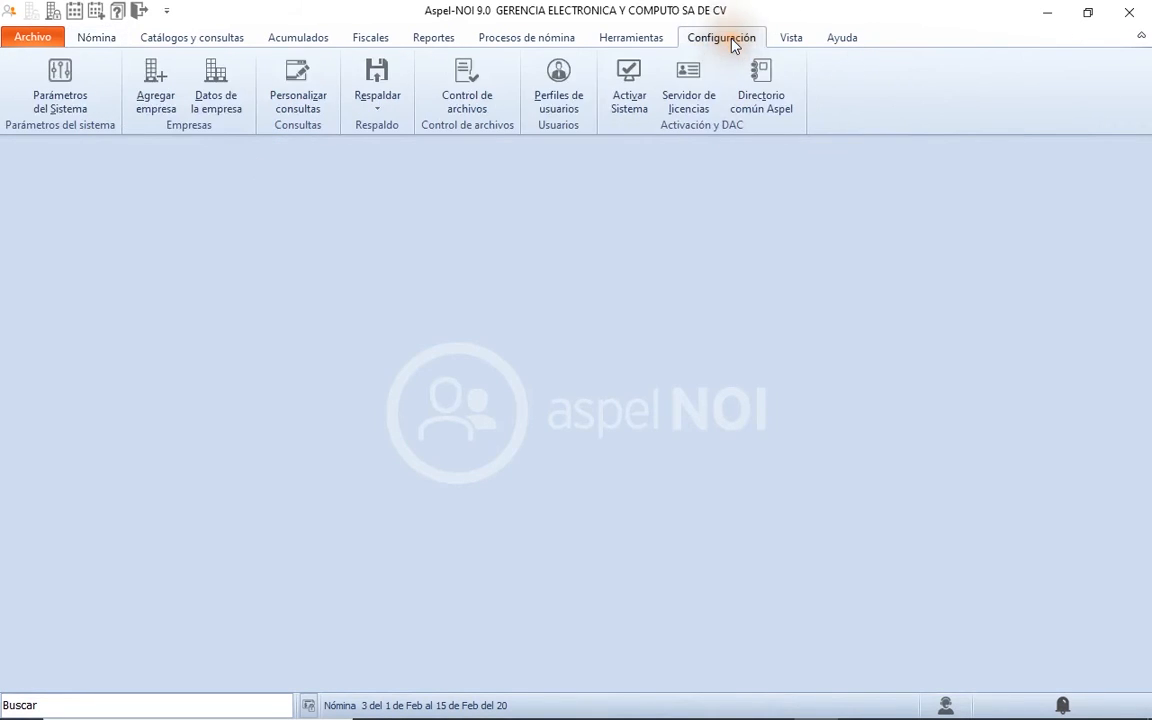
{"action": "left_click", "coordinate": [63, 78]}
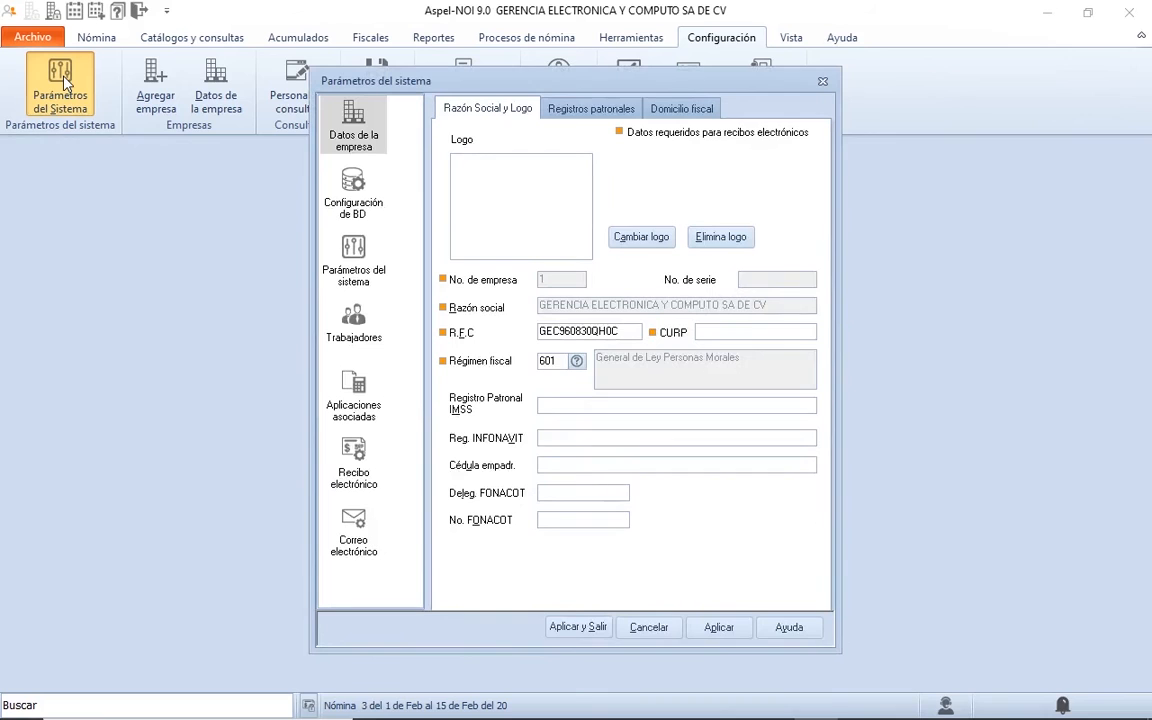
{"action": "left_click", "coordinate": [362, 256]}
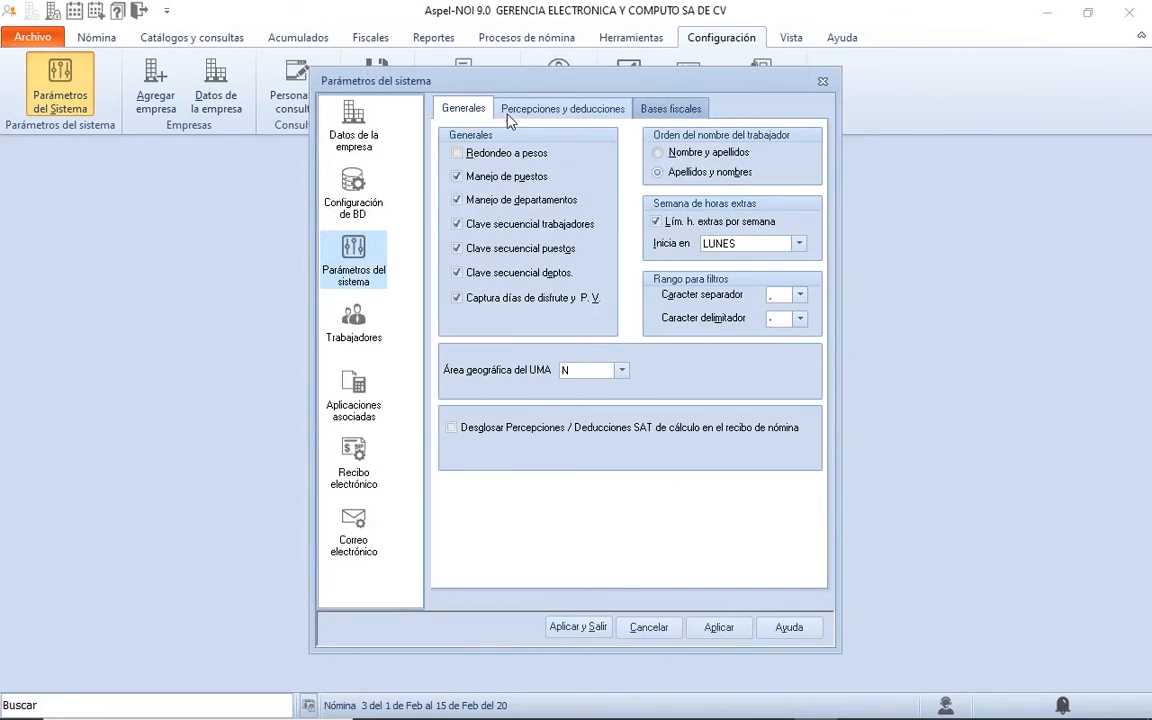
{"action": "left_click", "coordinate": [524, 112]}
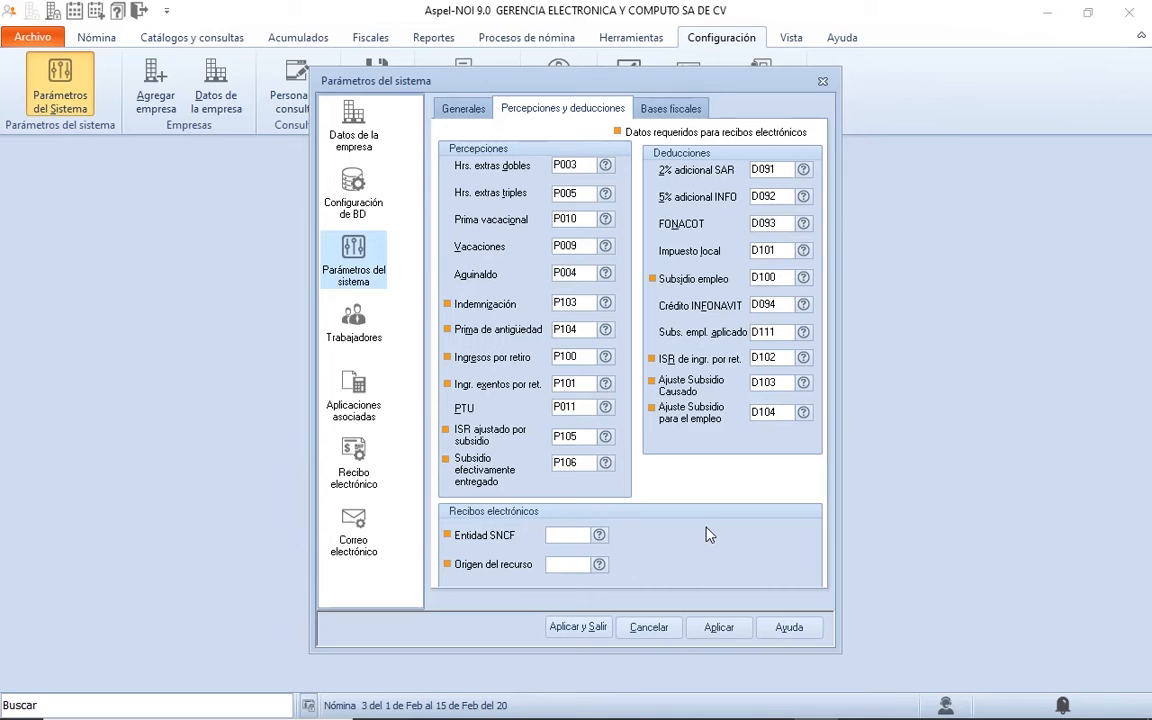
{"action": "left_click", "coordinate": [652, 630]}
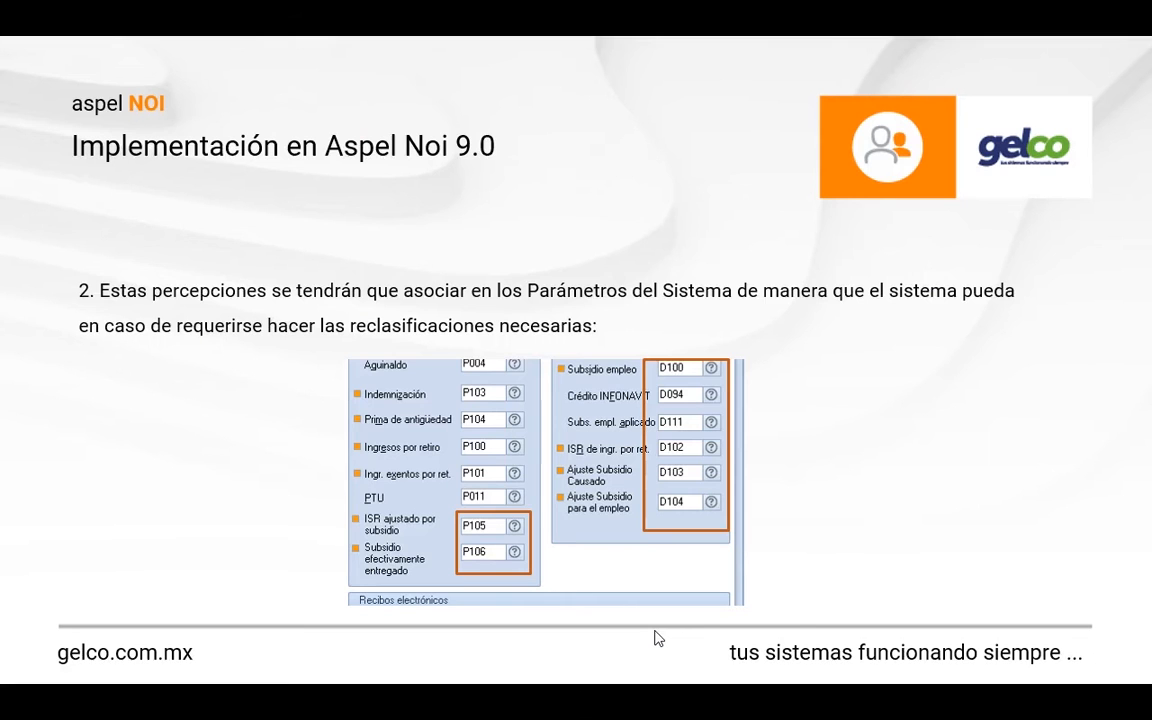
Step: Open the payroll parameters, examine the calculation type options with Mensual kept selected, and cancel the dialog
{"action": "left_click", "coordinate": [655, 638]}
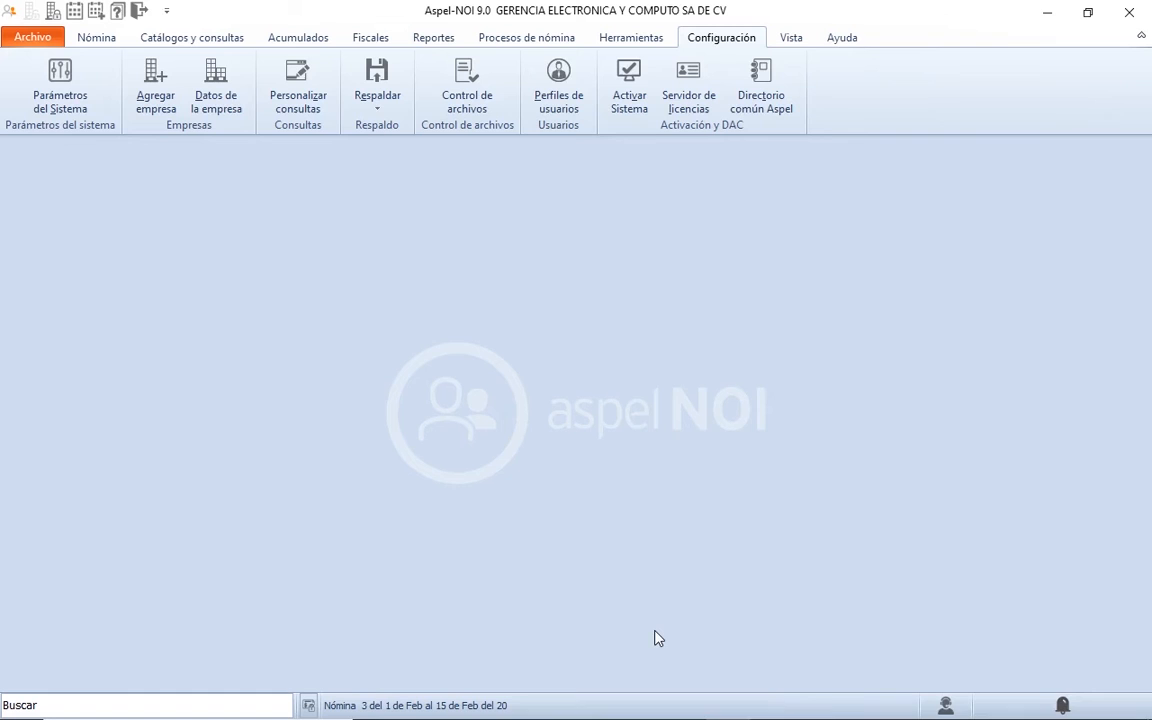
{"action": "left_click", "coordinate": [108, 42]}
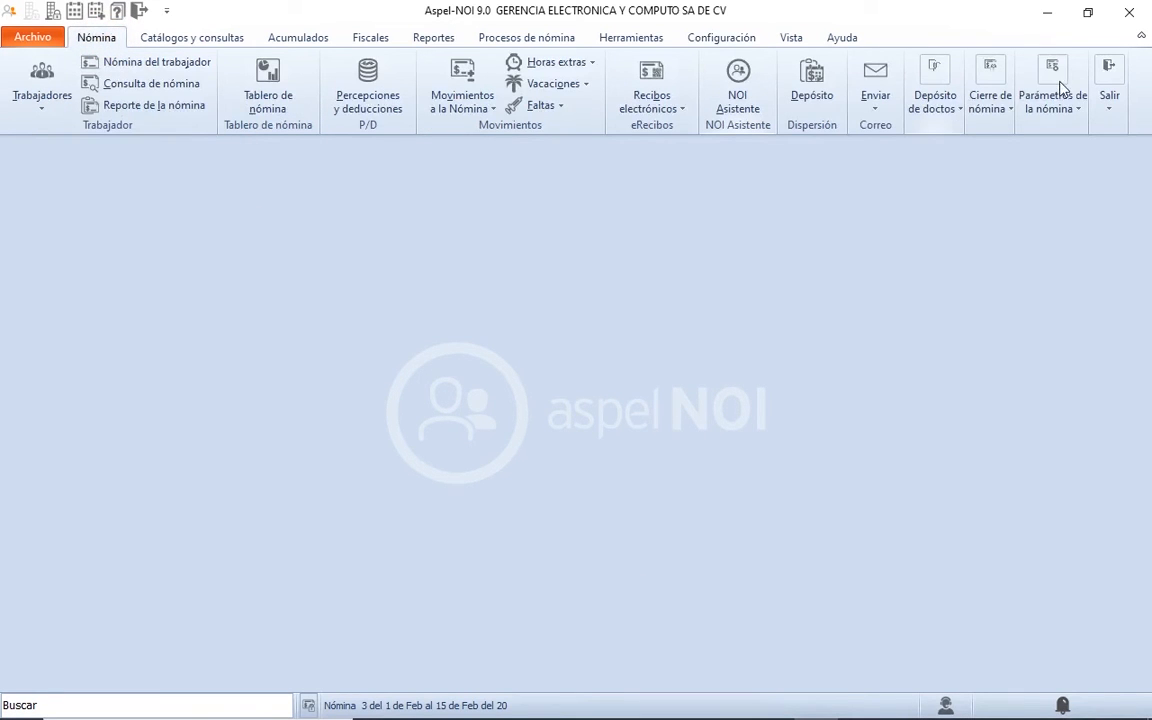
{"action": "left_click", "coordinate": [1052, 84]}
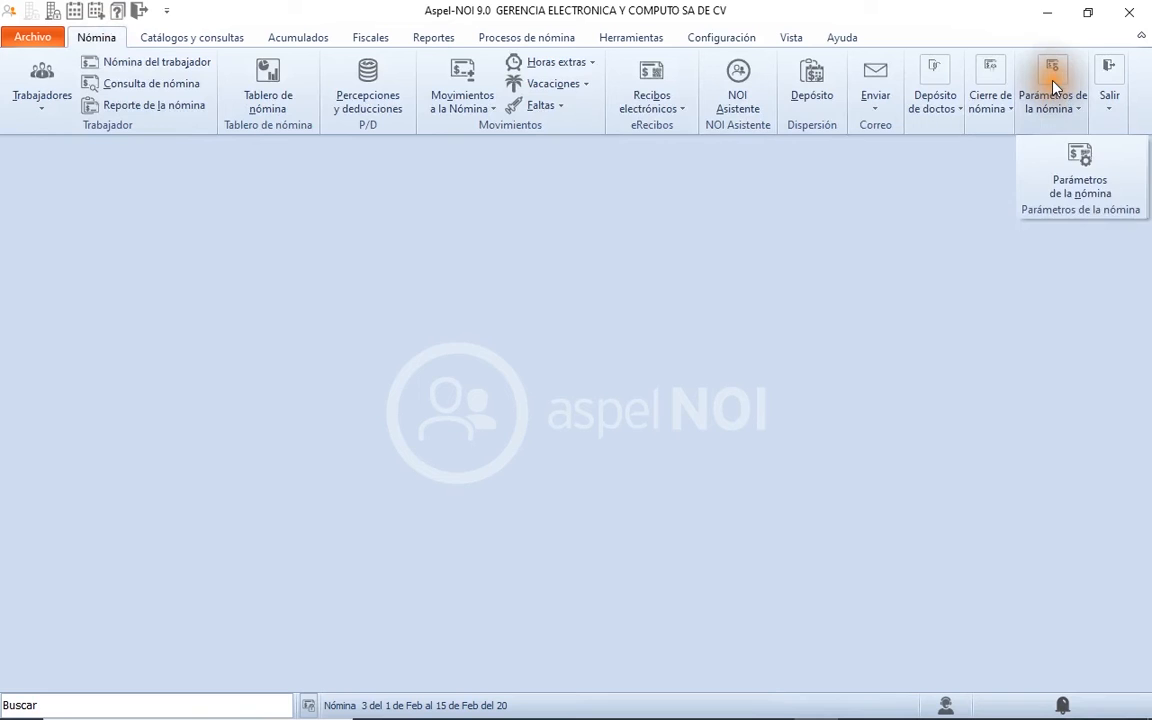
{"action": "left_click", "coordinate": [1058, 162]}
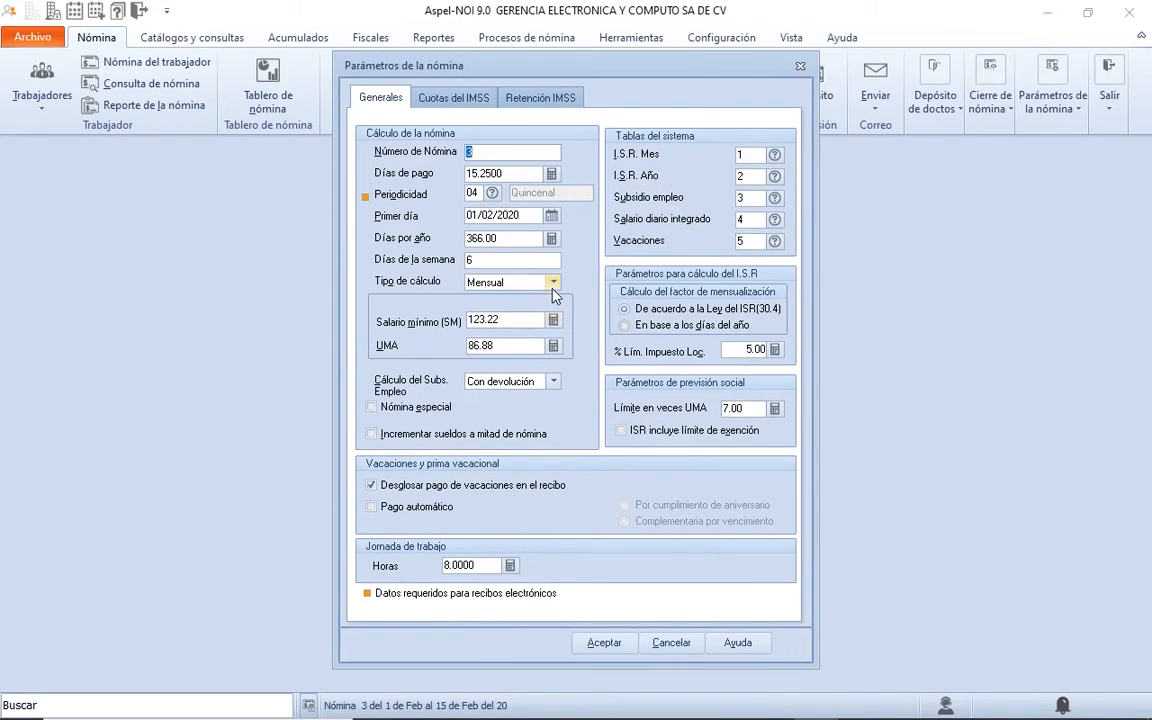
{"action": "left_click", "coordinate": [553, 283]}
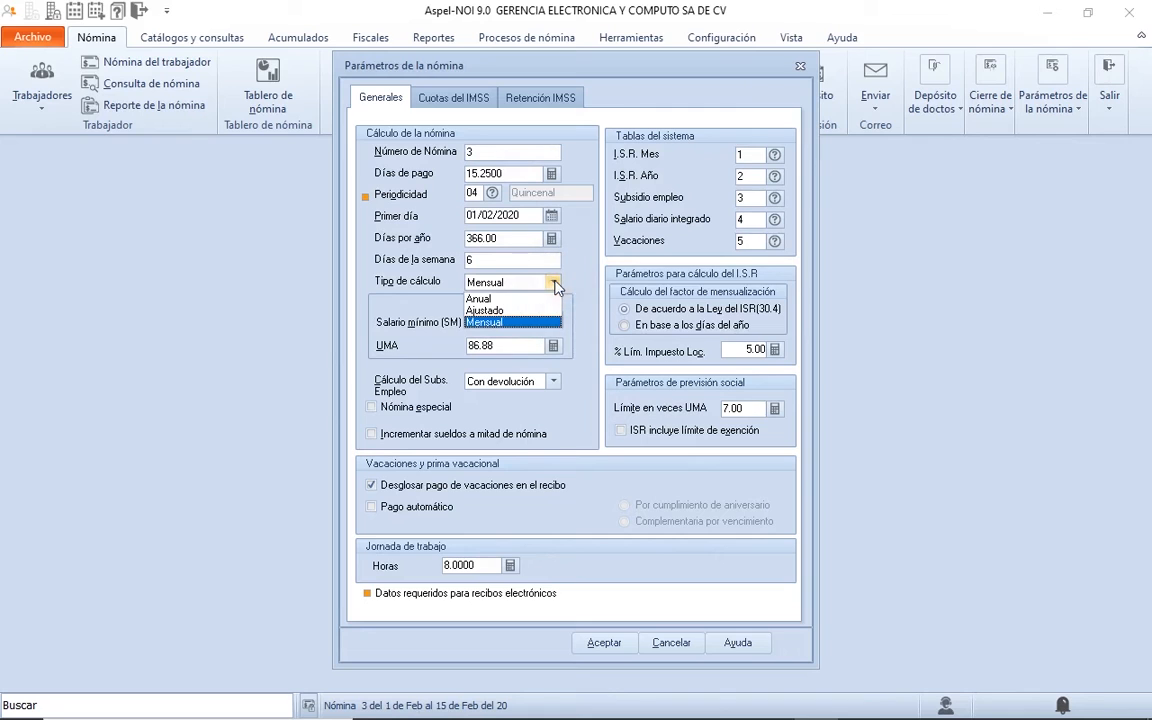
{"action": "left_click", "coordinate": [521, 323]}
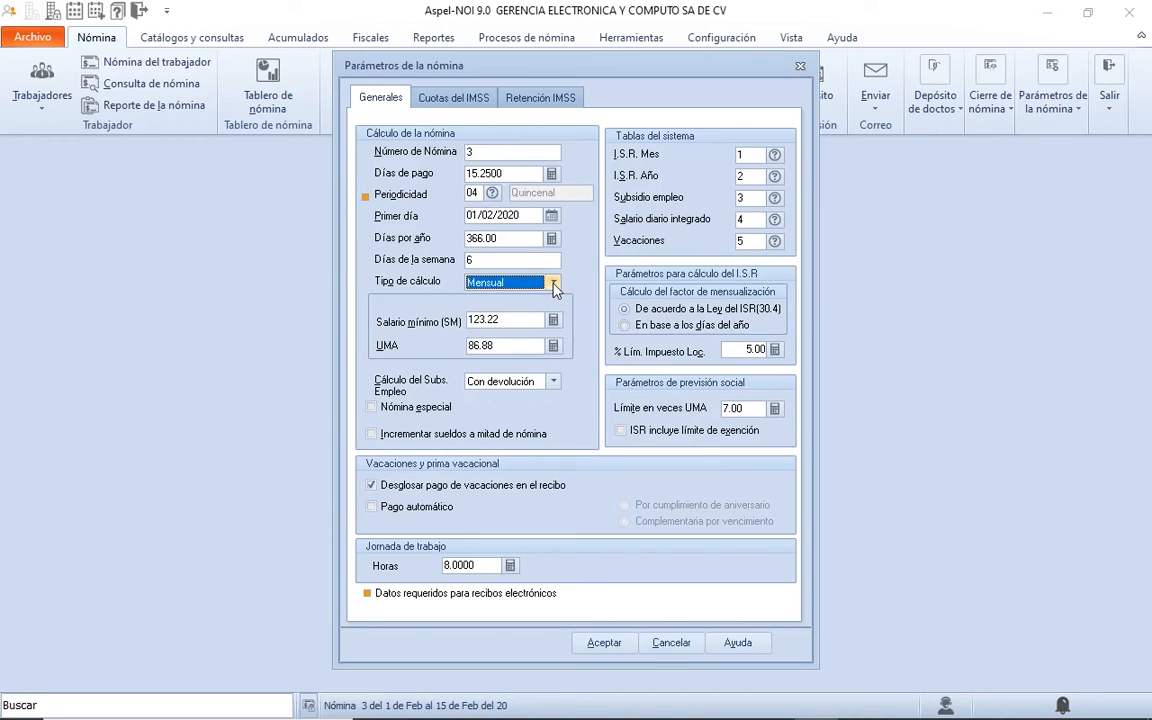
{"action": "left_click", "coordinate": [554, 284]}
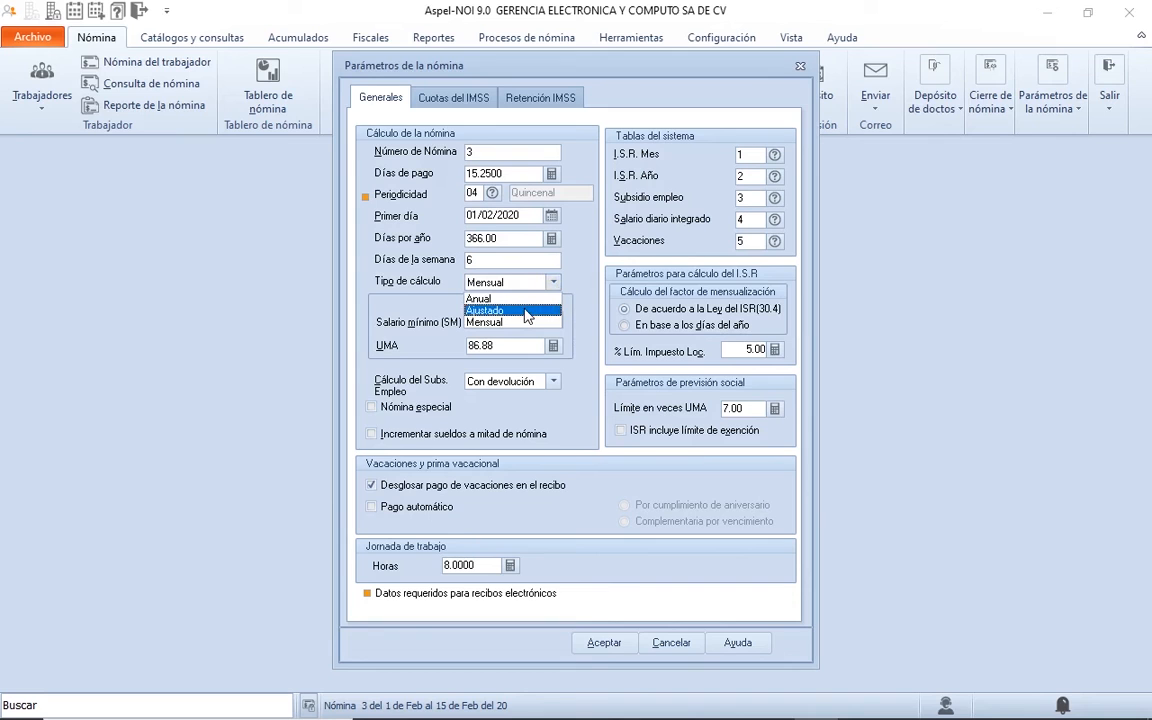
{"action": "left_click", "coordinate": [528, 283]}
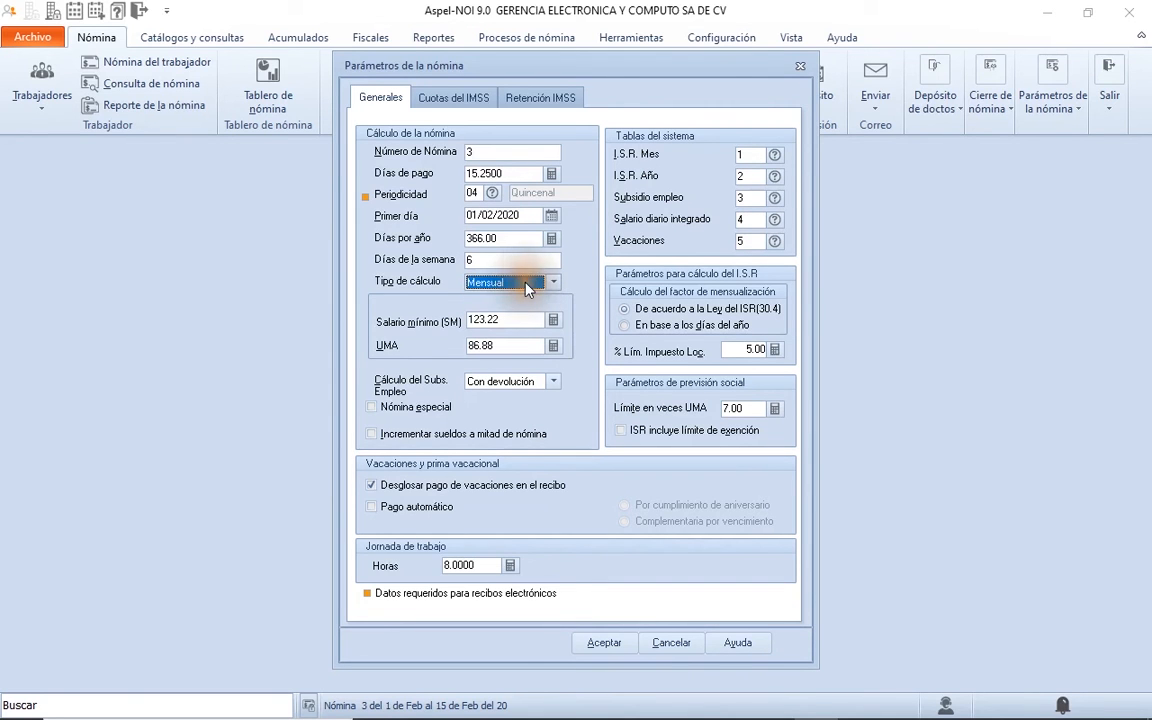
{"action": "left_click", "coordinate": [676, 643]}
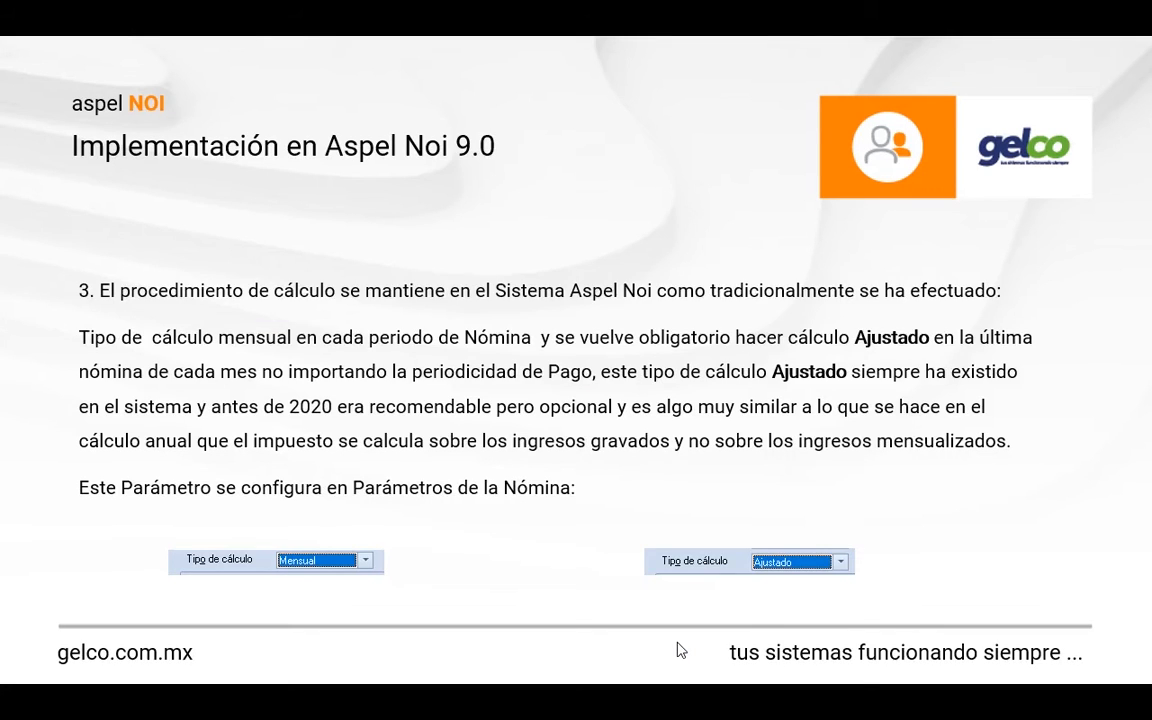
{"action": "left_click", "coordinate": [677, 643]}
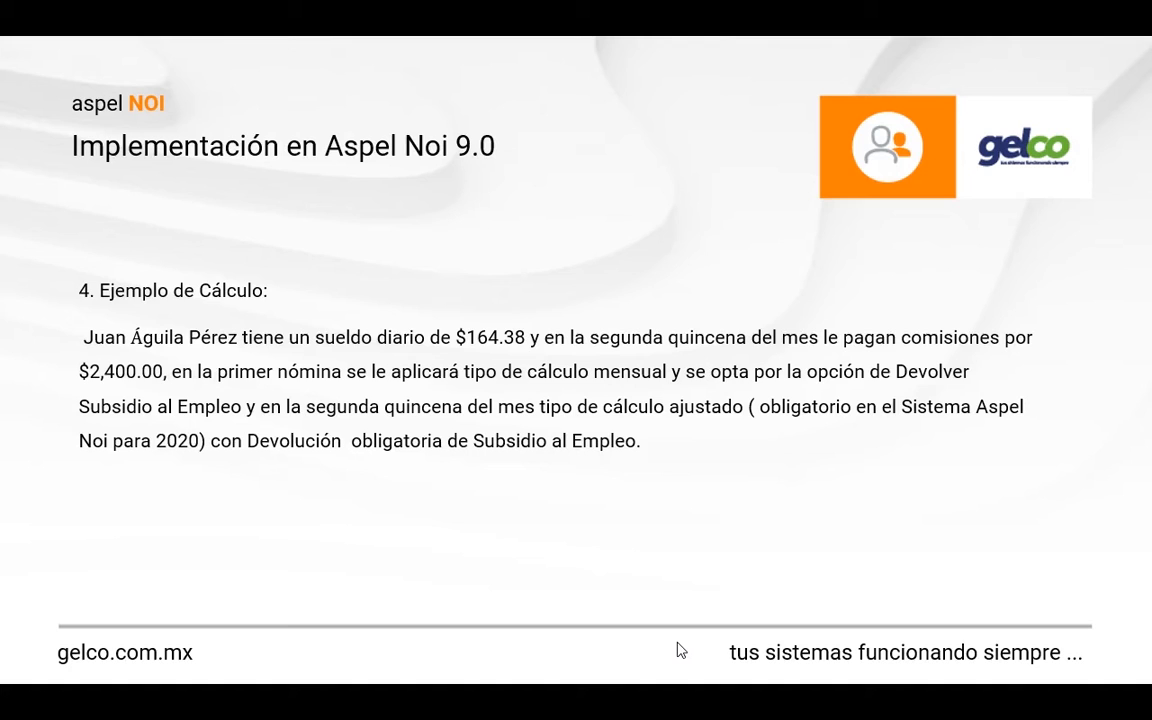
{"action": "left_click", "coordinate": [677, 650]}
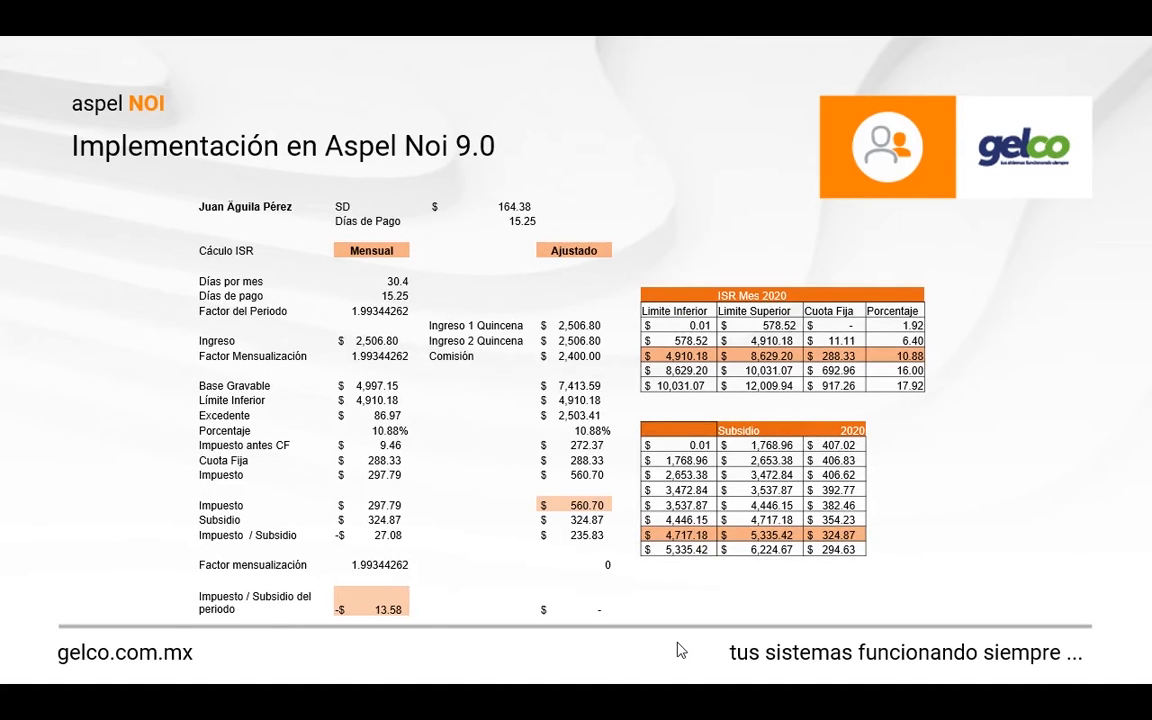
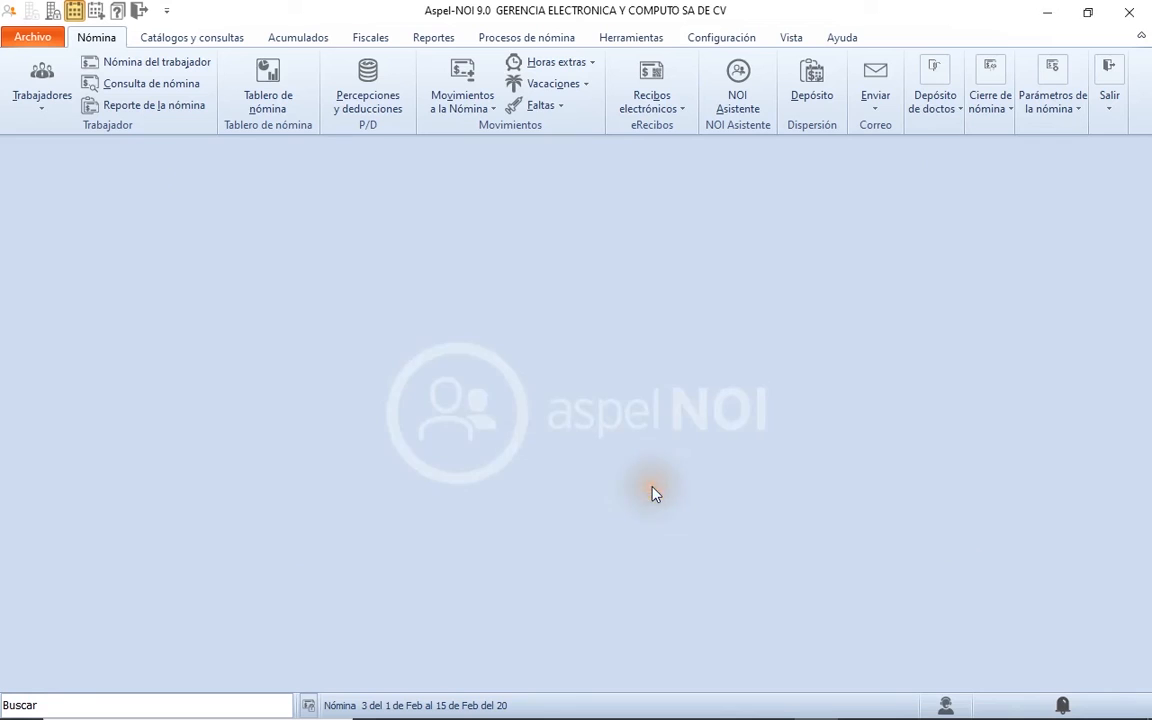
Step: Create the next payroll period dated 29/02/2020, authorizing it with the administrator password, and switch to that period
{"action": "type", "text": "29/02/20"}
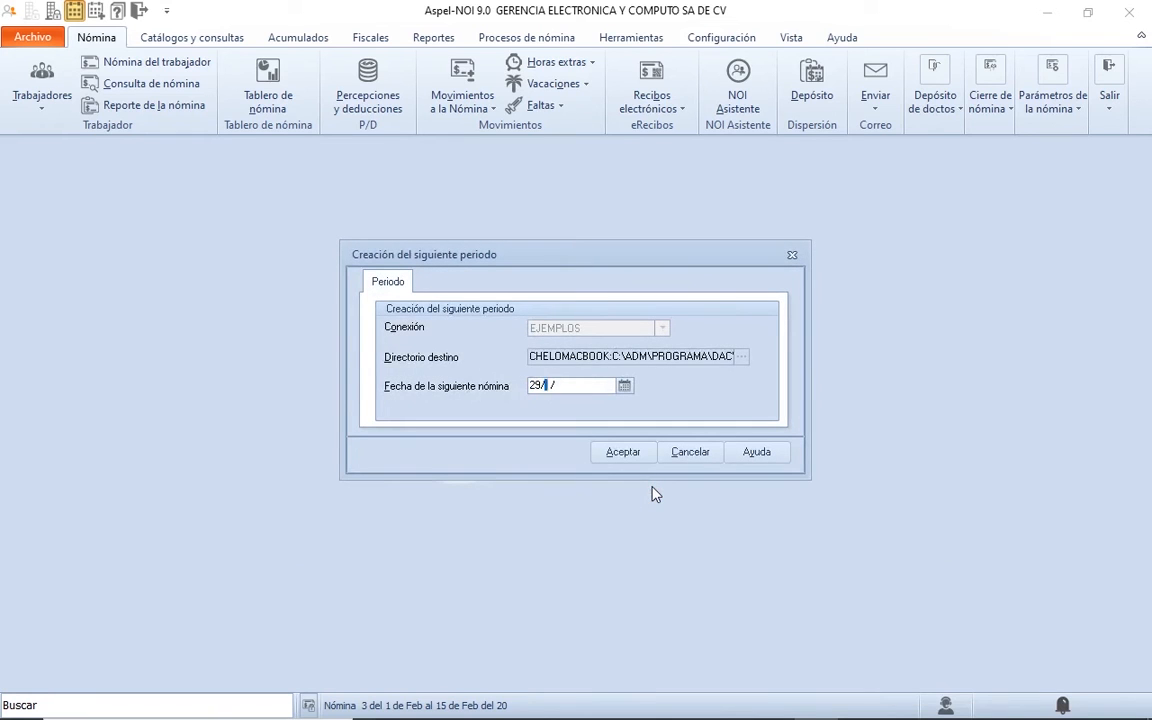
{"action": "type", "text": "20"}
{"action": "left_click", "coordinate": [627, 456]}
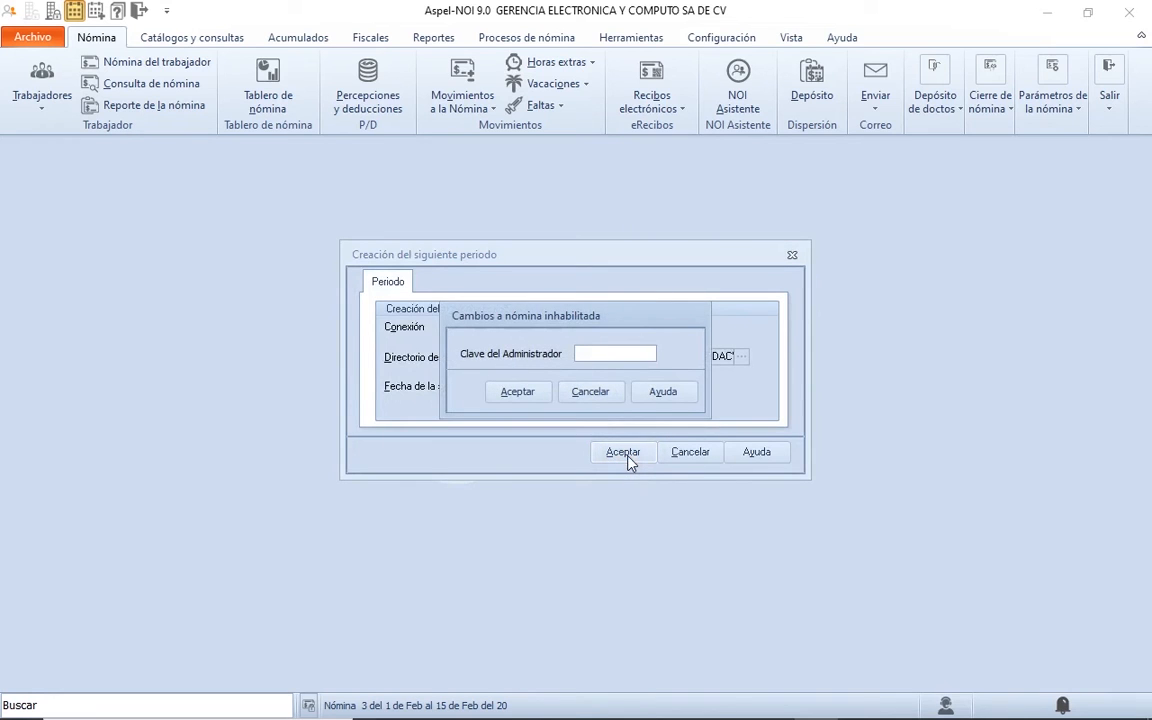
{"action": "type", "text": "******"}
{"action": "left_click", "coordinate": [518, 392]}
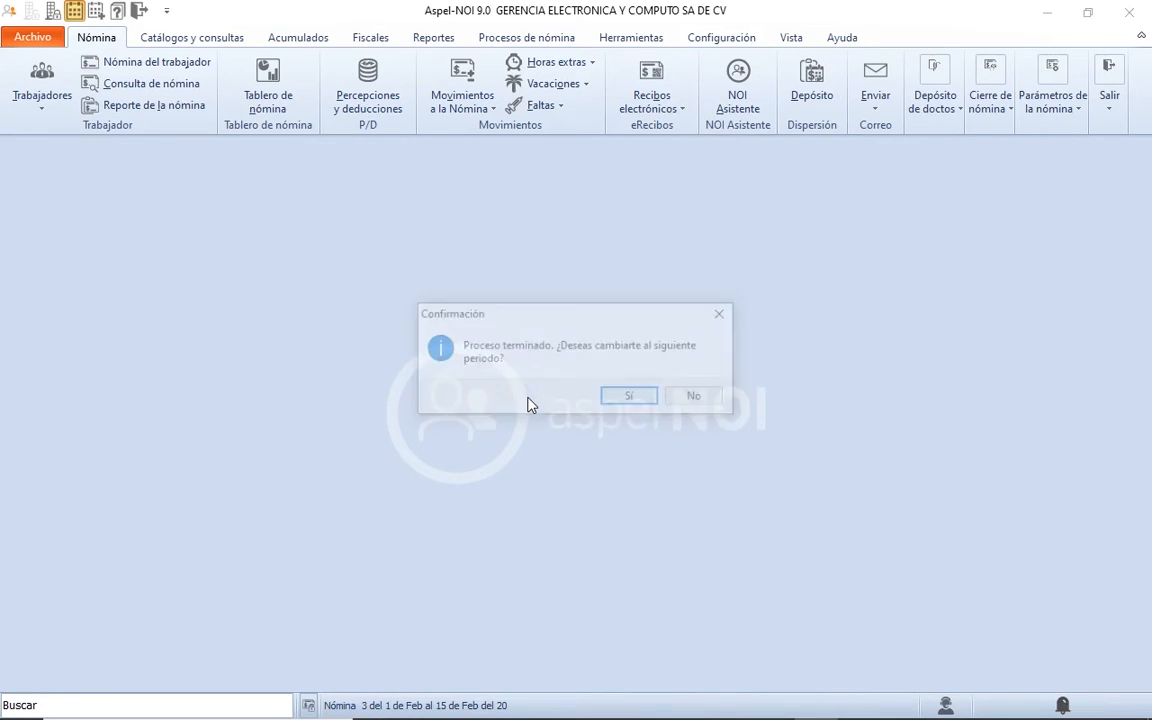
{"action": "left_click", "coordinate": [624, 399]}
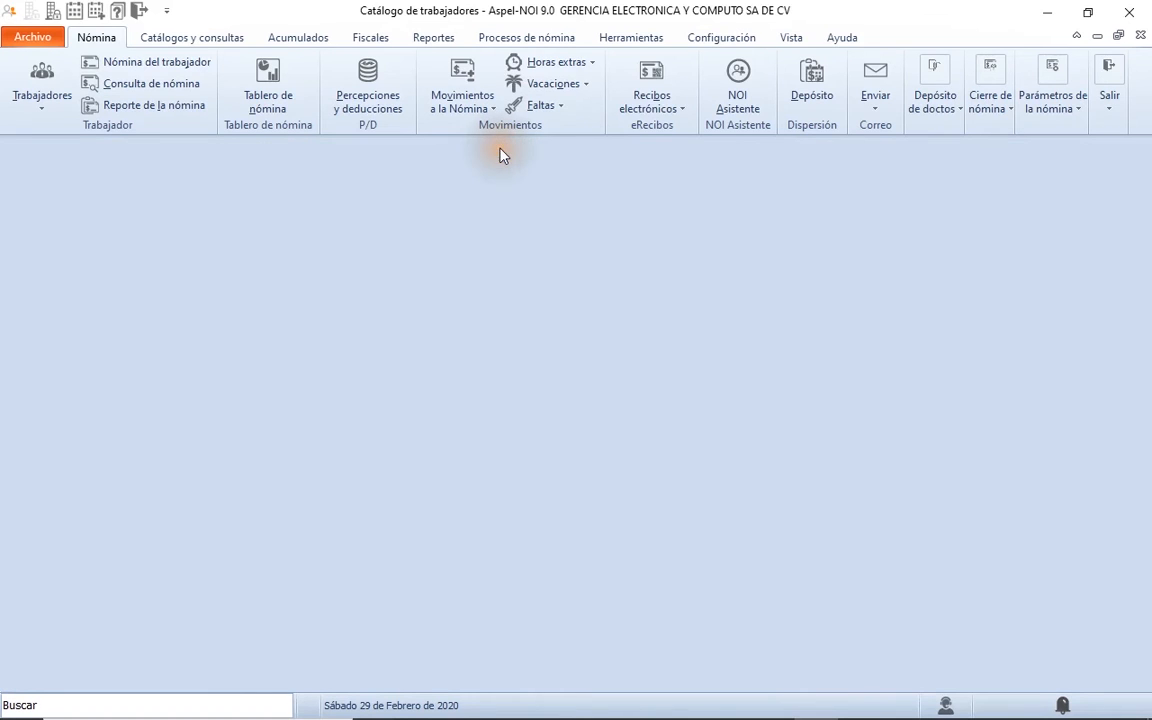
Step: Close the worker catalogue and set the calculation type to Ajustado in the payroll parameters
{"action": "left_click", "coordinate": [501, 156]}
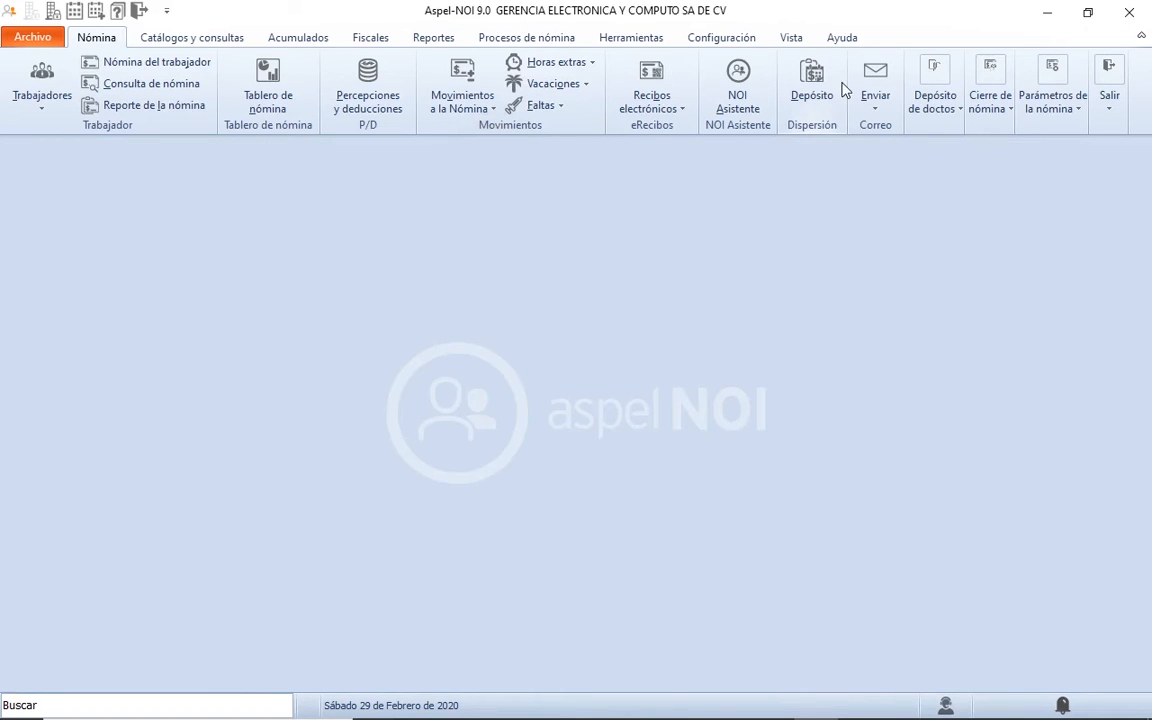
{"action": "left_click", "coordinate": [1050, 82]}
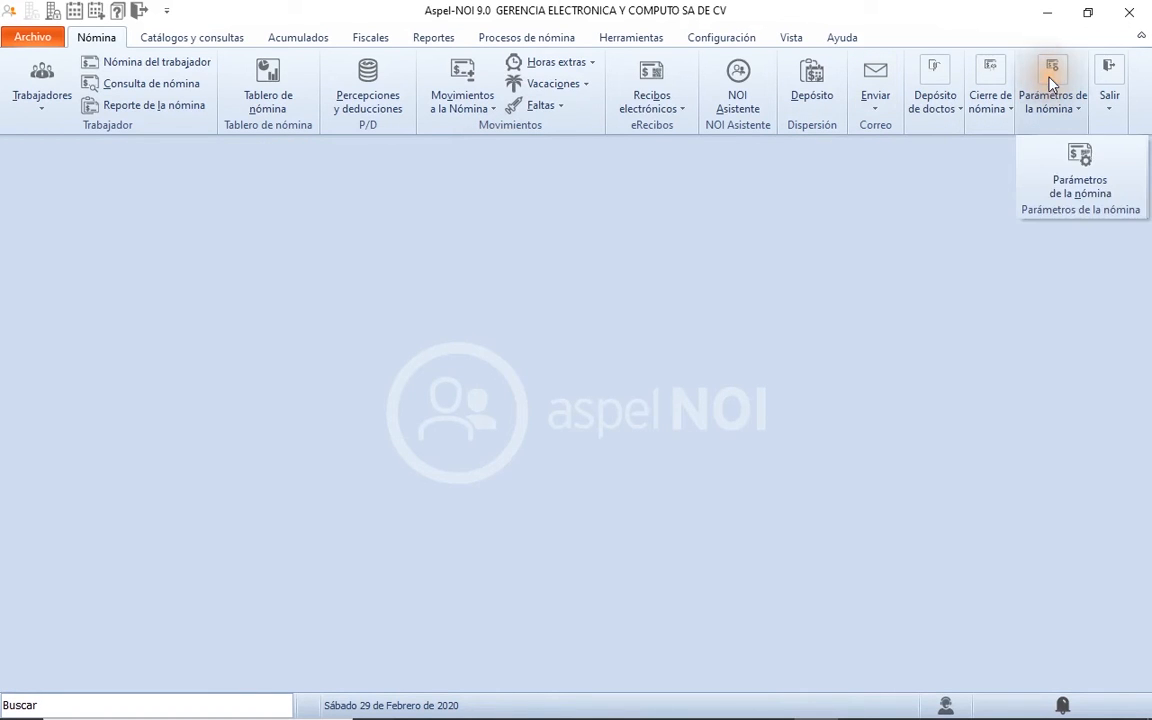
{"action": "left_click", "coordinate": [1060, 183]}
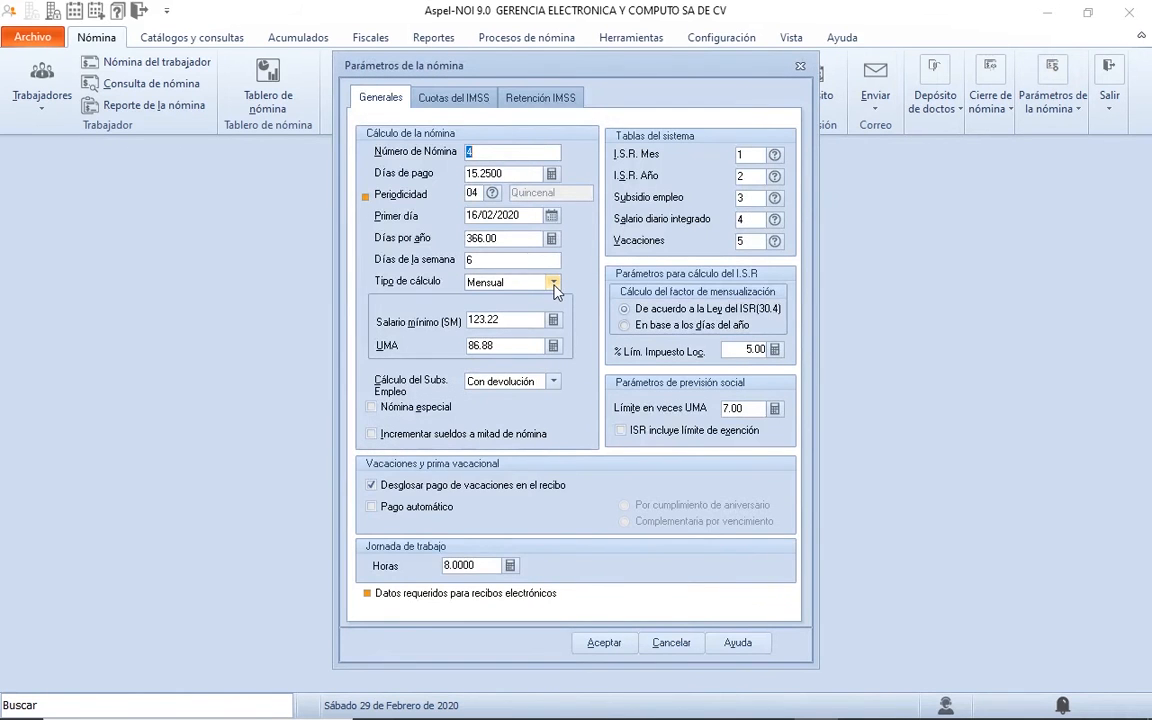
{"action": "left_click", "coordinate": [553, 283]}
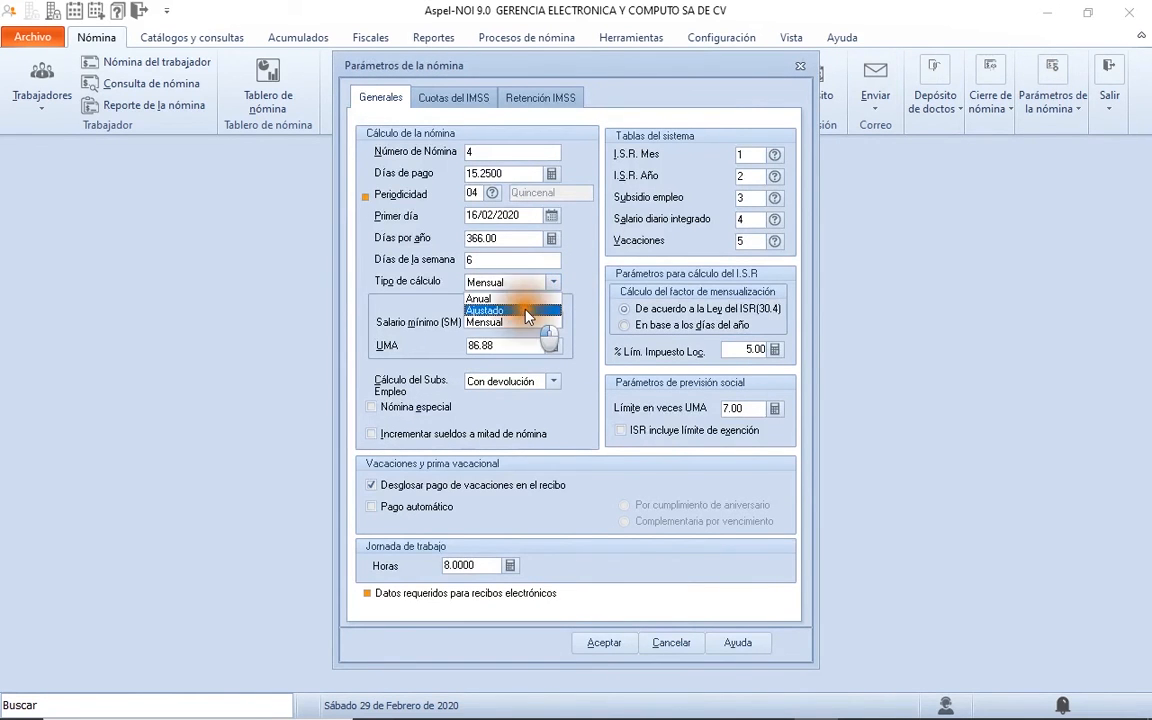
{"action": "left_click", "coordinate": [526, 311]}
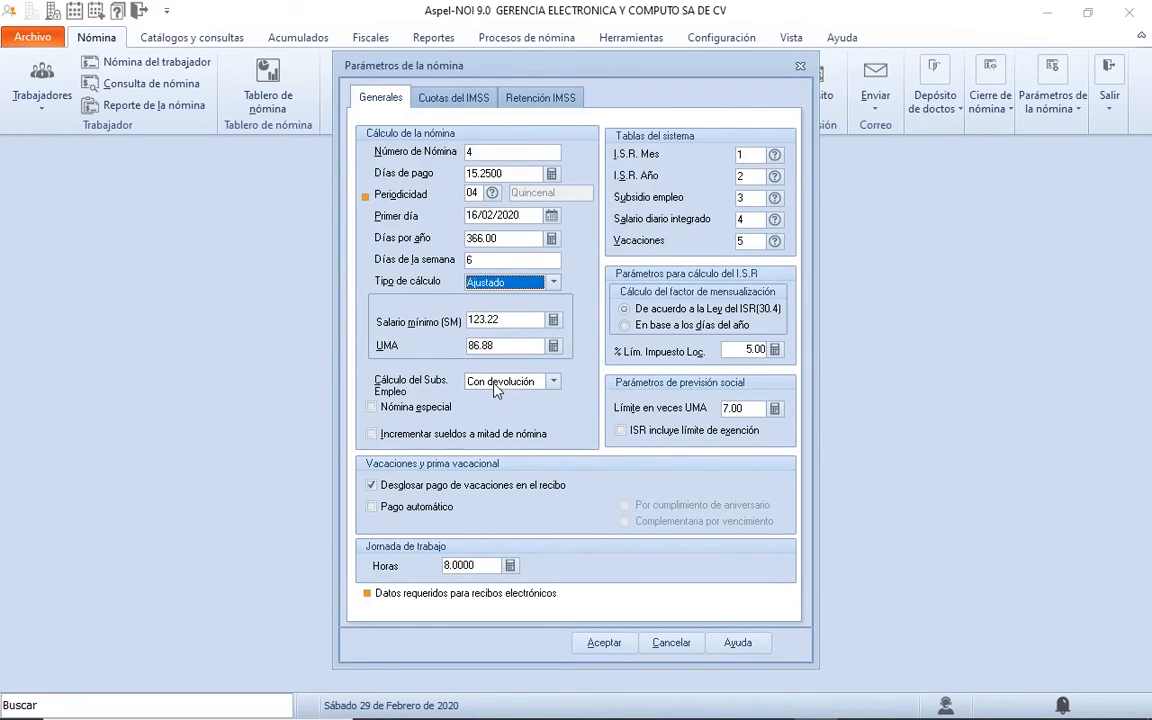
{"action": "left_click", "coordinate": [609, 646]}
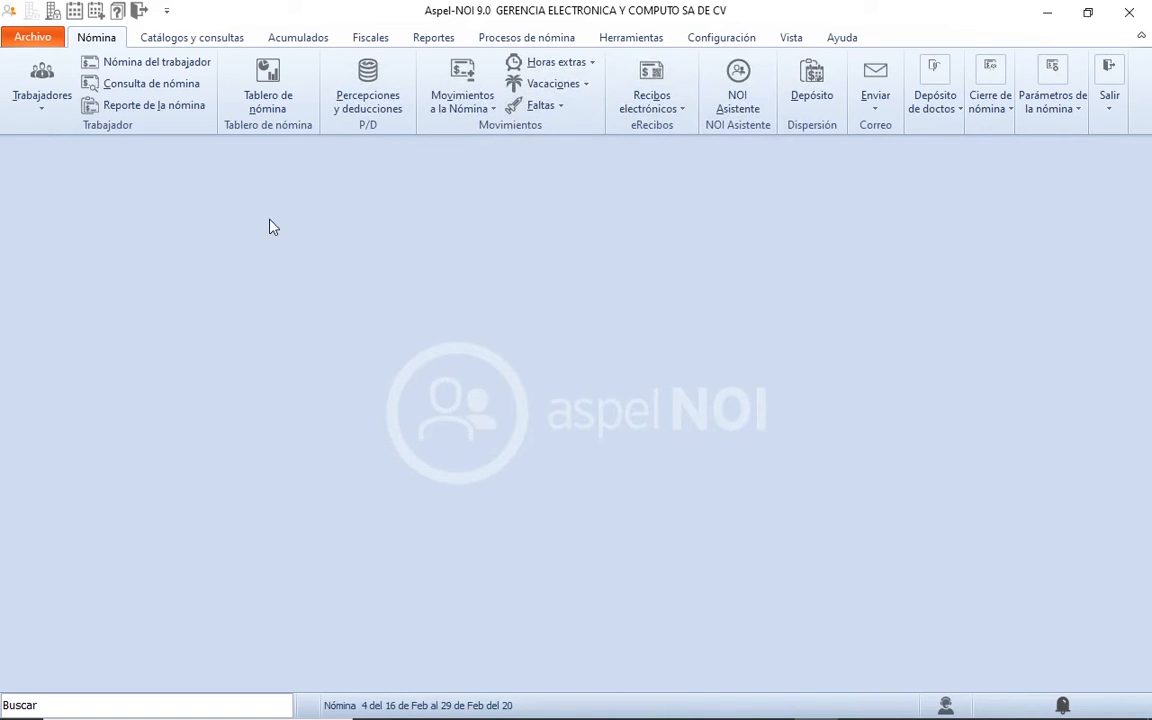
Step: Open the payroll receipt of worker 36, review its perceptions and deductions, and close it
{"action": "left_click", "coordinate": [157, 68]}
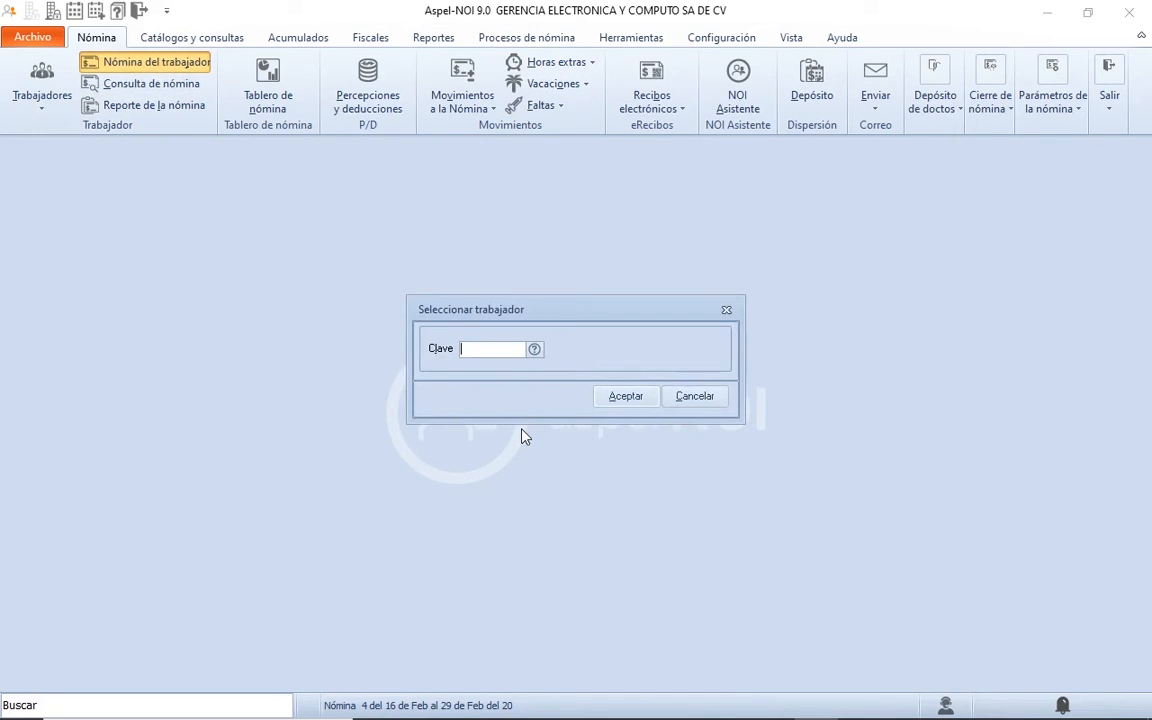
{"action": "type", "text": "16"}
{"action": "key", "text": "Return"}
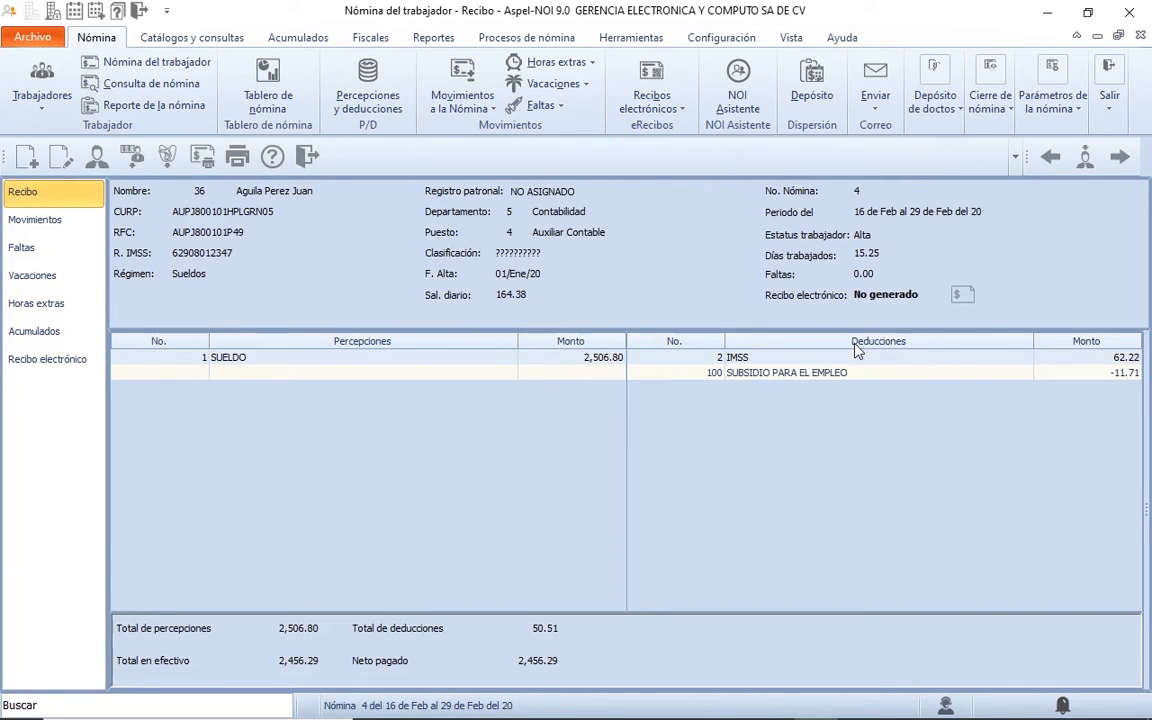
{"action": "left_click", "coordinate": [308, 158]}
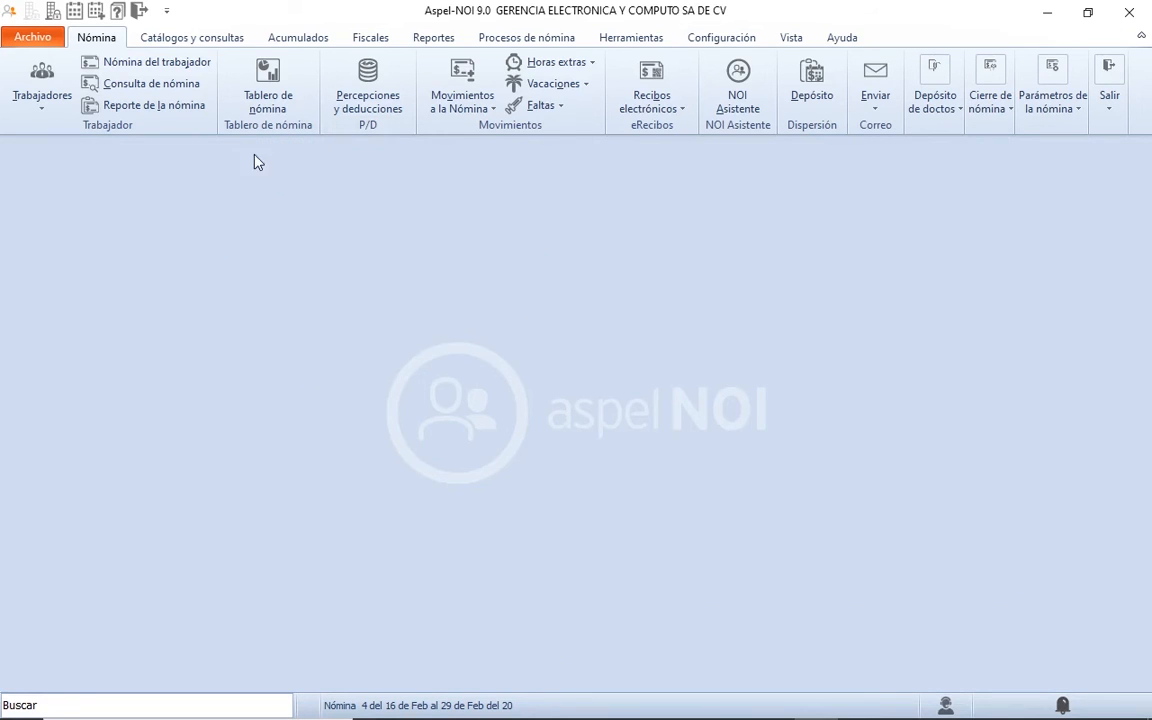
Step: Add a COMISIONES movement (P002) of 2400 for worker 36, applied to this payroll only, and close the movement form
{"action": "left_click", "coordinate": [494, 109]}
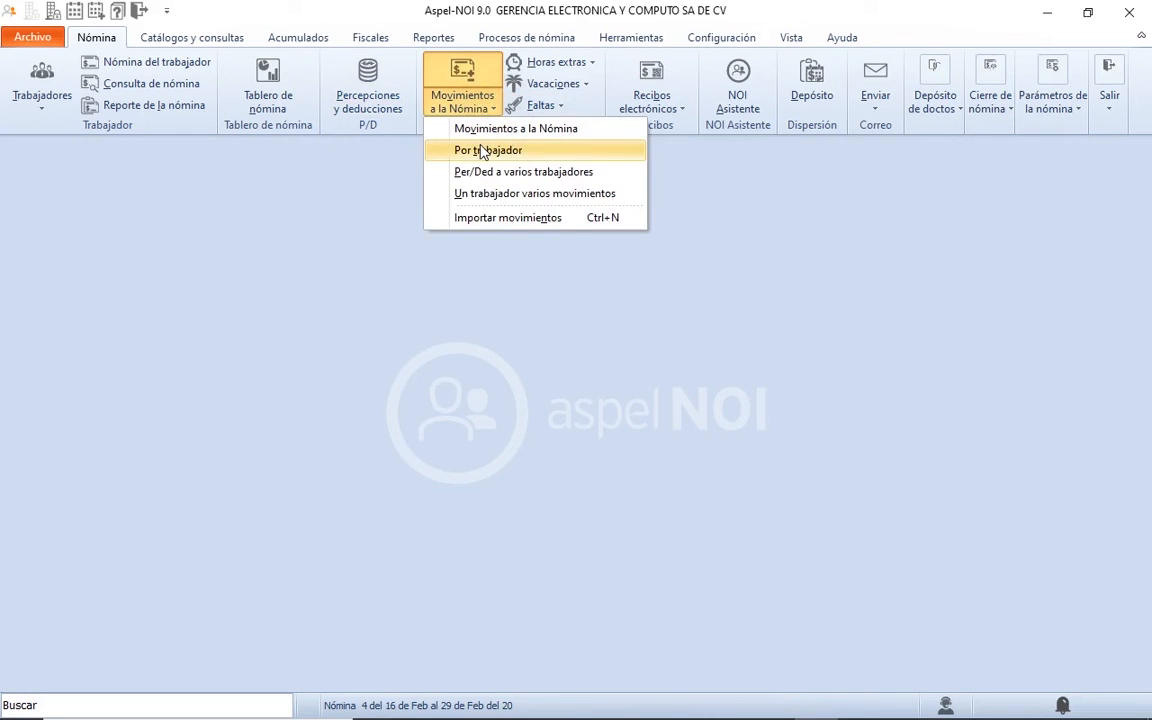
{"action": "left_click", "coordinate": [480, 152]}
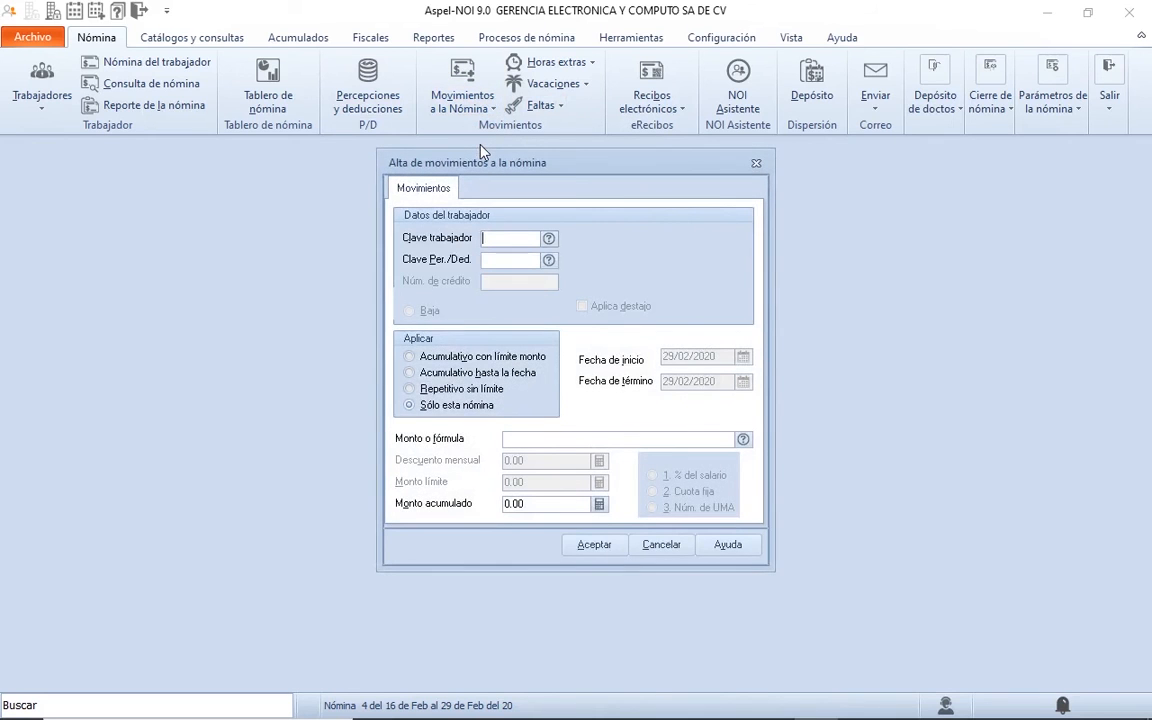
{"action": "type", "text": "36"}
{"action": "key", "text": "Tab"}
{"action": "type", "text": "p002"}
{"action": "key", "text": "Tab"}
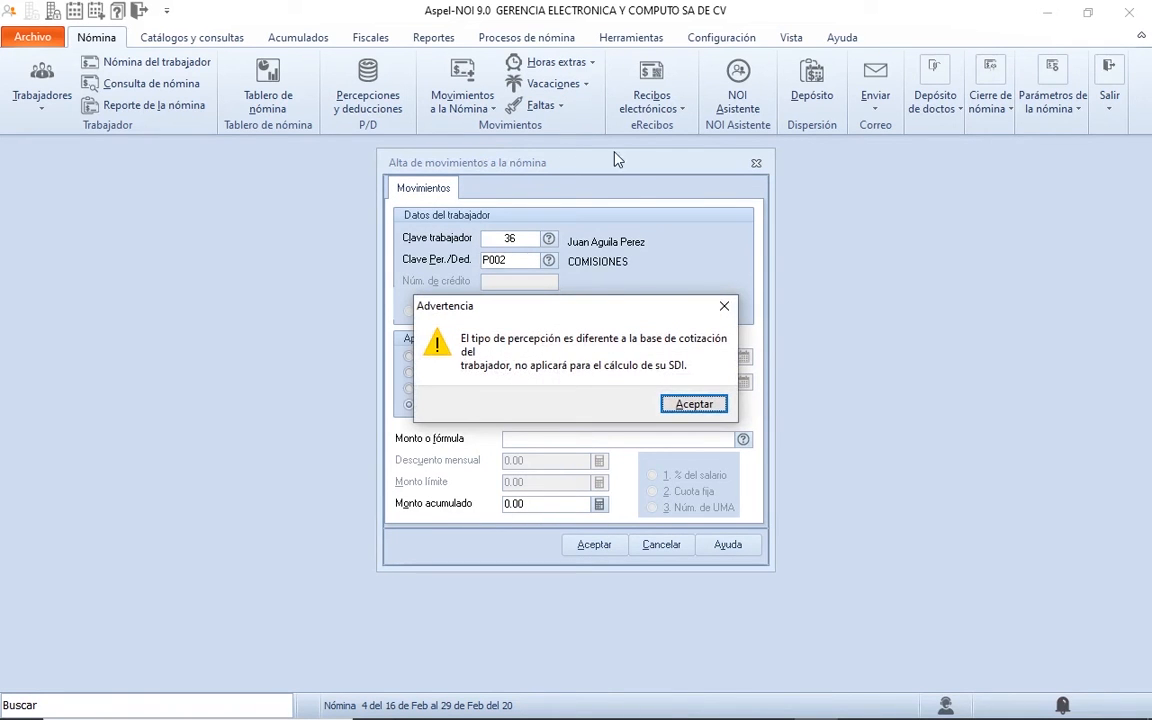
{"action": "left_click", "coordinate": [690, 405]}
{"action": "key", "text": "Tab"}
{"action": "type", "text": "2400"}
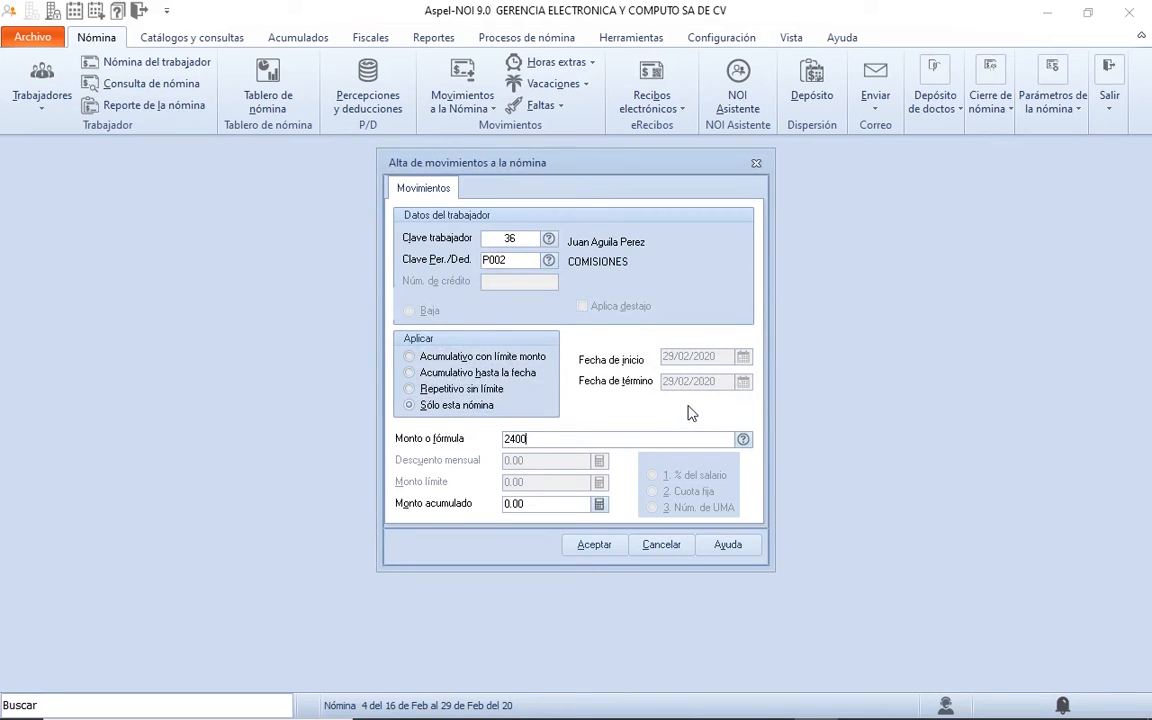
{"action": "key", "text": "Tab"}
{"action": "left_click", "coordinate": [596, 546]}
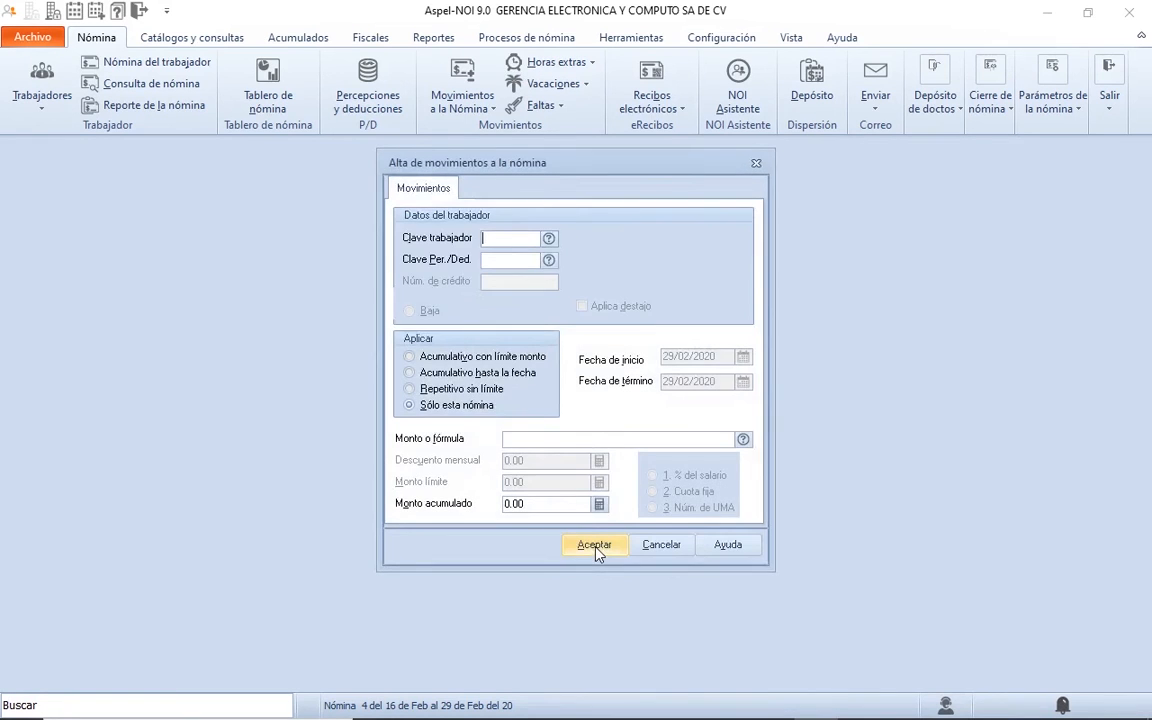
{"action": "left_click", "coordinate": [646, 550]}
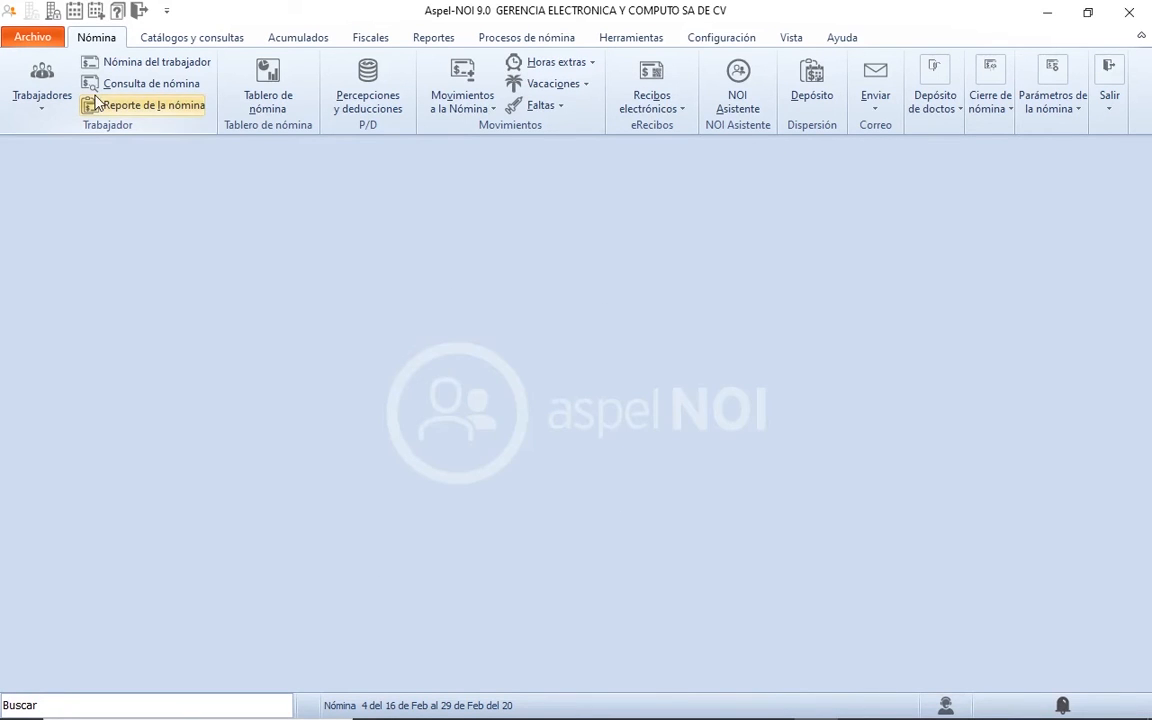
Step: Reopen the payroll receipt of worker 36 and examine the ISR deduction alongside the commission
{"action": "left_click", "coordinate": [139, 62]}
{"action": "type", "text": "36"}
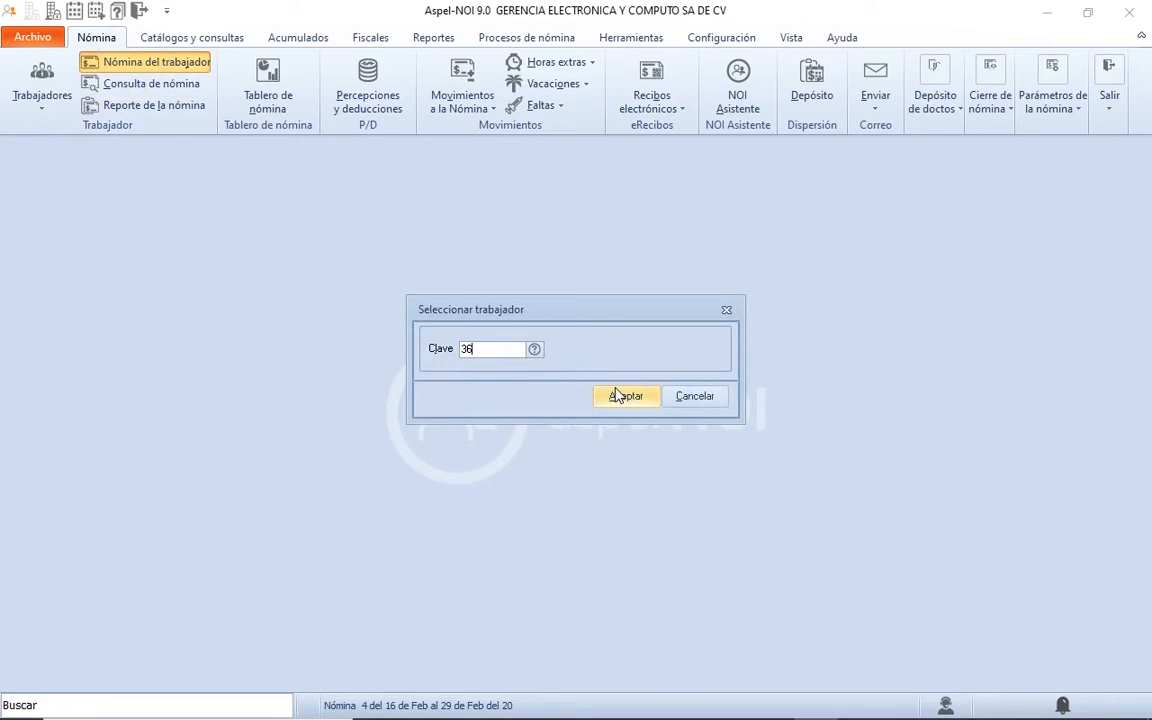
{"action": "left_click", "coordinate": [616, 395]}
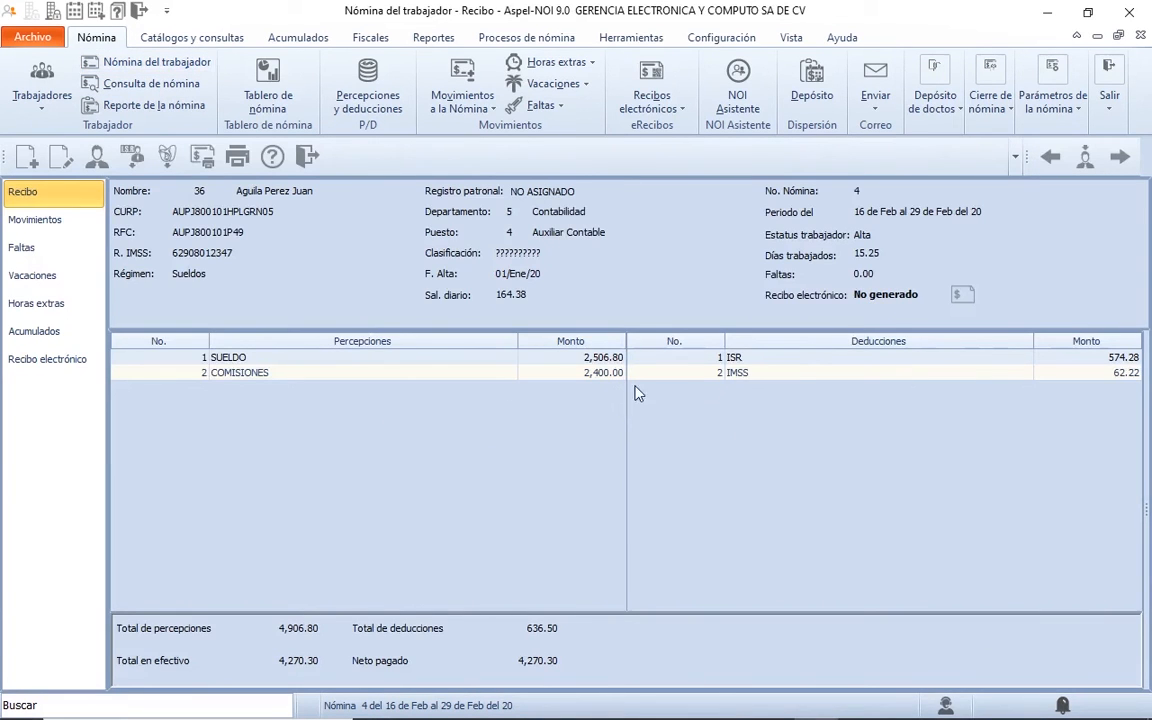
{"action": "left_click", "coordinate": [813, 362]}
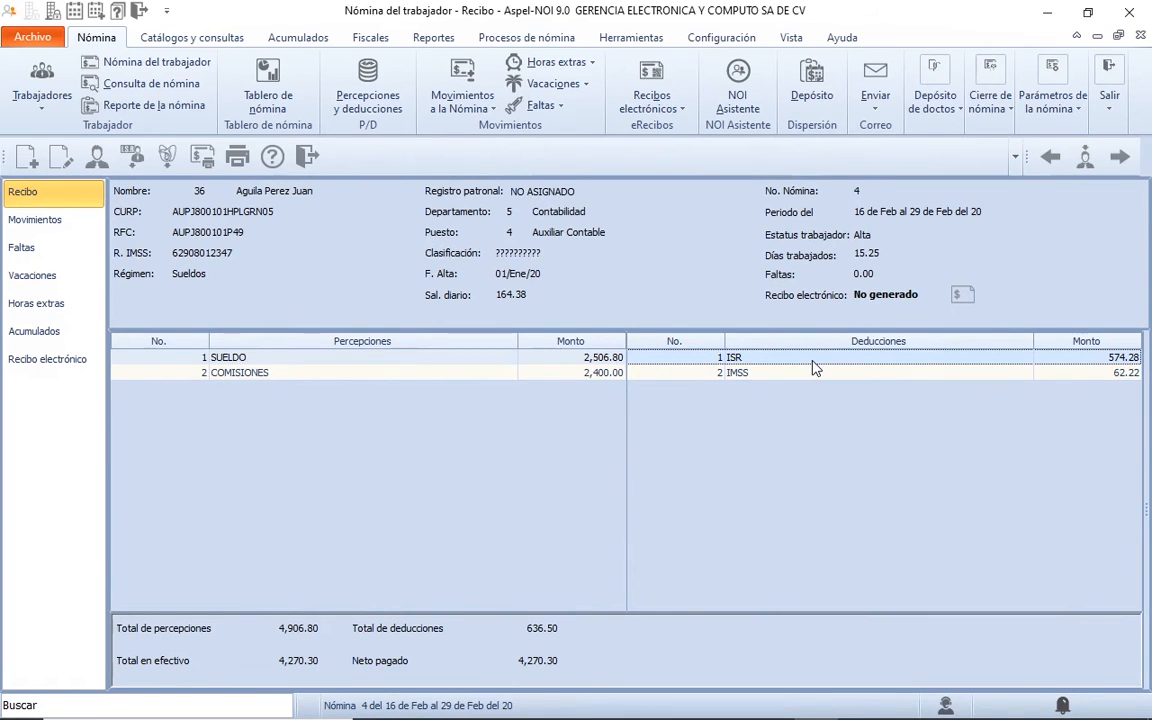
Step: Switch to the presentation, advance to the slide on the receipt without a breakdown, and return to Aspel-NOI
{"action": "key", "text": "alt+Tab"}
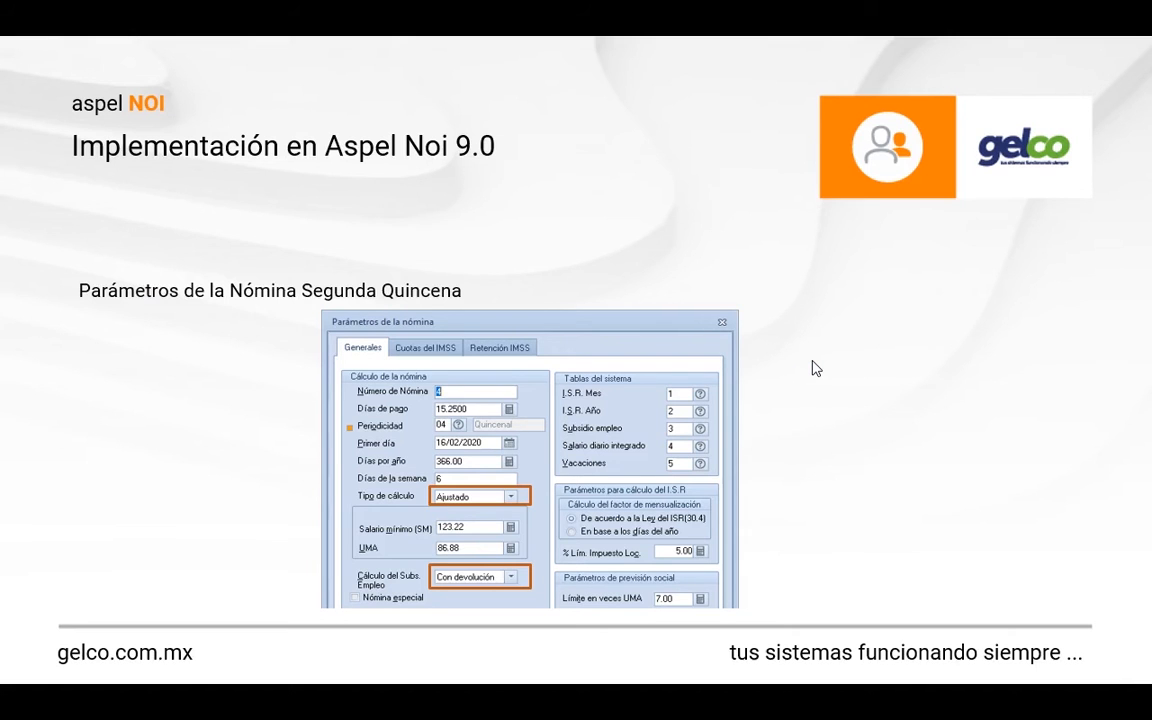
{"action": "left_click", "coordinate": [816, 368]}
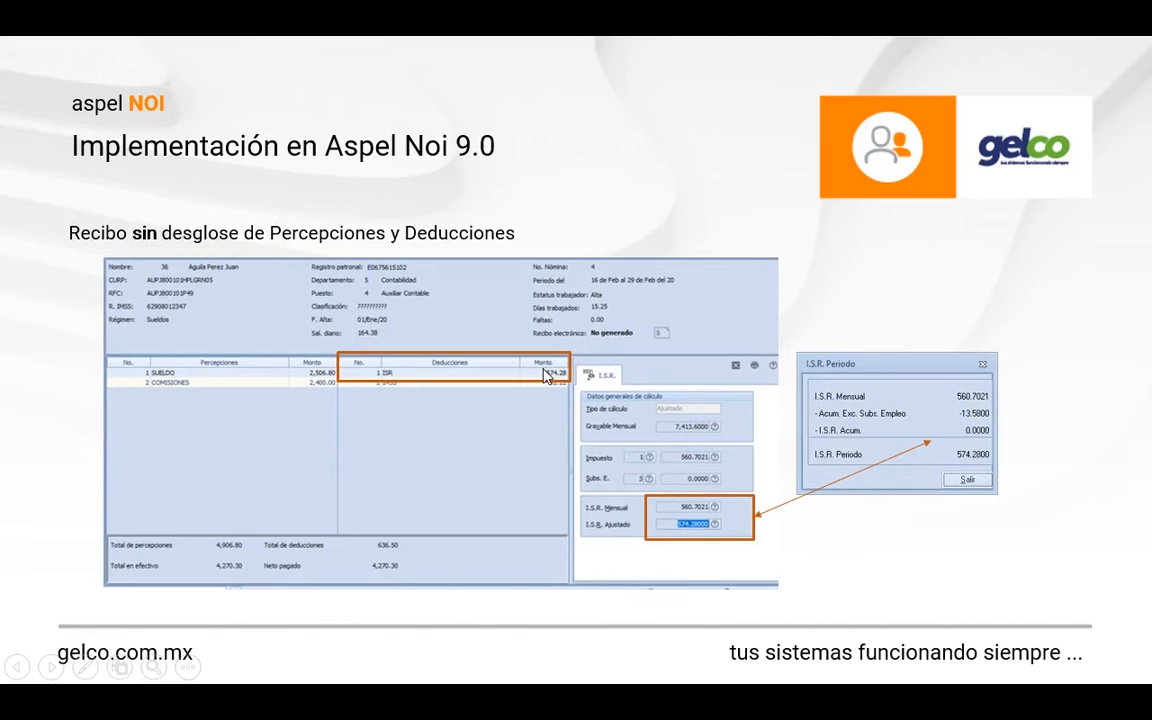
{"action": "key", "text": "alt+Tab"}
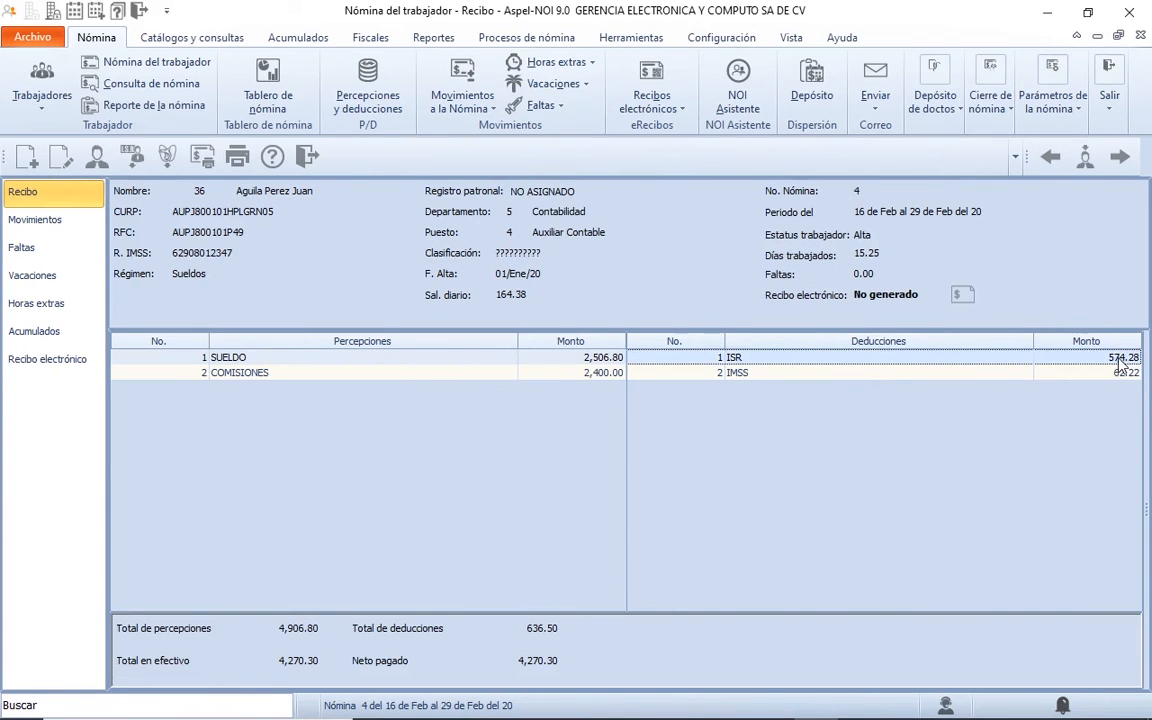
Step: Show the ISR calculation for the receipt, read through its Desglose de ISR report, and close the report
{"action": "left_click", "coordinate": [134, 155]}
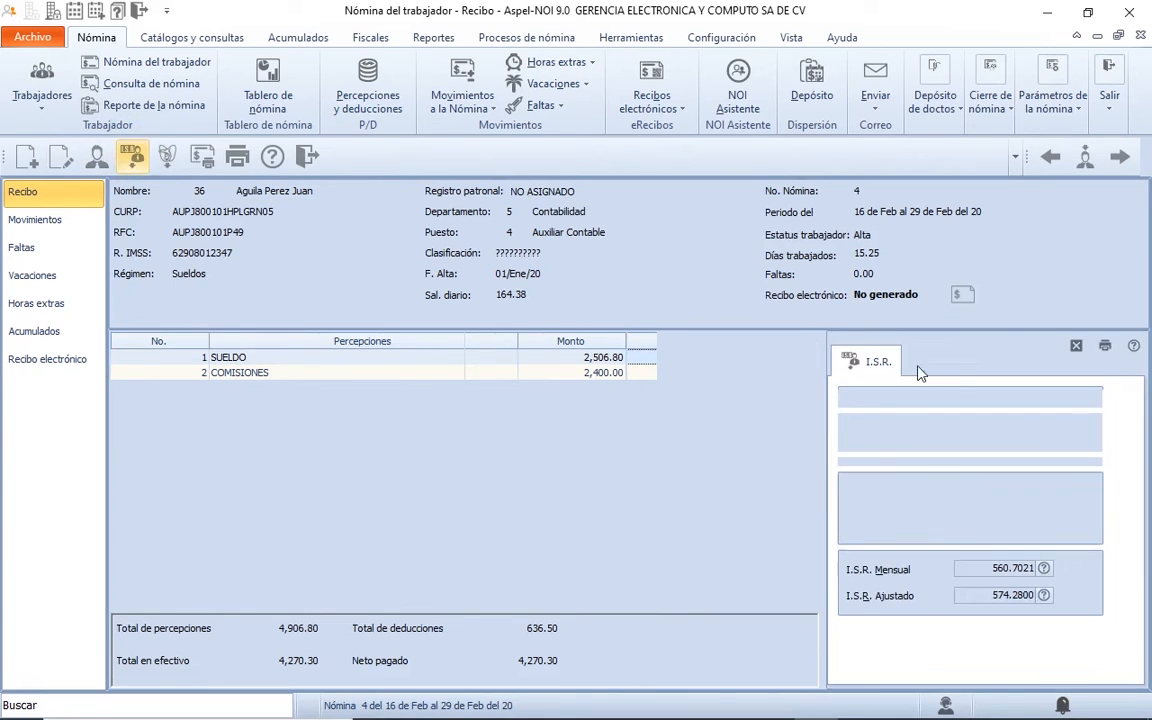
{"action": "left_click", "coordinate": [1105, 348]}
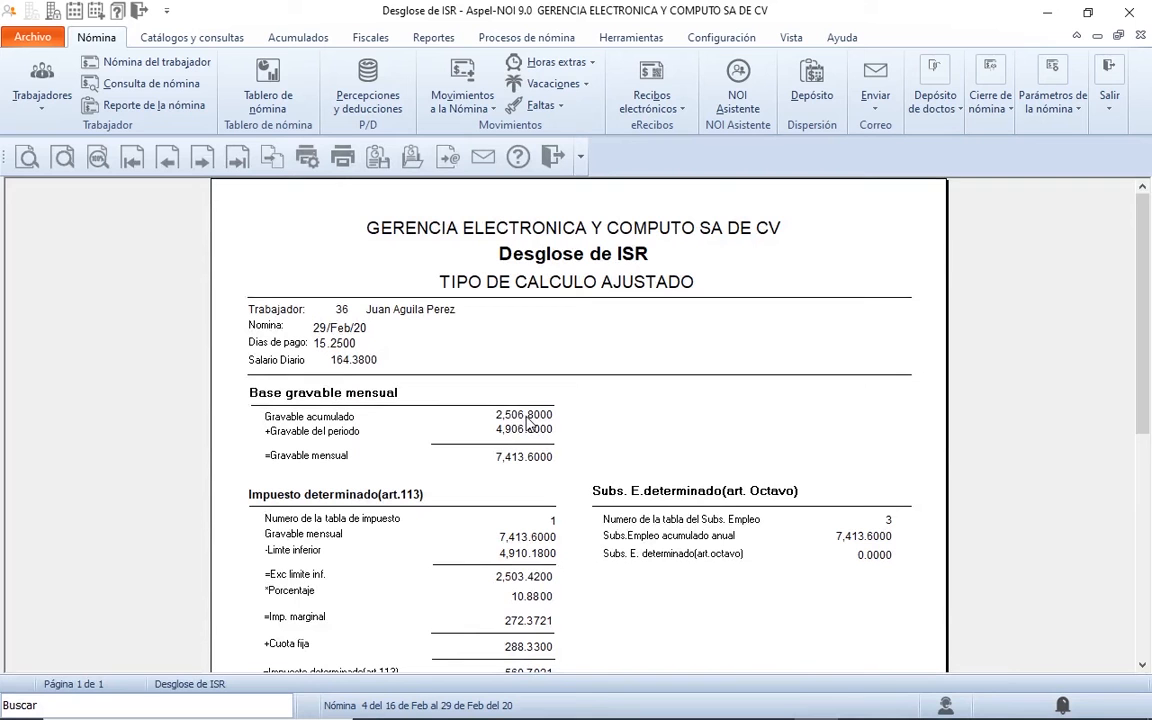
{"action": "left_click", "coordinate": [1143, 665]}
{"action": "left_click_drag", "start_coordinate": [1143, 665], "coordinate": [1143, 665]}
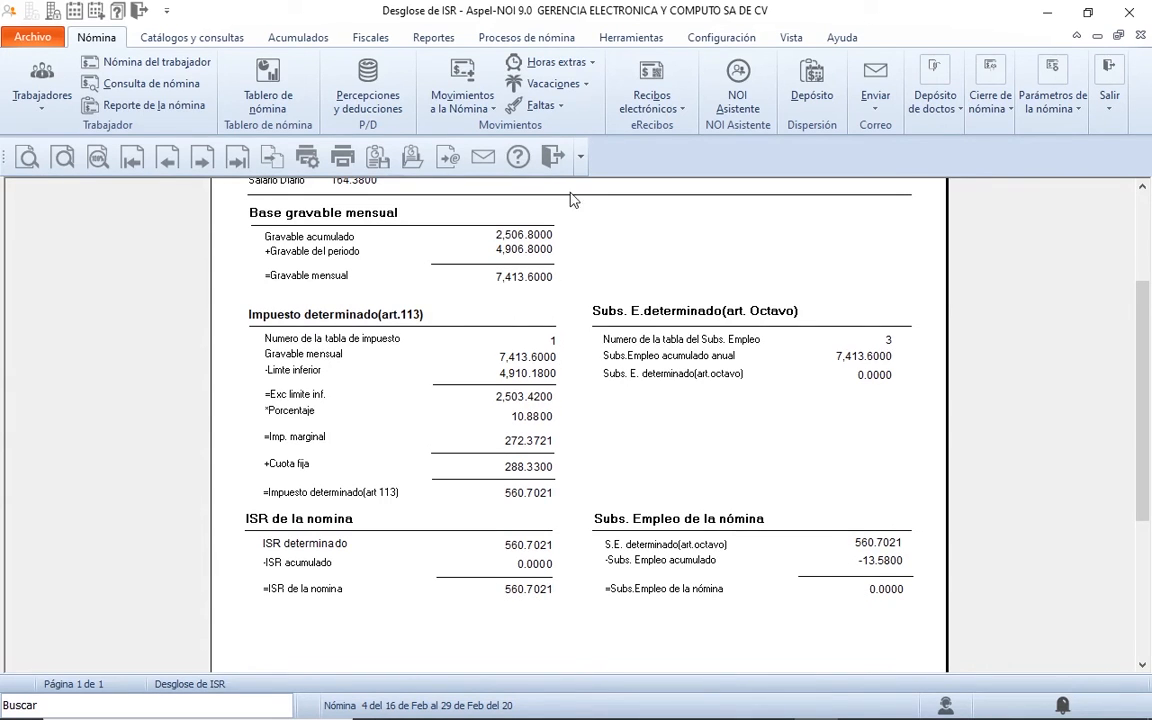
{"action": "left_click", "coordinate": [553, 160]}
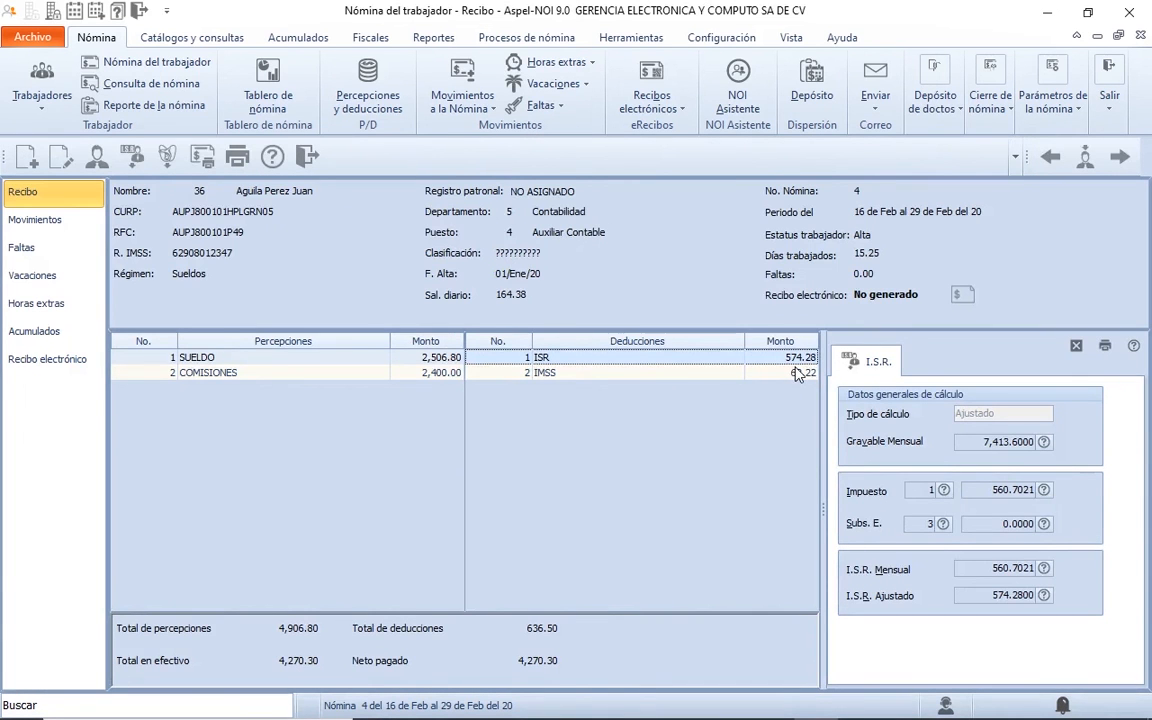
Step: Examine the breakdown behind the adjusted ISR amount and close the worker's payroll receipt
{"action": "left_click", "coordinate": [1044, 596]}
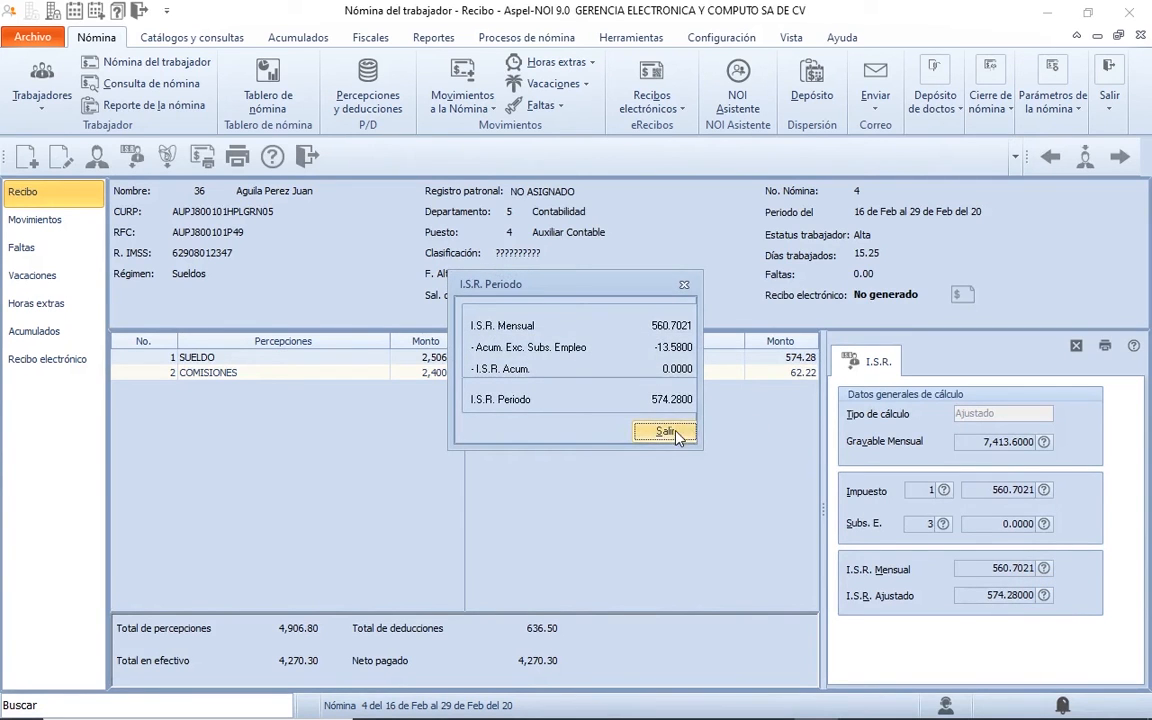
{"action": "left_click", "coordinate": [668, 432]}
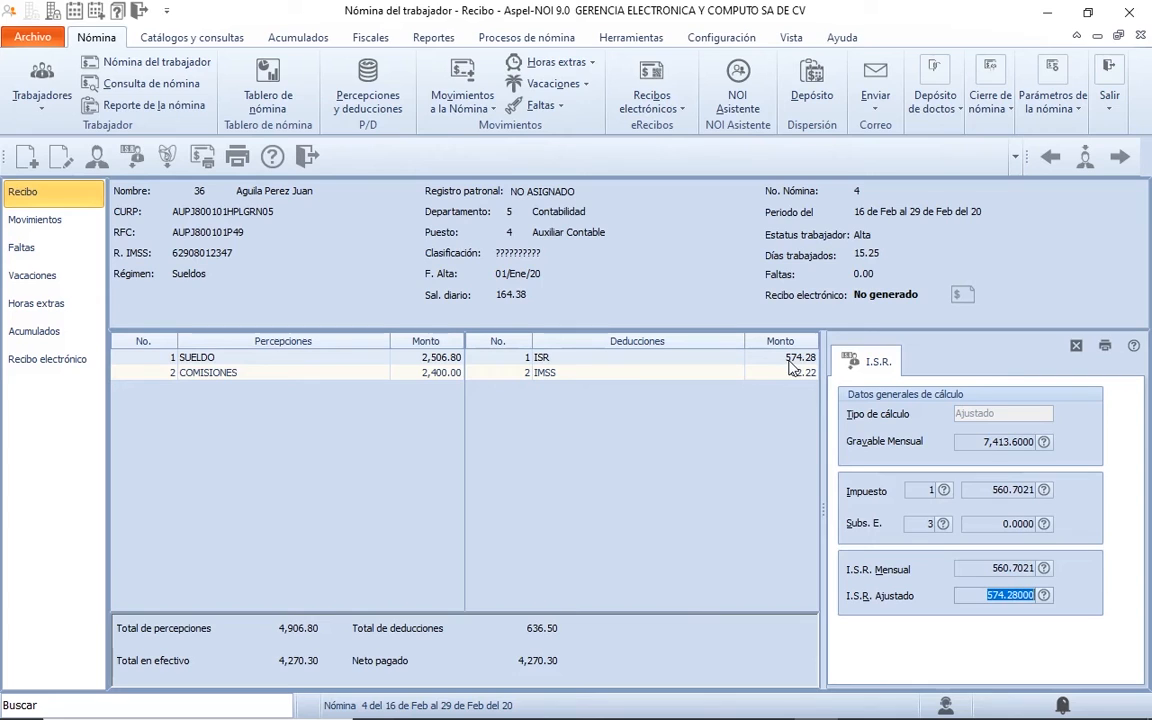
{"action": "left_click", "coordinate": [306, 157]}
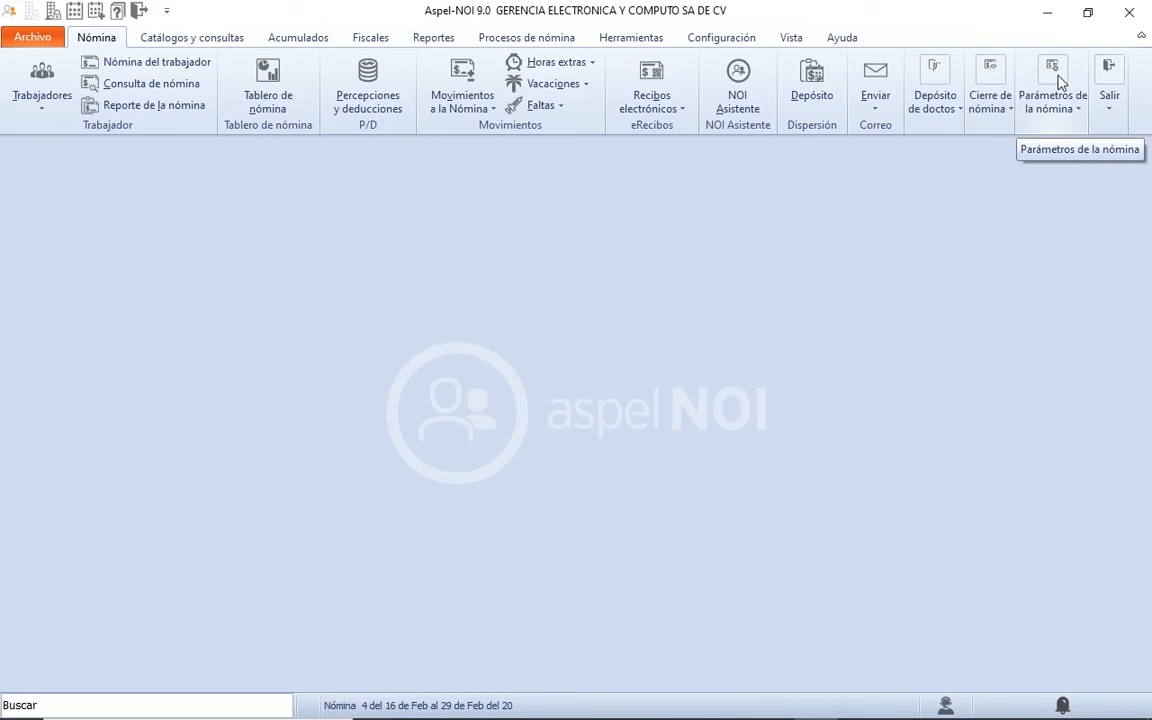
Step: Try to enable the SAT perceptions and deductions breakdown on the payroll receipt, check the company data, and cancel the system parameters
{"action": "left_click", "coordinate": [745, 40]}
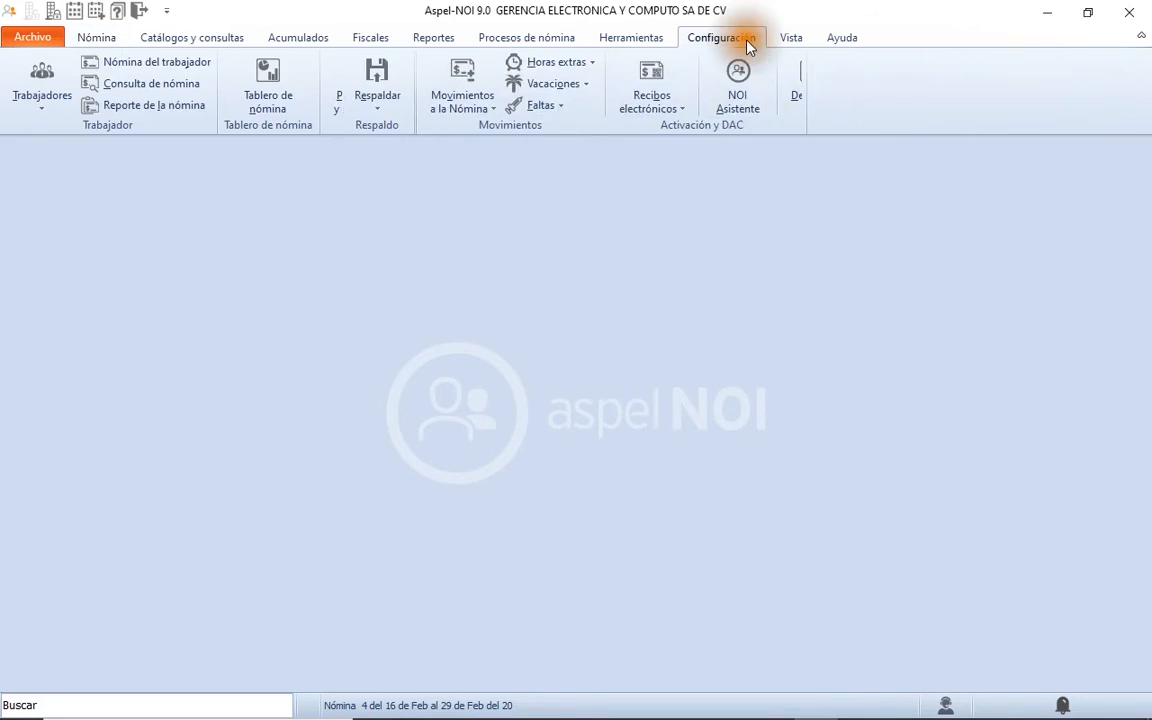
{"action": "left_click", "coordinate": [58, 80]}
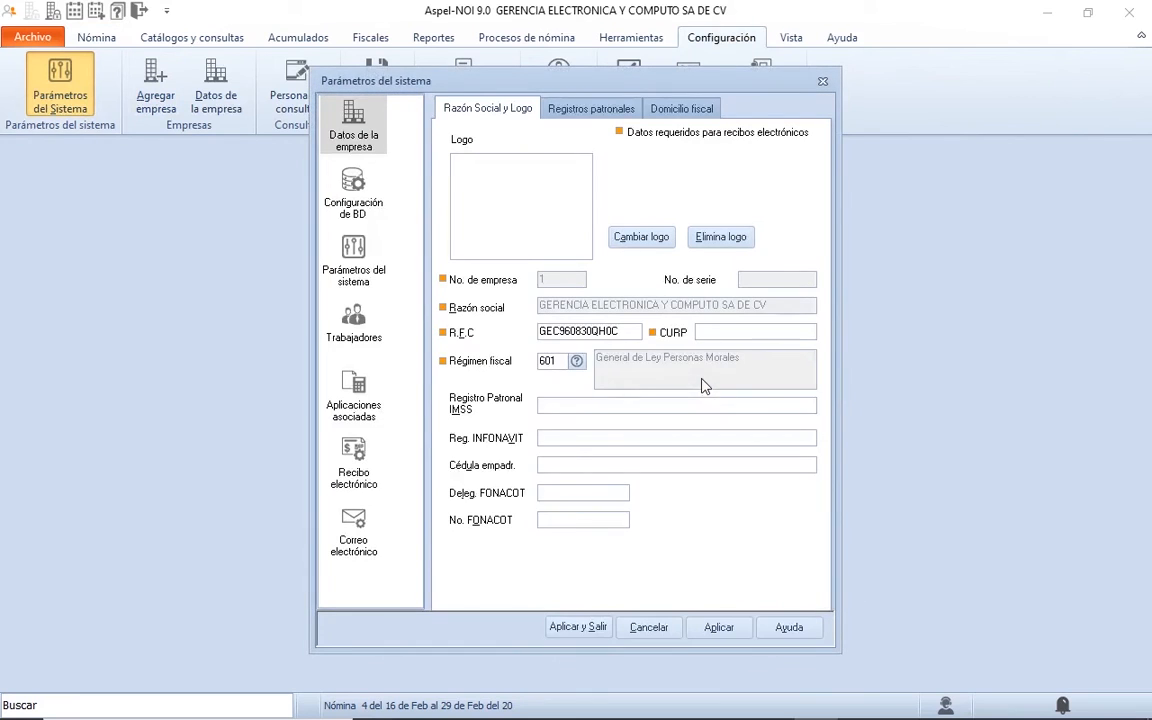
{"action": "left_click", "coordinate": [358, 272]}
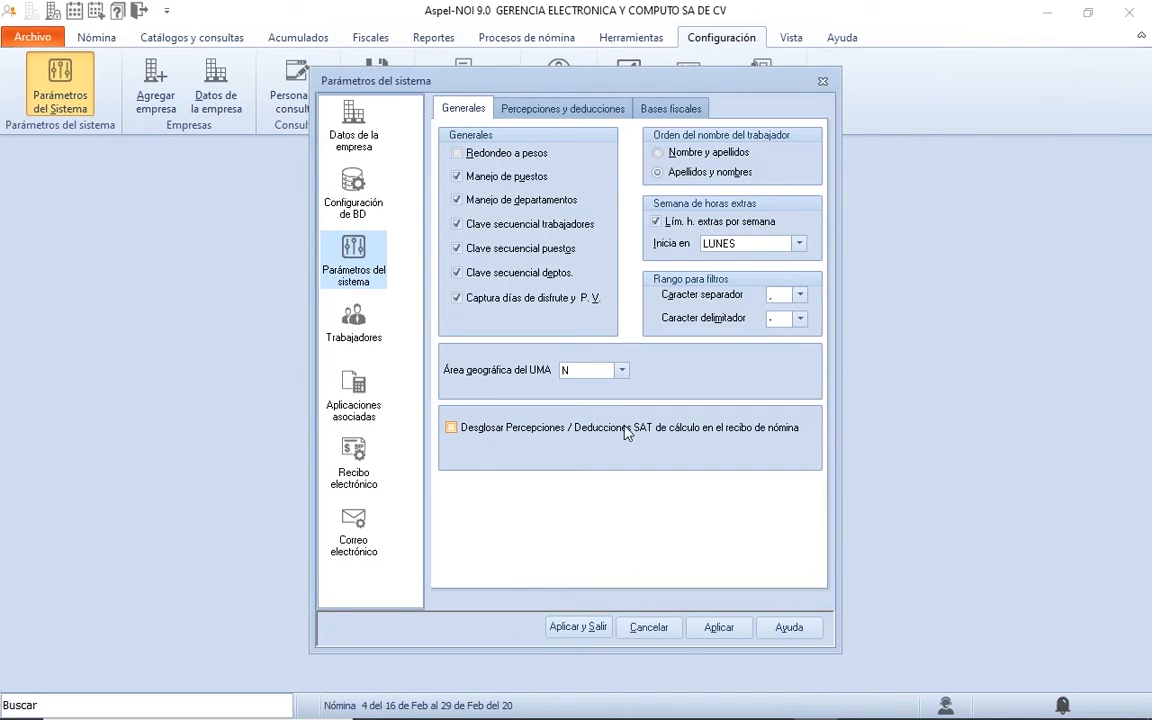
{"action": "left_click", "coordinate": [452, 428]}
{"action": "left_click", "coordinate": [593, 627]}
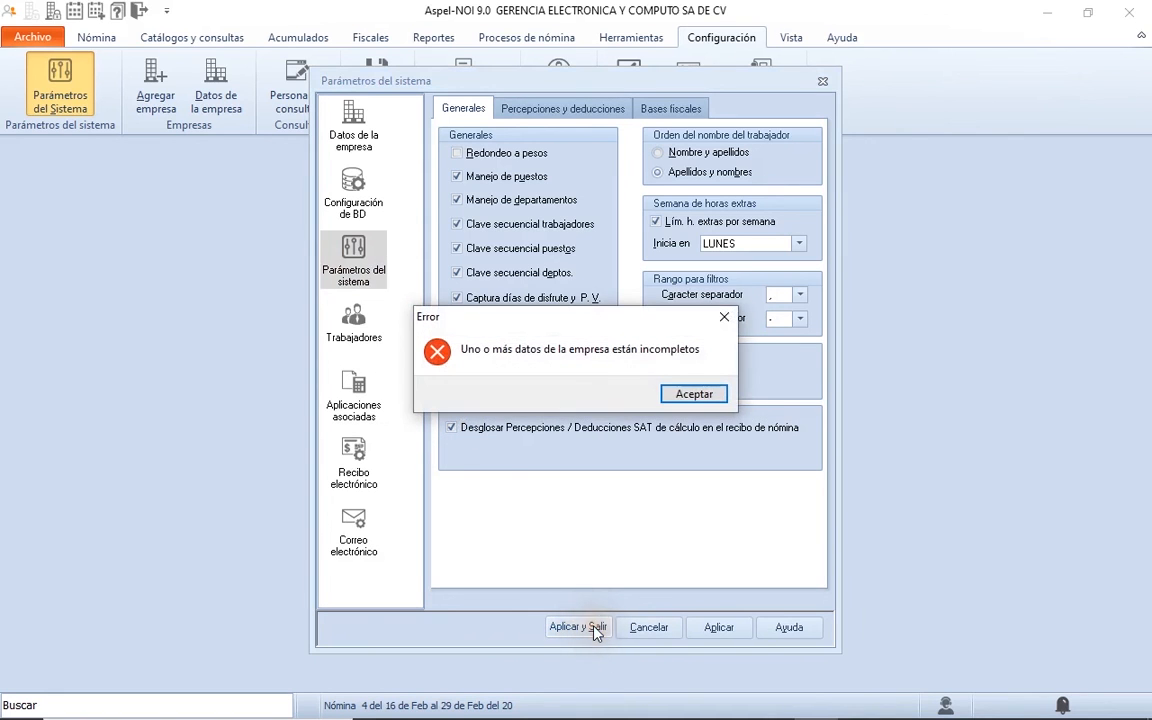
{"action": "left_click", "coordinate": [695, 393]}
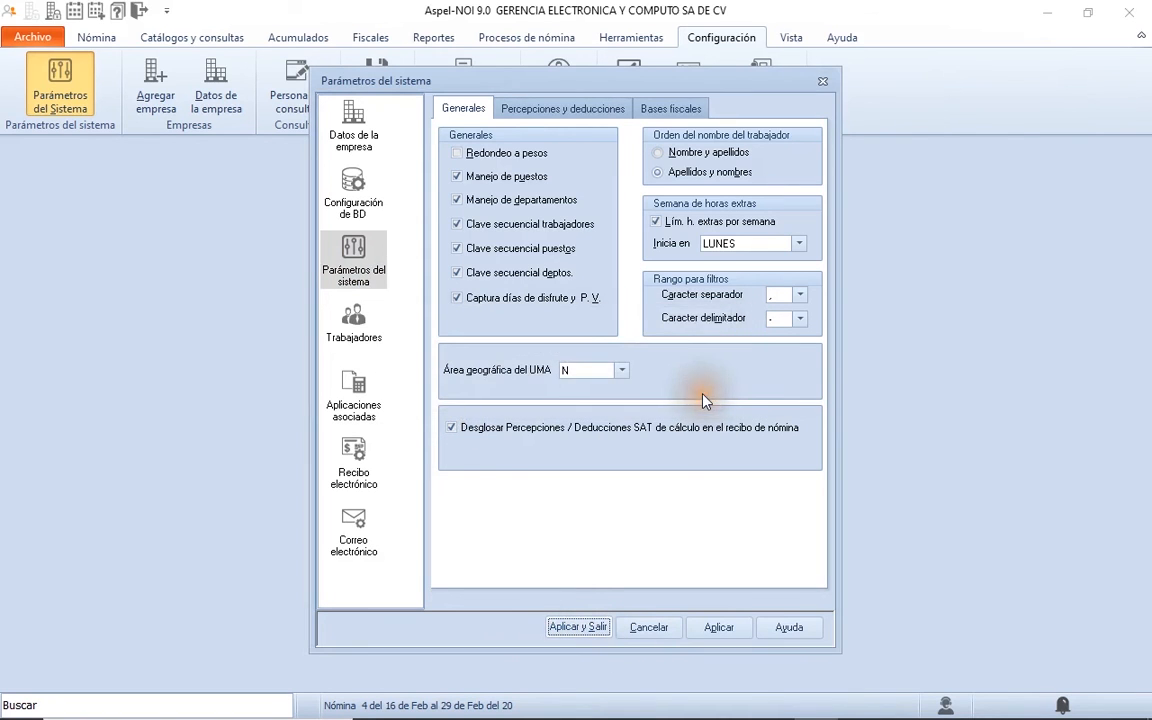
{"action": "left_click", "coordinate": [355, 148]}
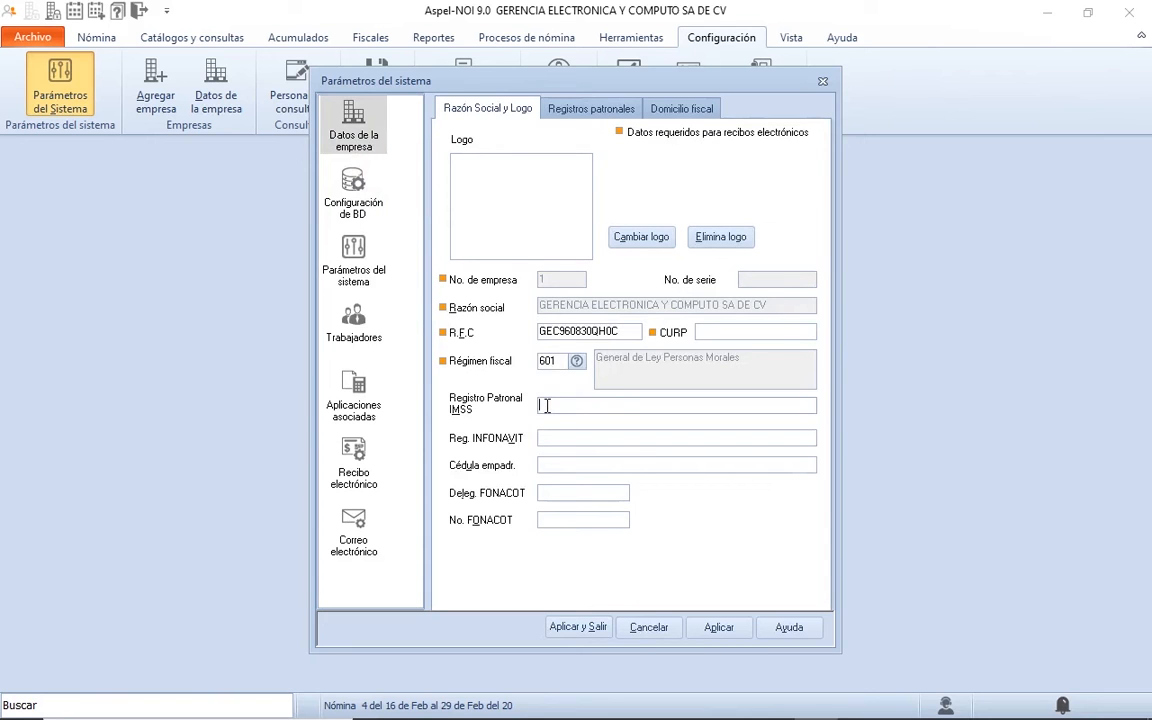
{"action": "left_click", "coordinate": [660, 627]}
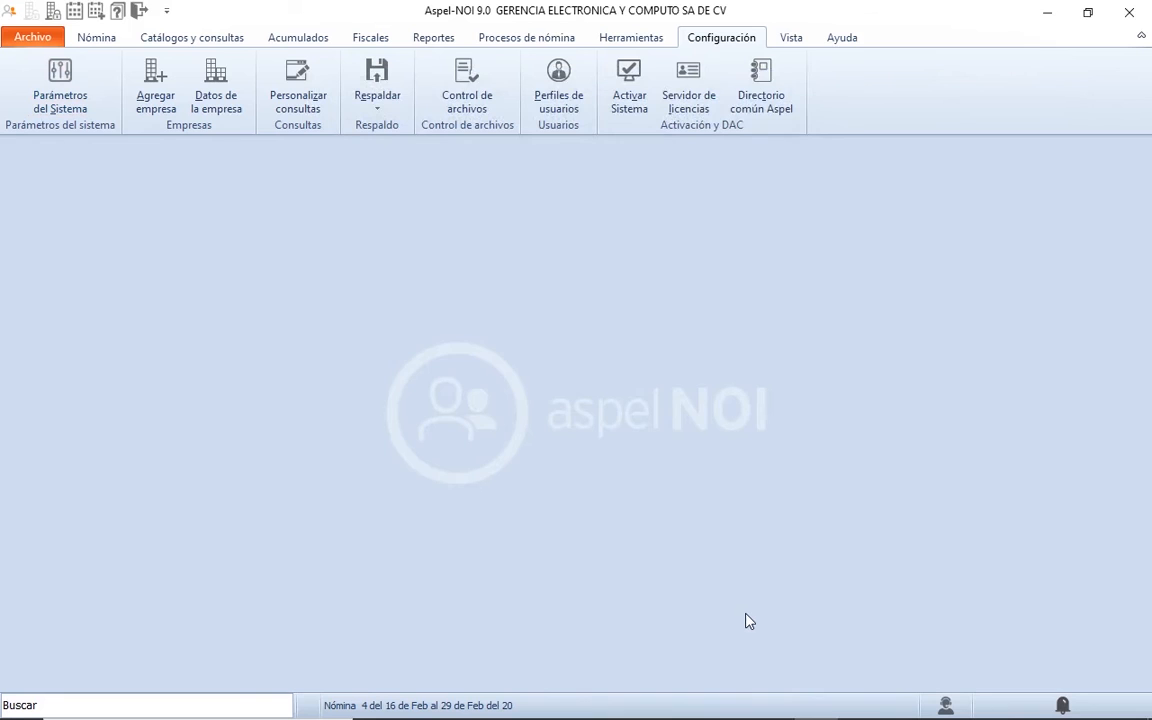
{"action": "key", "text": "alt+Tab"}
{"action": "key", "text": "alt+Tab"}
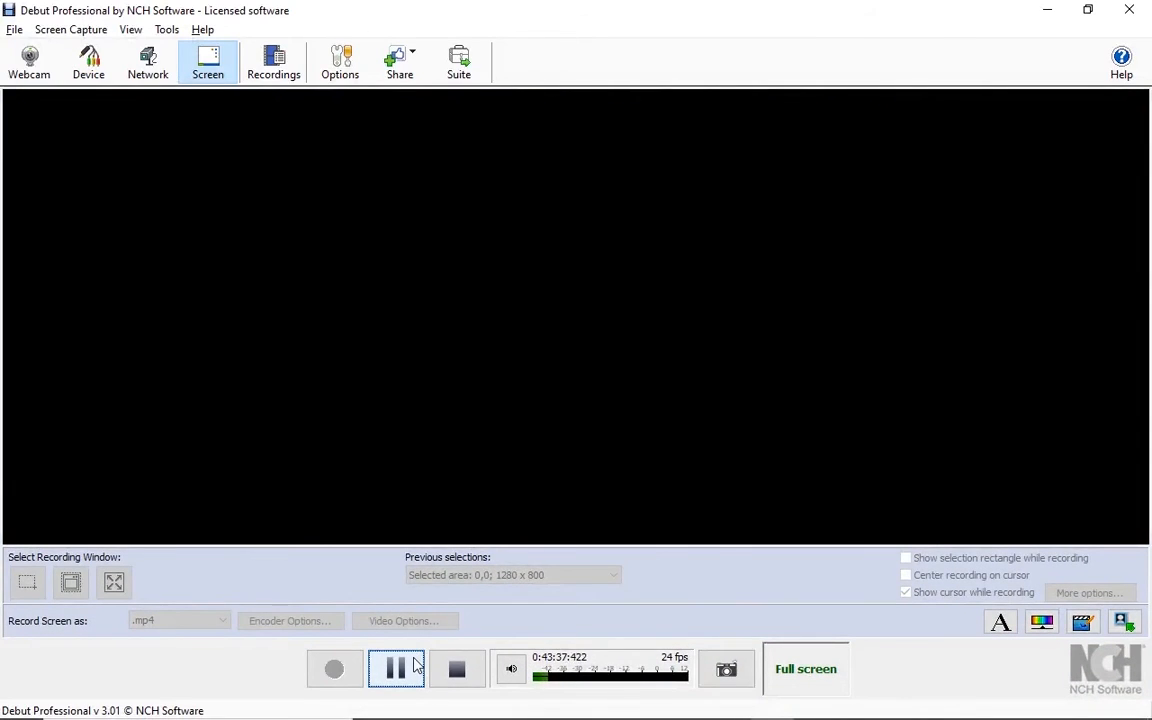
{"action": "left_click", "coordinate": [417, 665]}
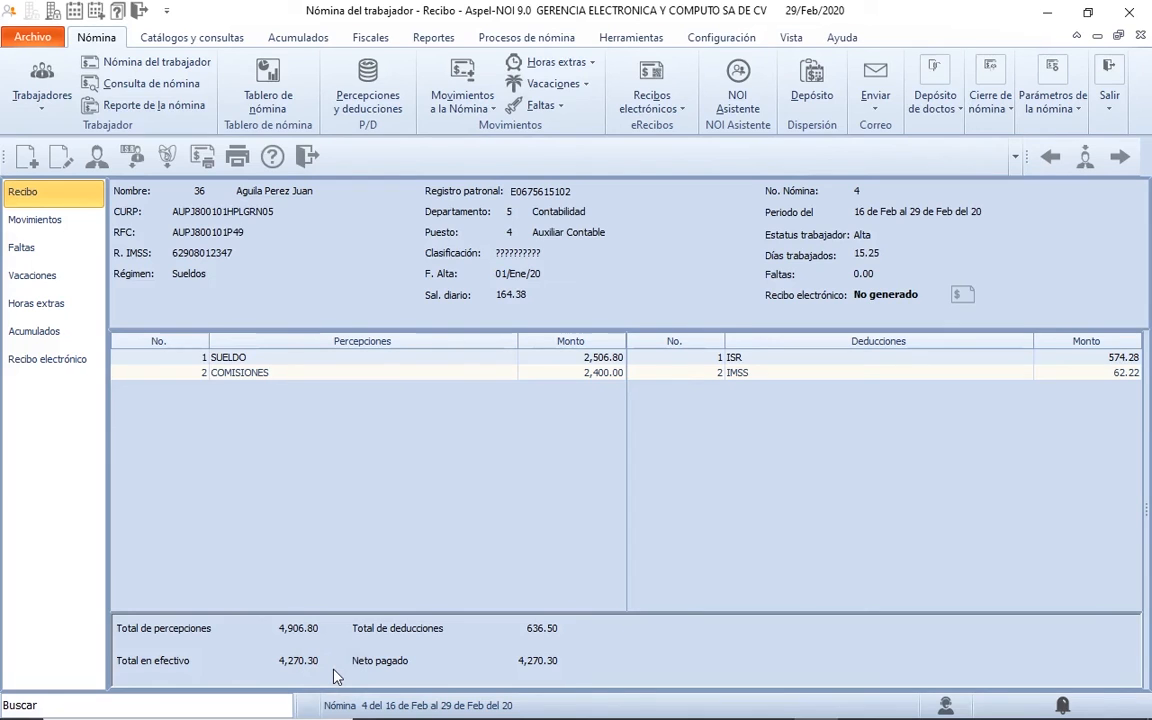
Step: Close the worker's receipt, enable the SAT perceptions and deductions breakdown on the payroll receipt in the system parameters, and apply it
{"action": "left_click", "coordinate": [308, 158]}
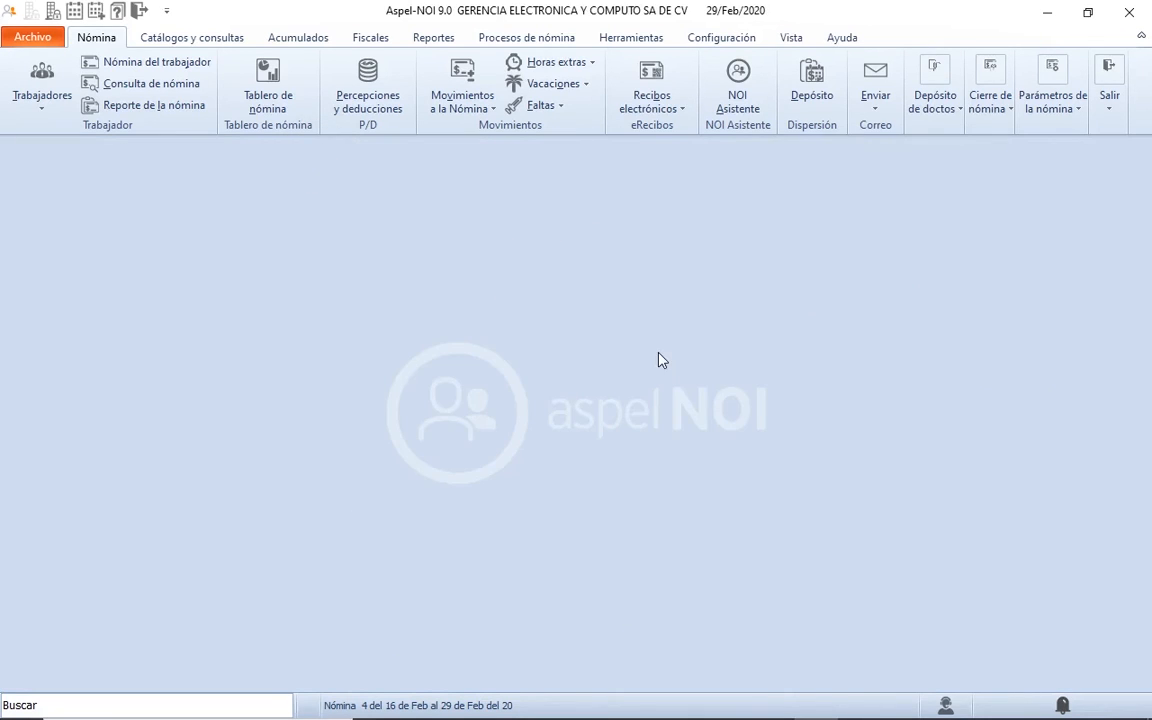
{"action": "left_click", "coordinate": [716, 40]}
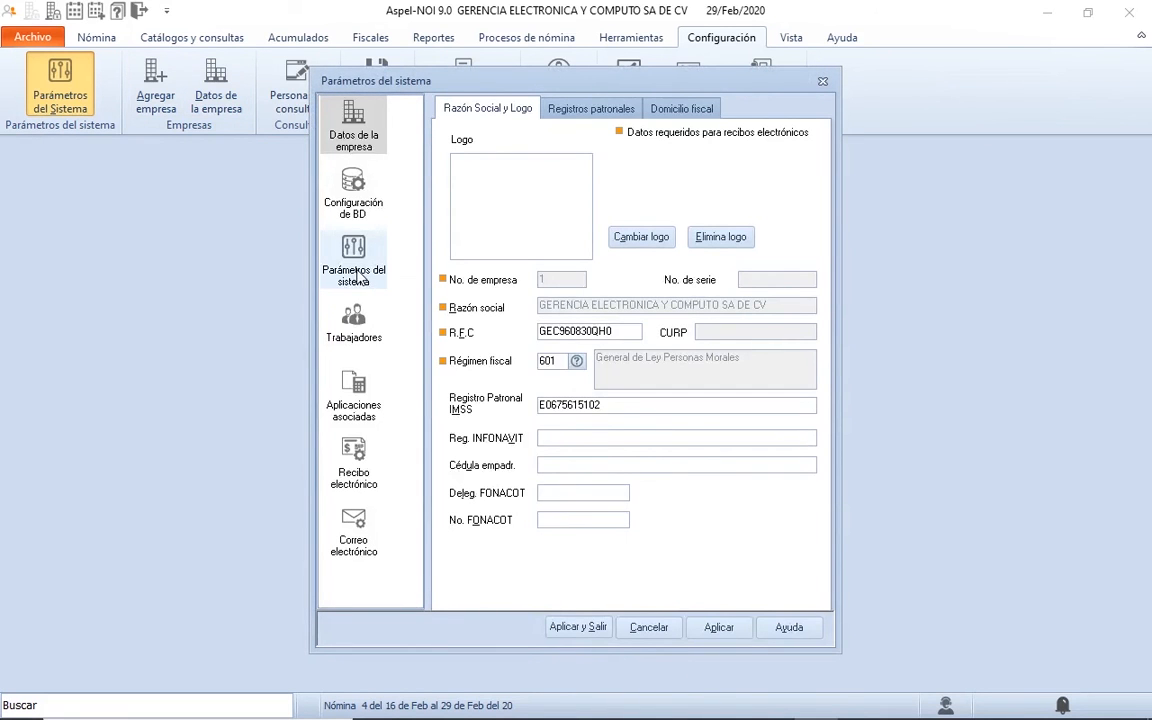
{"action": "left_click", "coordinate": [358, 278]}
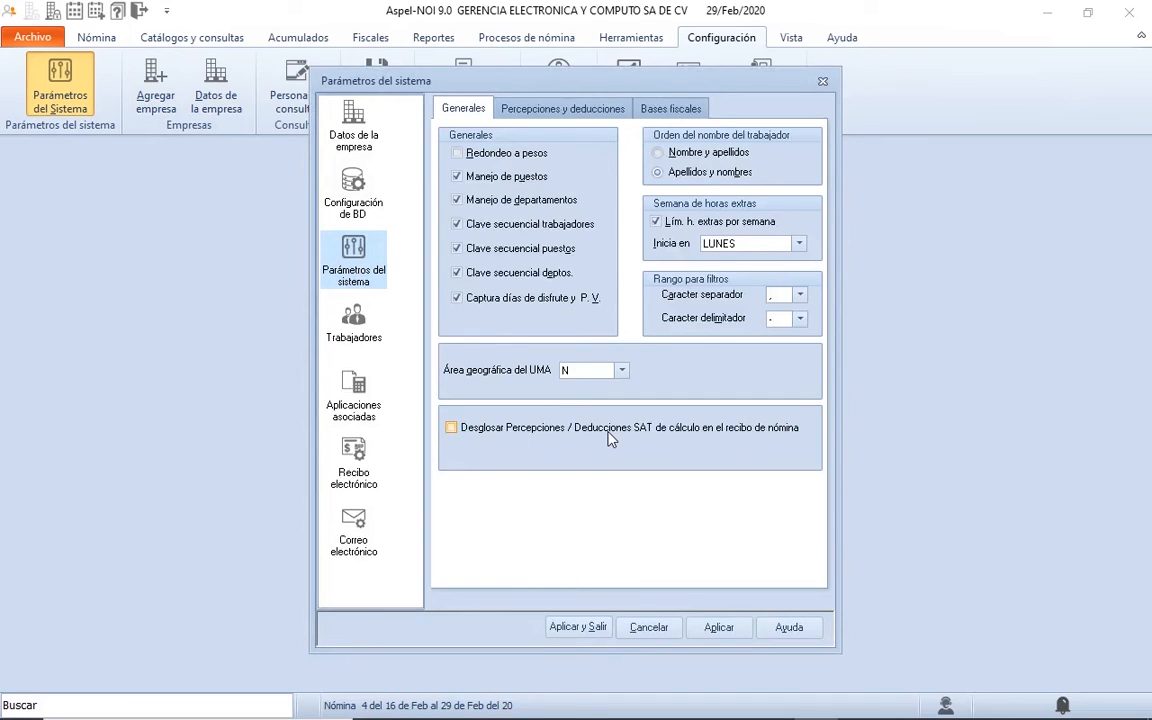
{"action": "left_click", "coordinate": [452, 429]}
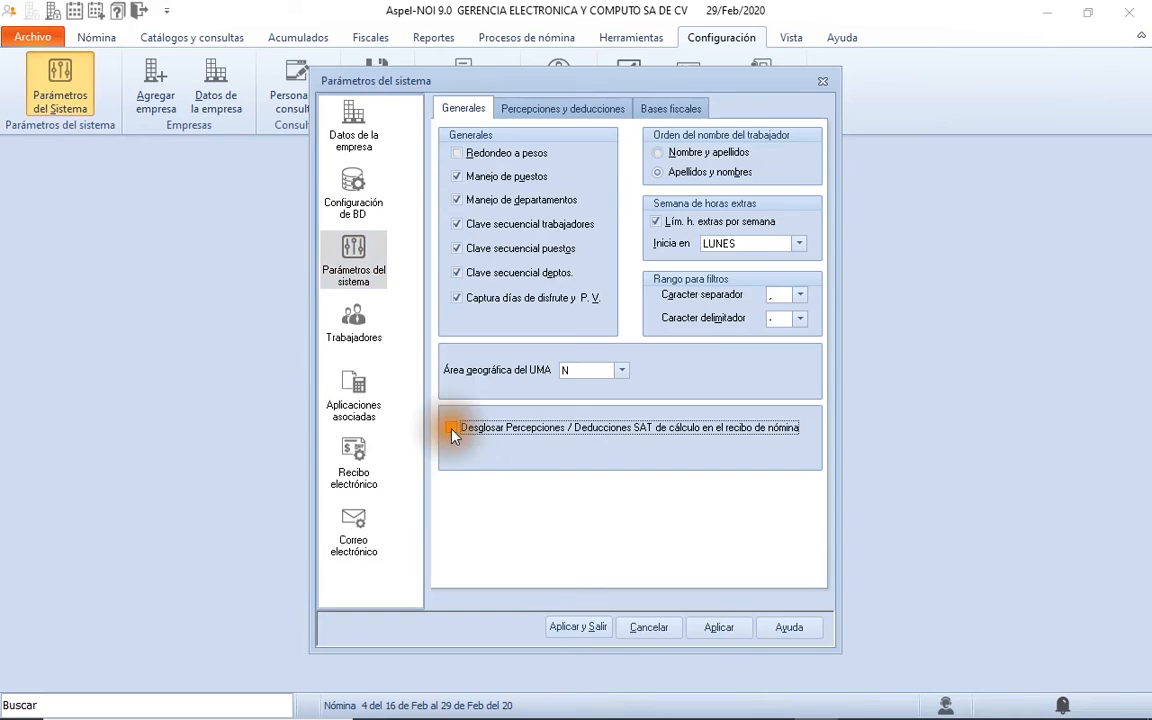
{"action": "left_click", "coordinate": [578, 627]}
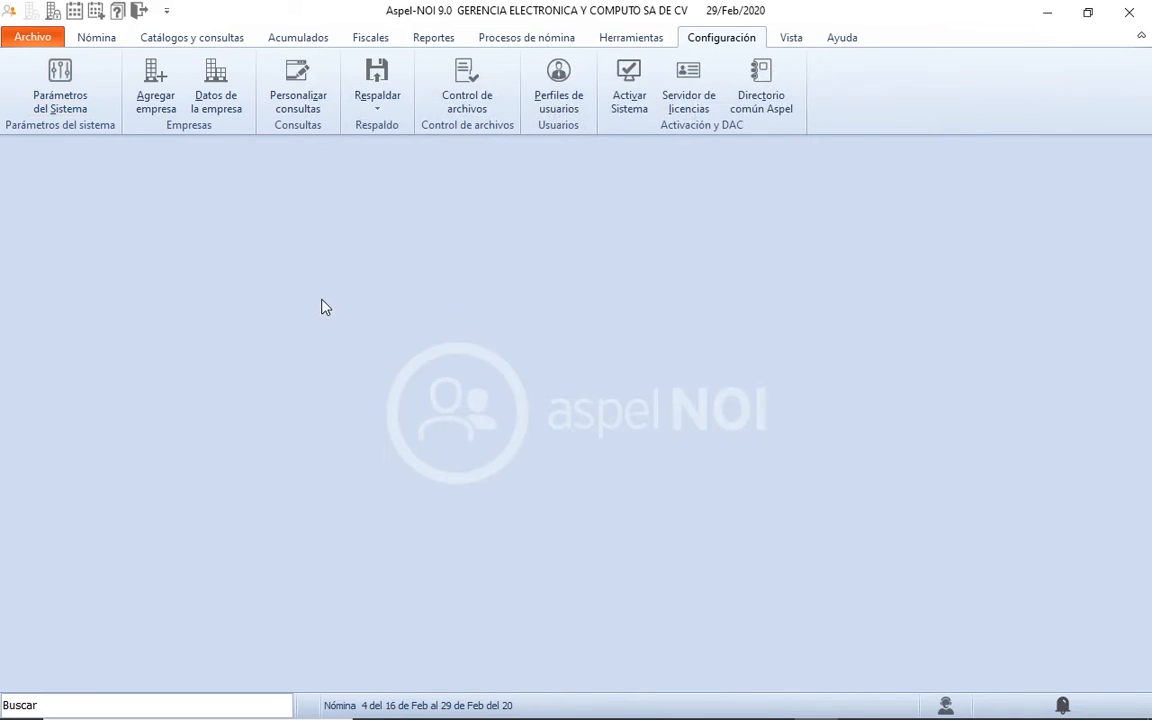
Step: Reopen the same worker's payroll receipt and review its itemised perceptions and deductions, including the AJUSTE SUBSIDIO PARA EL EMPLEO line
{"action": "left_click", "coordinate": [97, 38]}
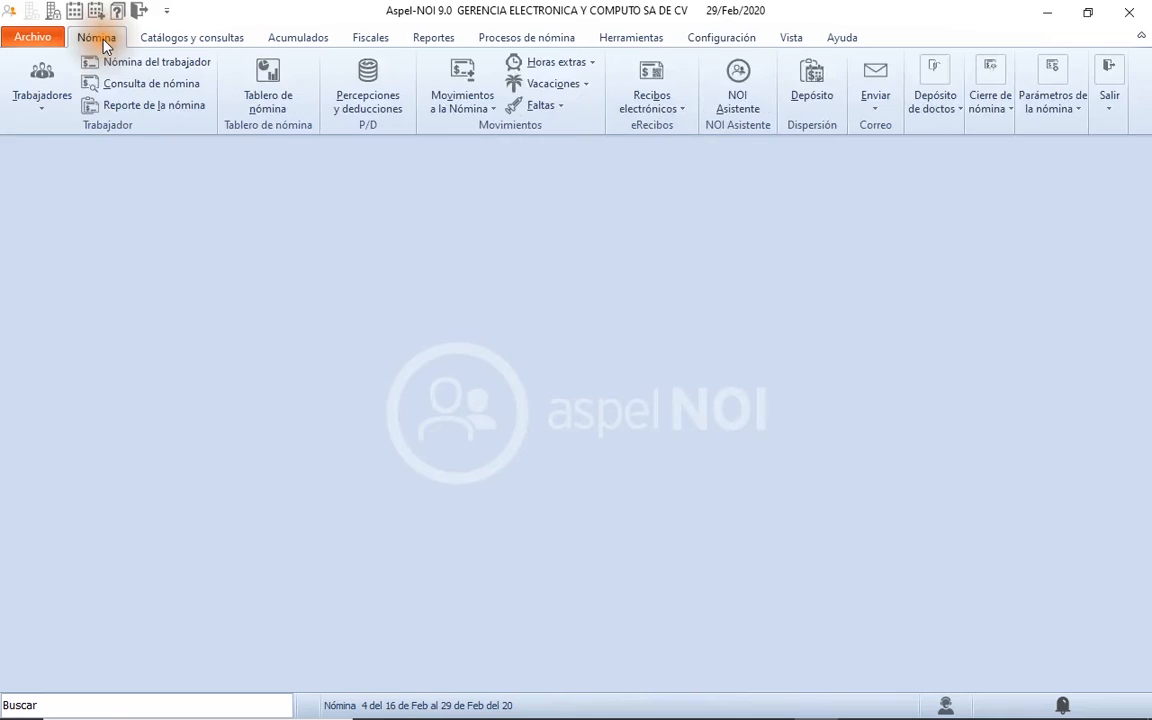
{"action": "left_click", "coordinate": [113, 66]}
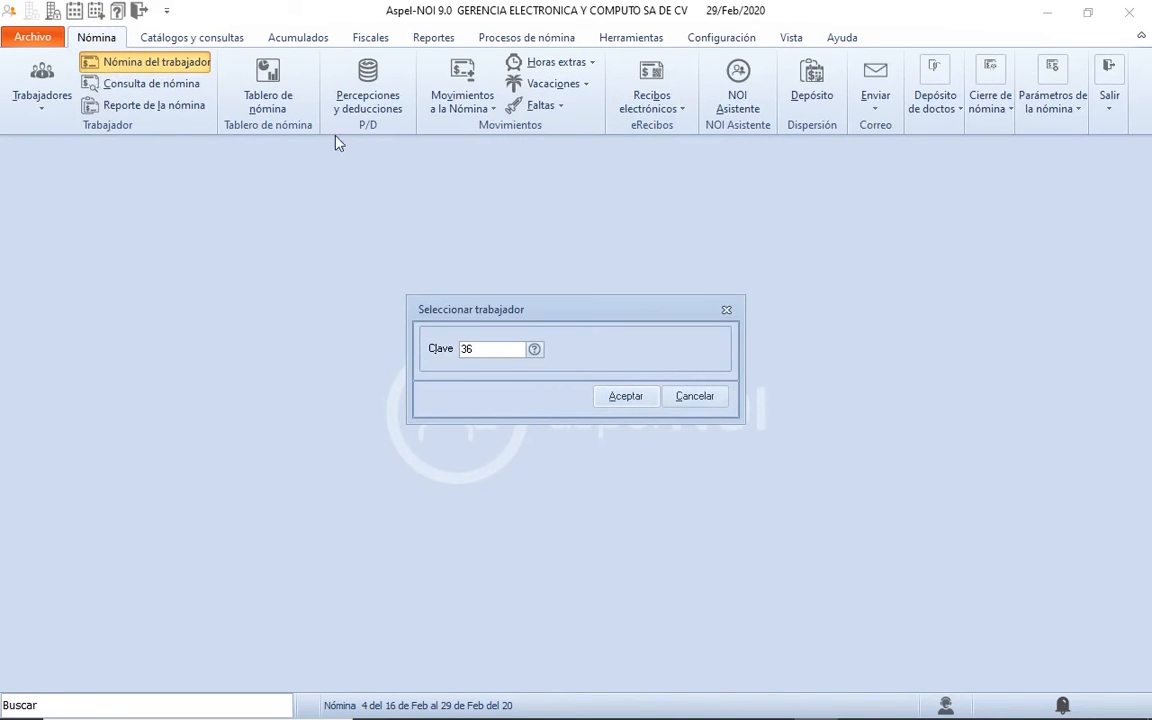
{"action": "left_click", "coordinate": [616, 397]}
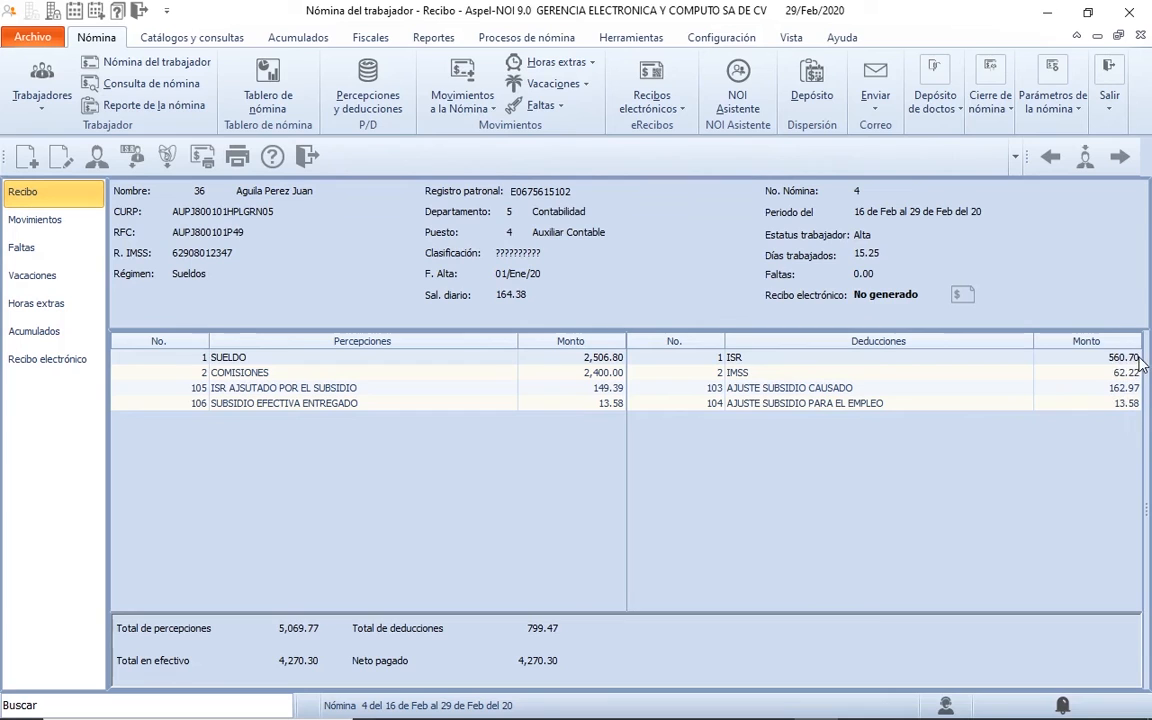
{"action": "left_click", "coordinate": [1113, 405]}
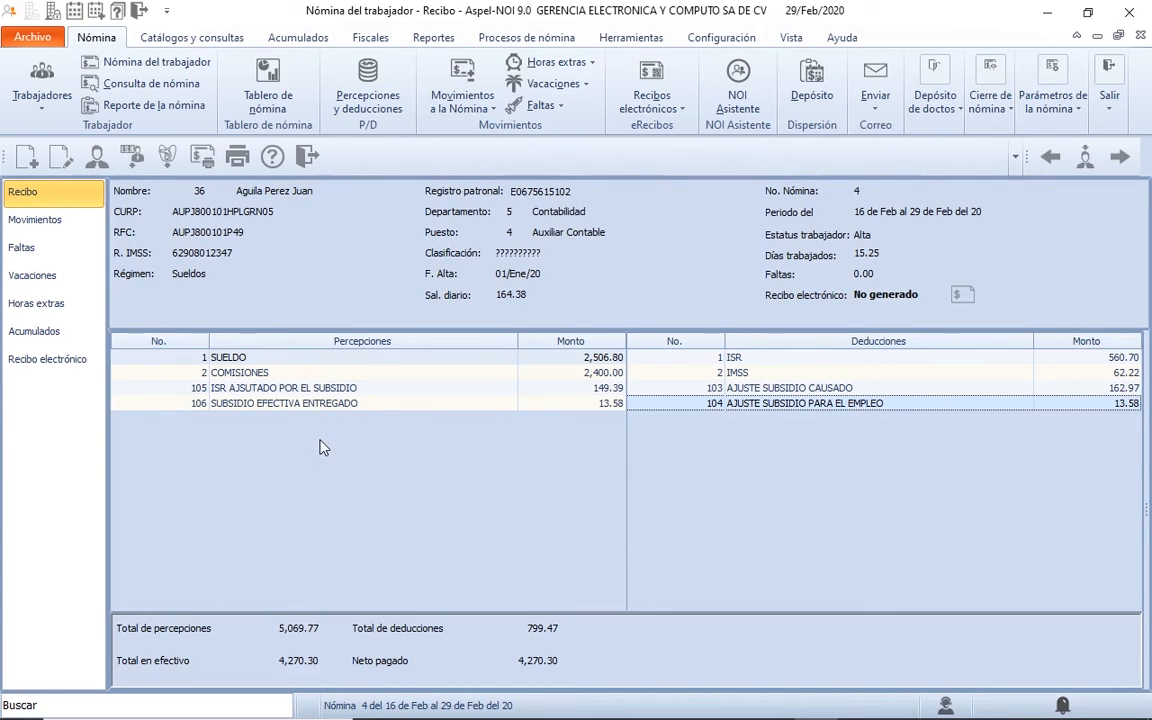
Step: Show the receipt's ISR calculation, read its Desglose de ISR report through to the payroll subsidy section, and close the report
{"action": "left_click", "coordinate": [133, 157]}
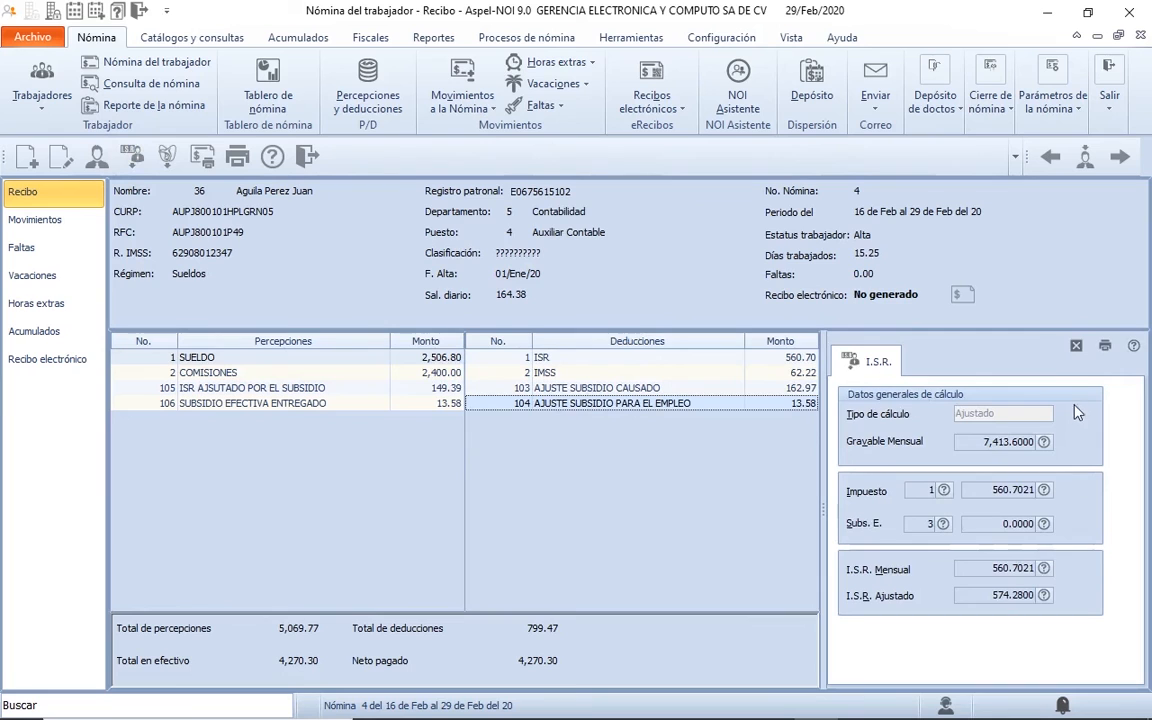
{"action": "left_click", "coordinate": [1105, 348]}
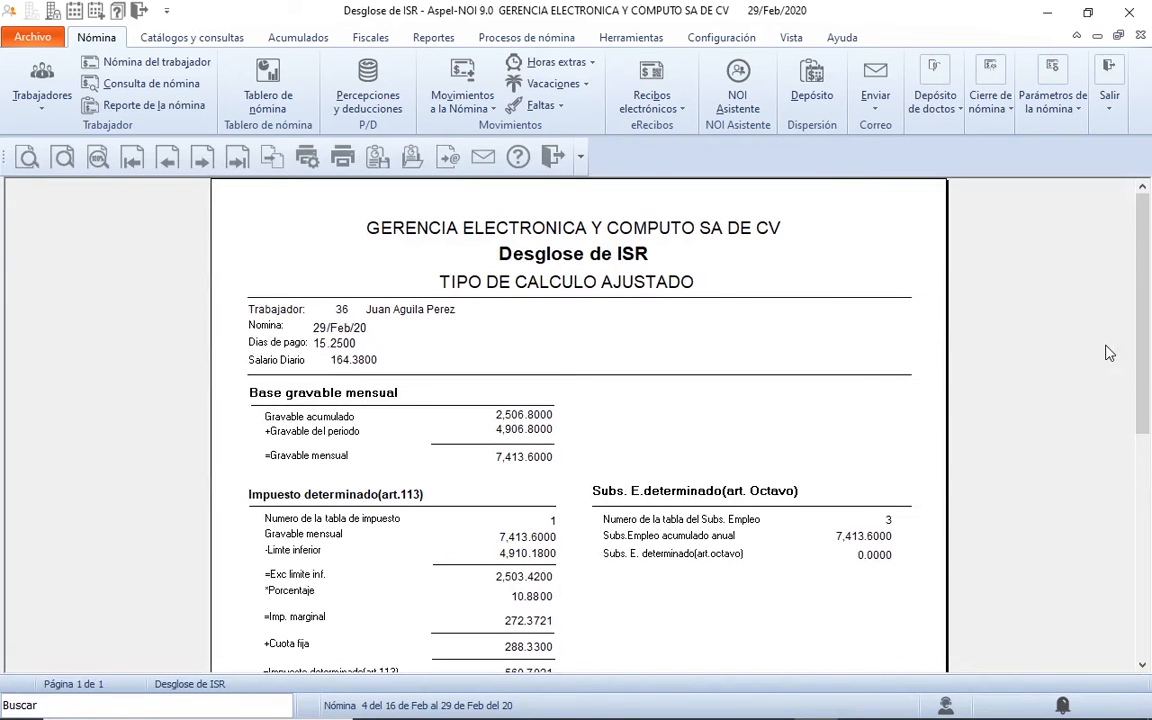
{"action": "left_click_drag", "start_coordinate": [1143, 666], "coordinate": [1143, 666]}
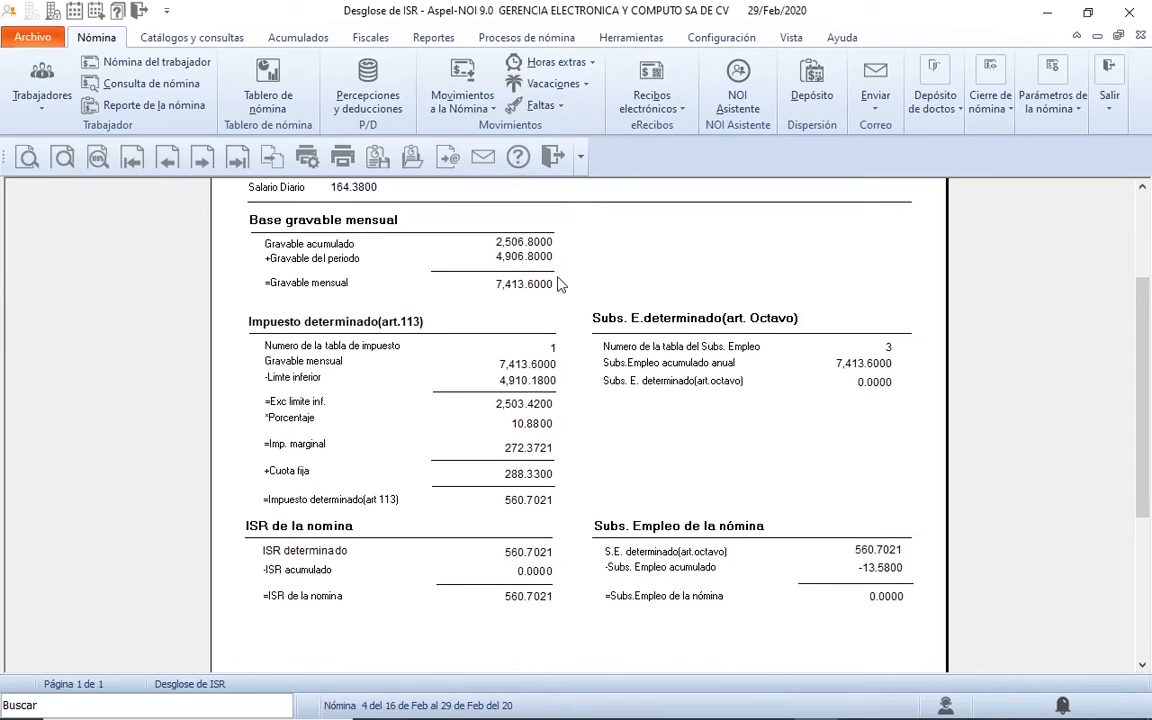
{"action": "left_click", "coordinate": [552, 158]}
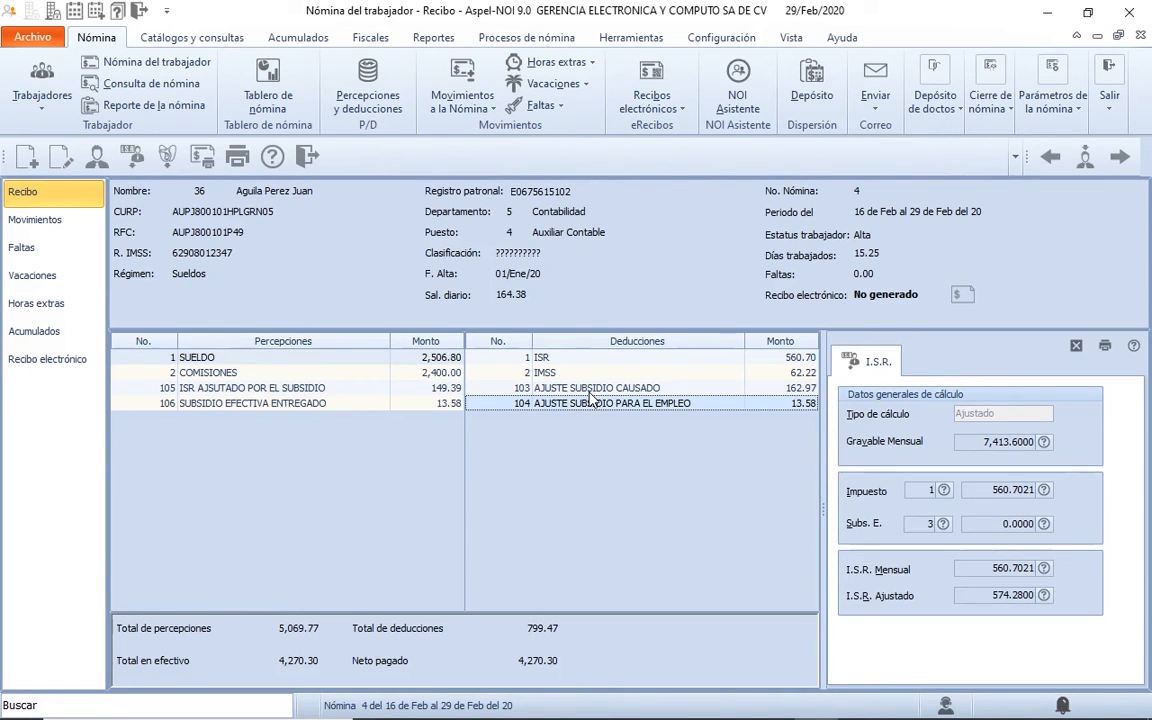
Step: Hide the ISR calculation, close the receipt, and advance the presentation to the slide with the payroll receipt XML
{"action": "left_click", "coordinate": [821, 504]}
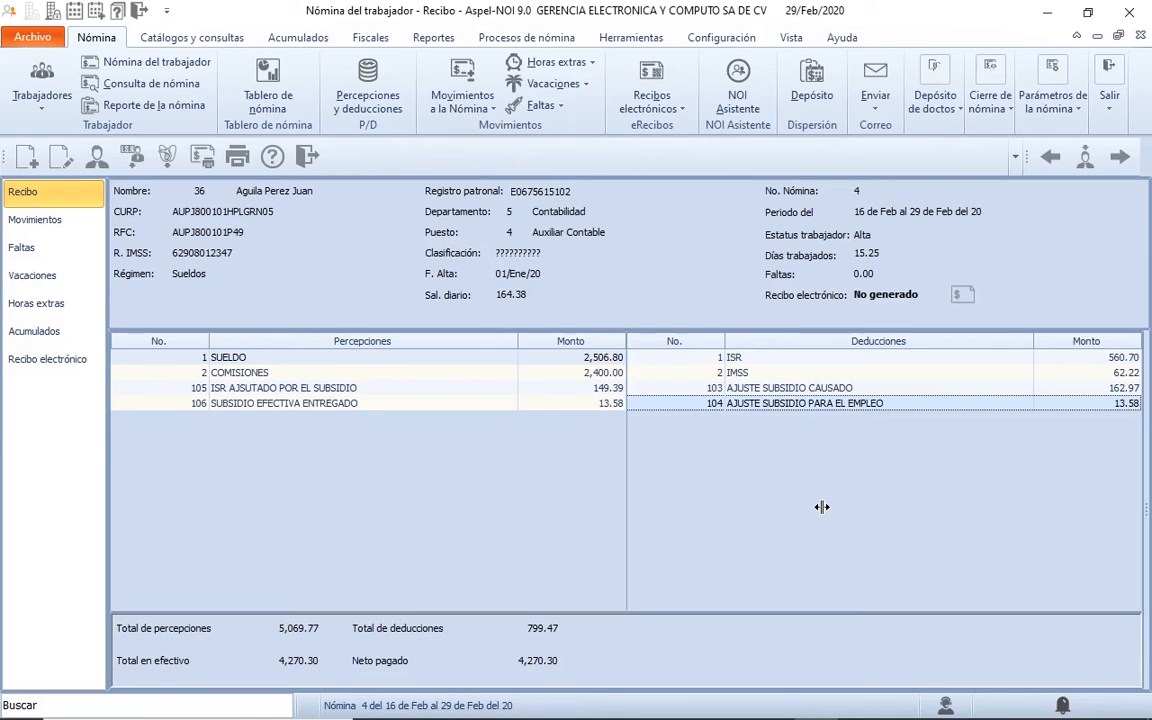
{"action": "left_click", "coordinate": [307, 160]}
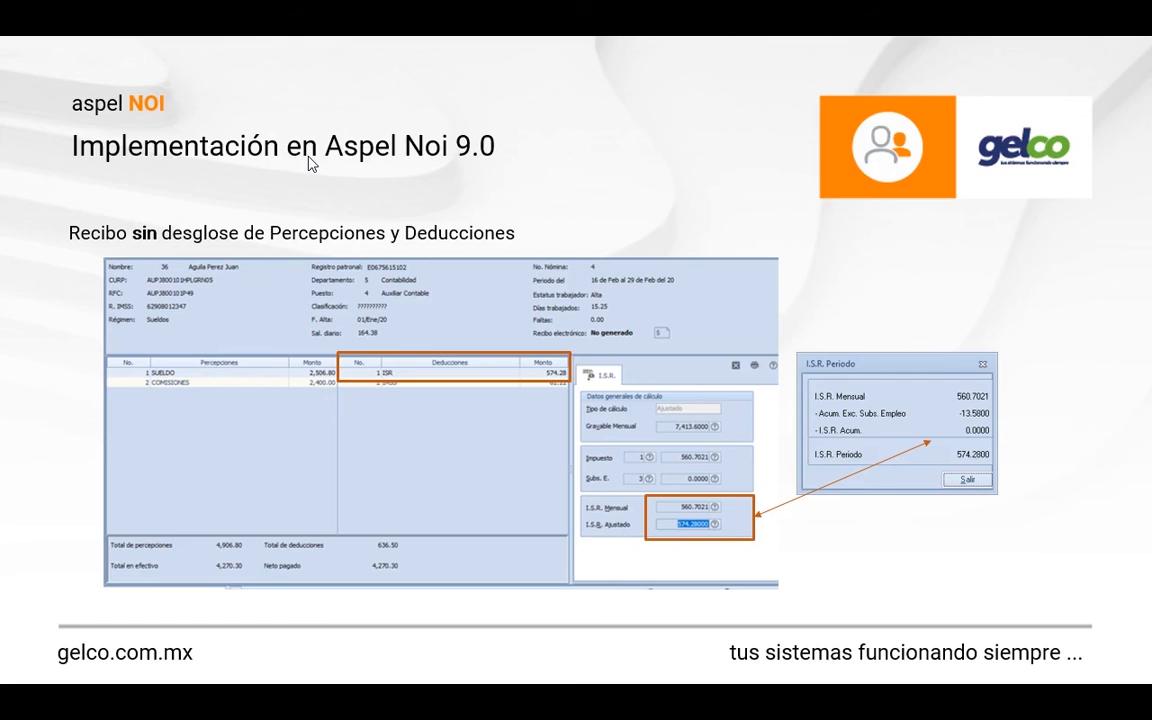
{"action": "key", "text": "Right"}
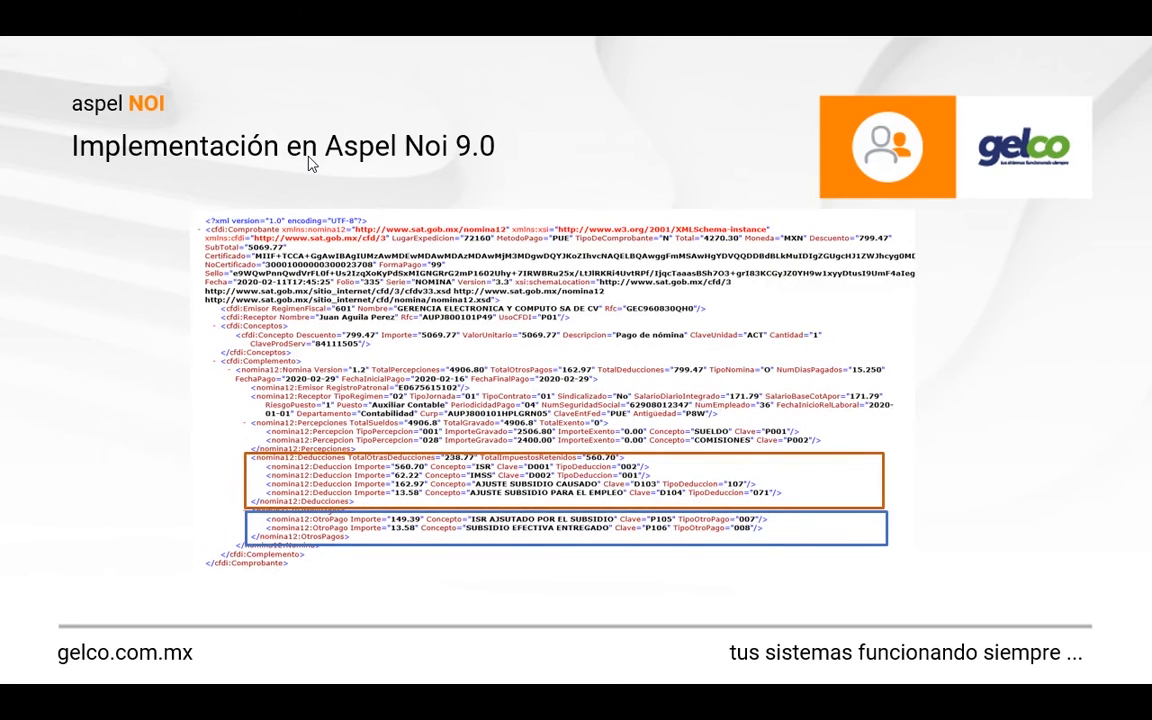
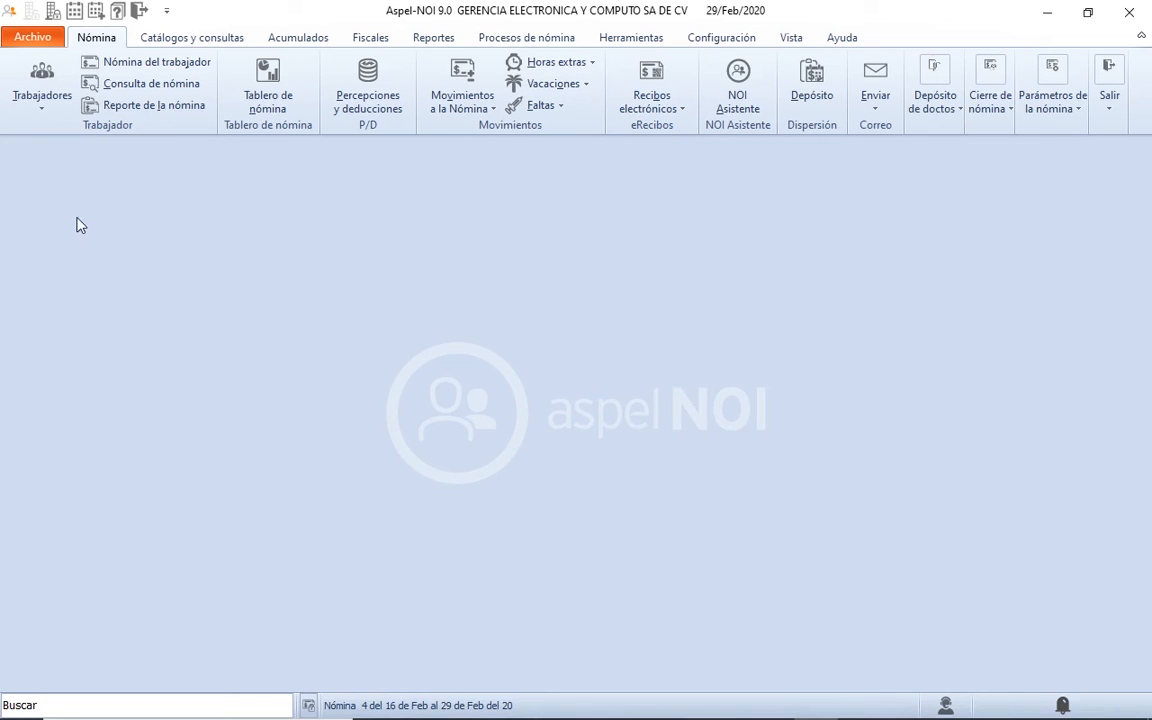
Step: Return to Aspel-NOI and open the 15/02/2020 payroll from the period administrator
{"action": "left_click", "coordinate": [75, 12]}
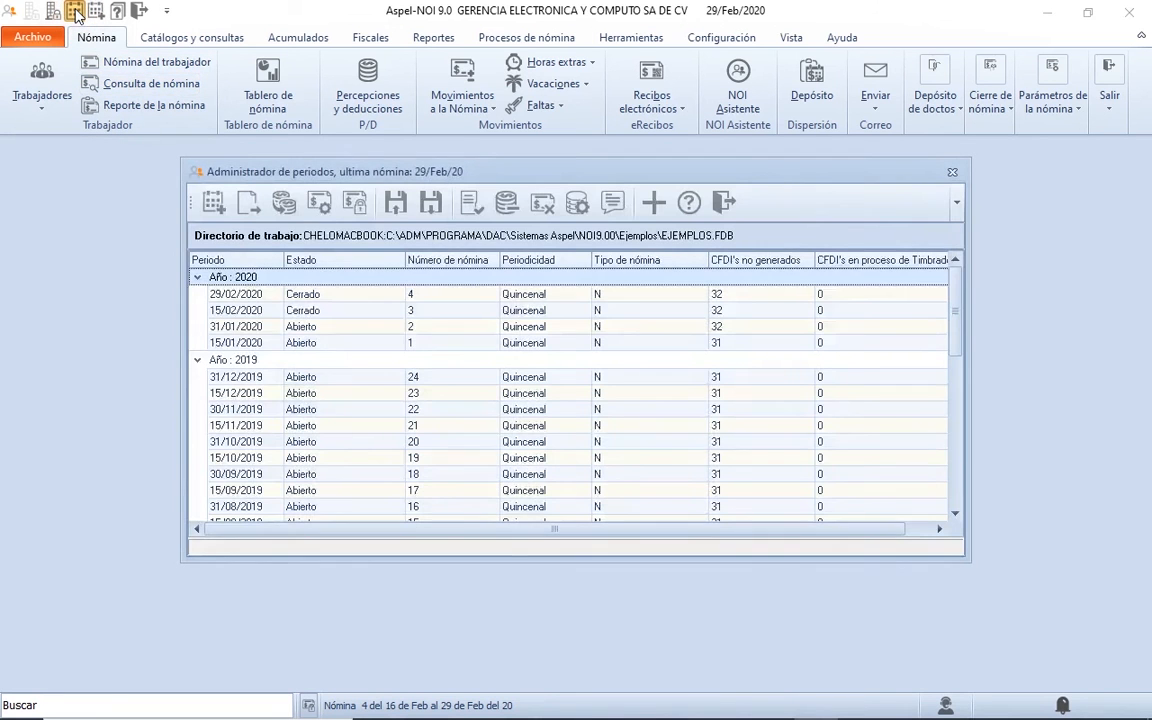
{"action": "left_click", "coordinate": [258, 312]}
{"action": "double_click", "coordinate": [258, 312]}
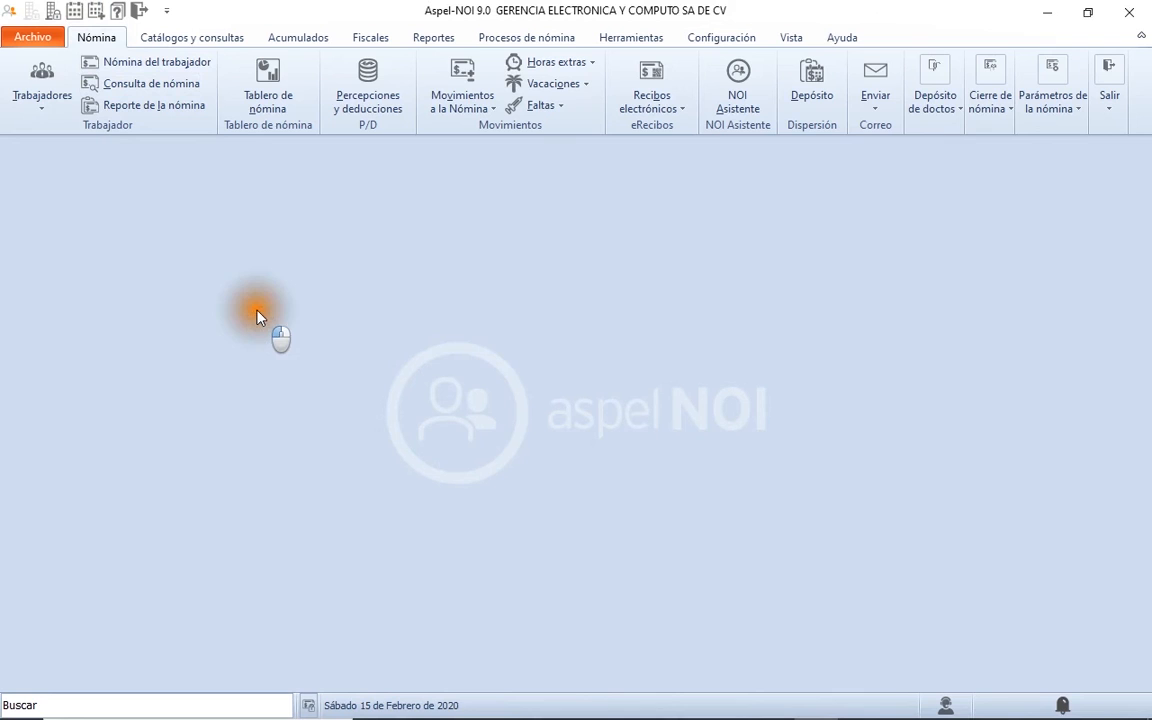
Step: Set the employment subsidy calculation to Sin devolución in the payroll parameters and authorise the change with the administrator password
{"action": "left_click", "coordinate": [1058, 110]}
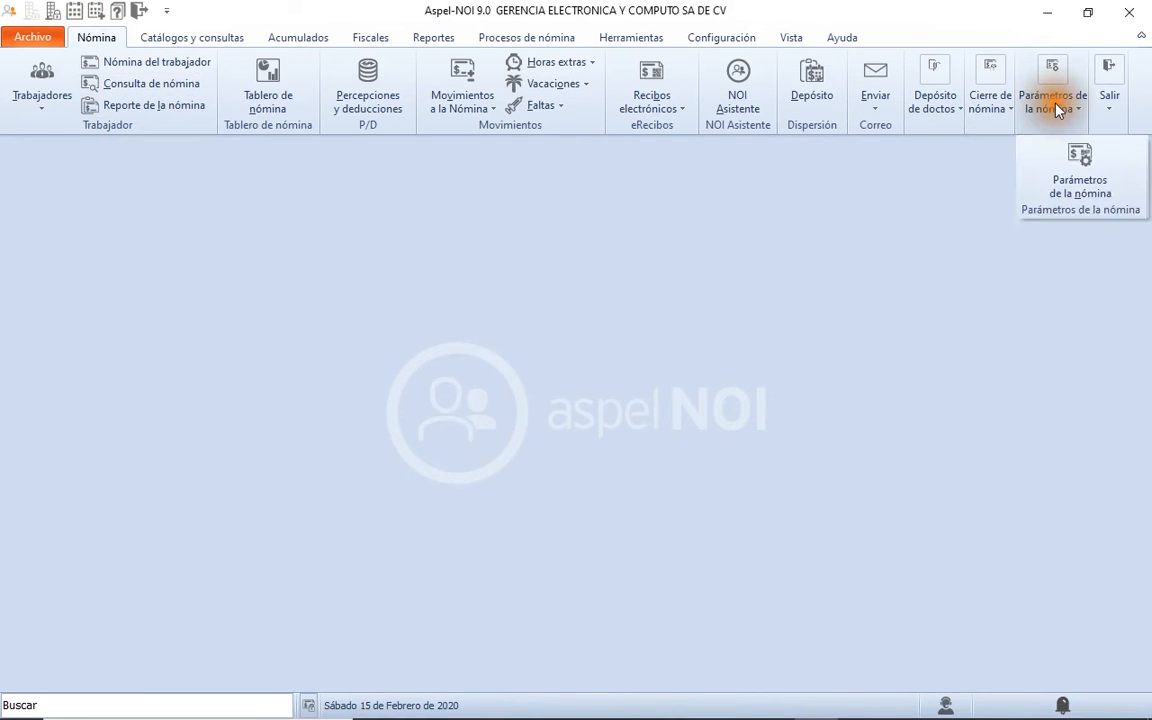
{"action": "left_click", "coordinate": [1073, 168]}
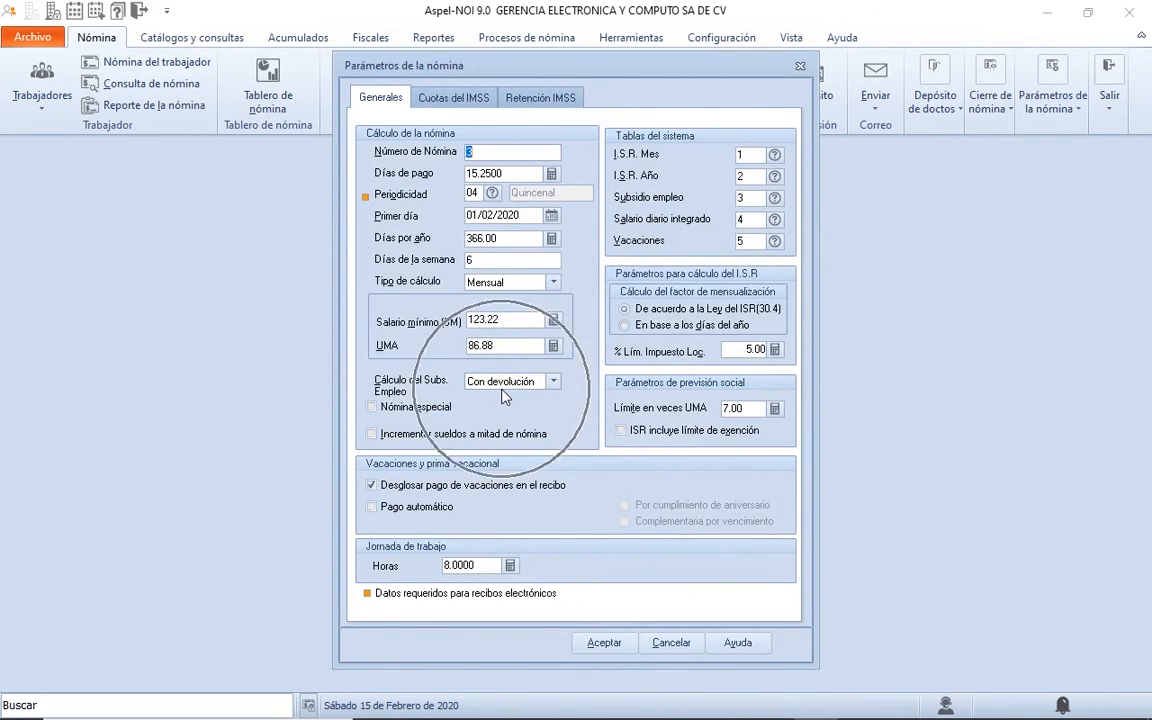
{"action": "left_click", "coordinate": [553, 381]}
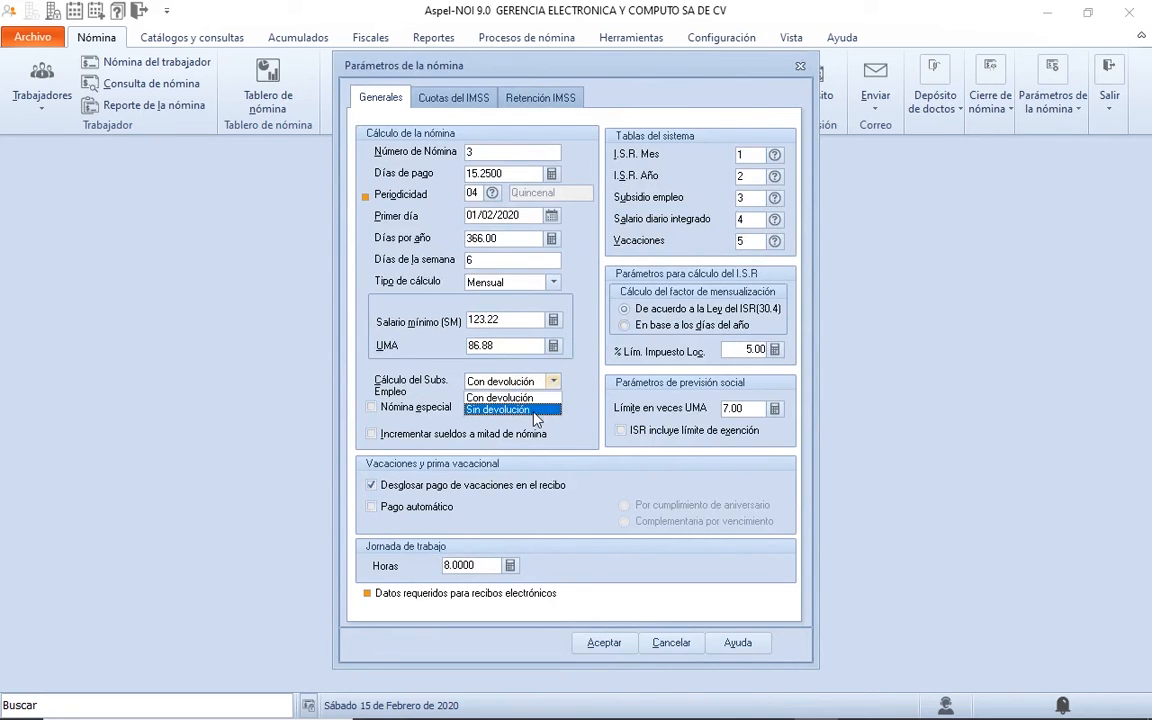
{"action": "left_click", "coordinate": [533, 410]}
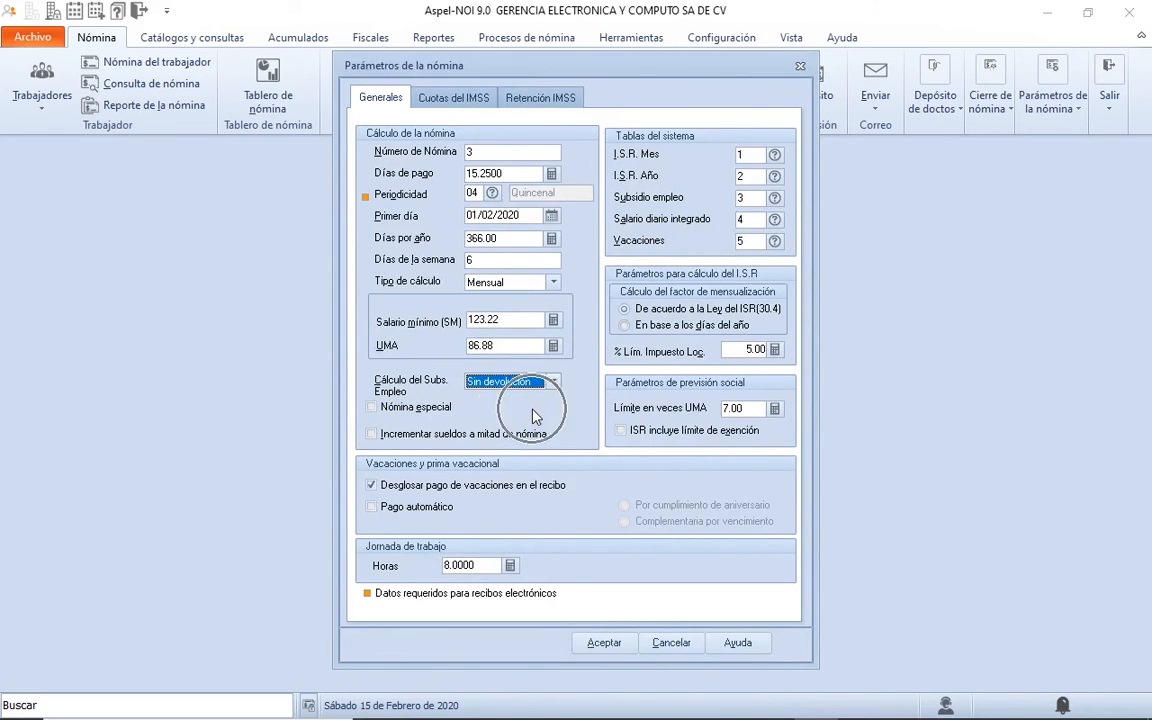
{"action": "left_click", "coordinate": [611, 646]}
{"action": "type", "text": "*****"}
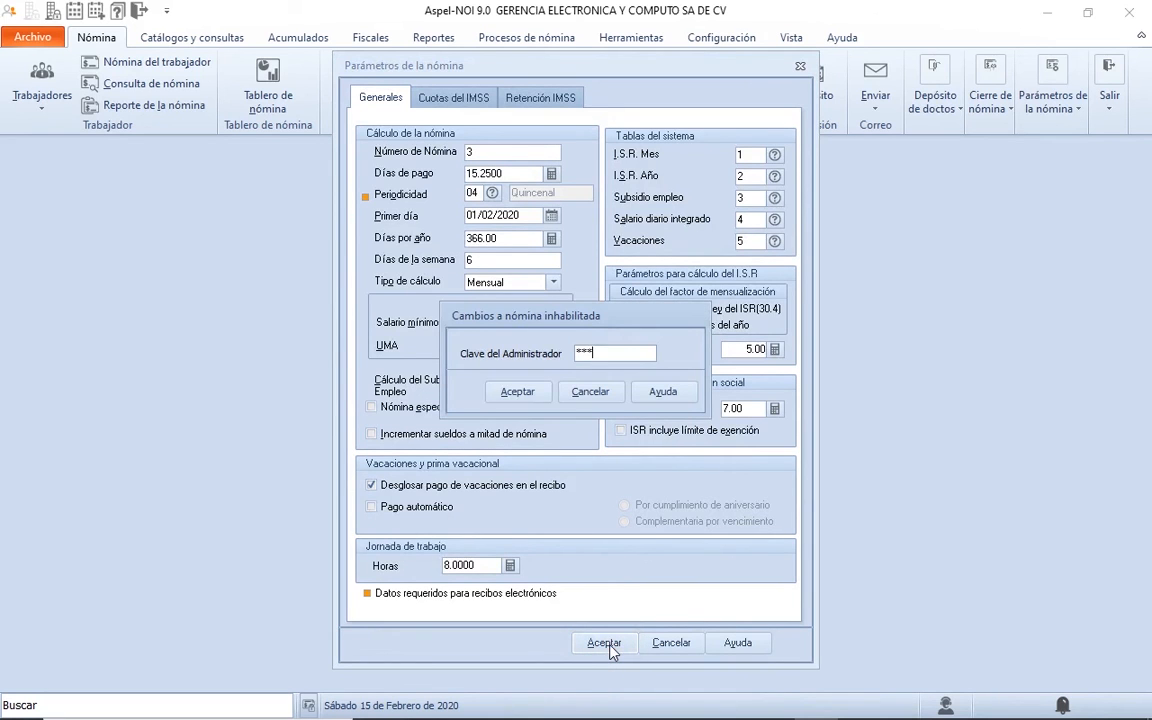
{"action": "key", "text": "Return"}
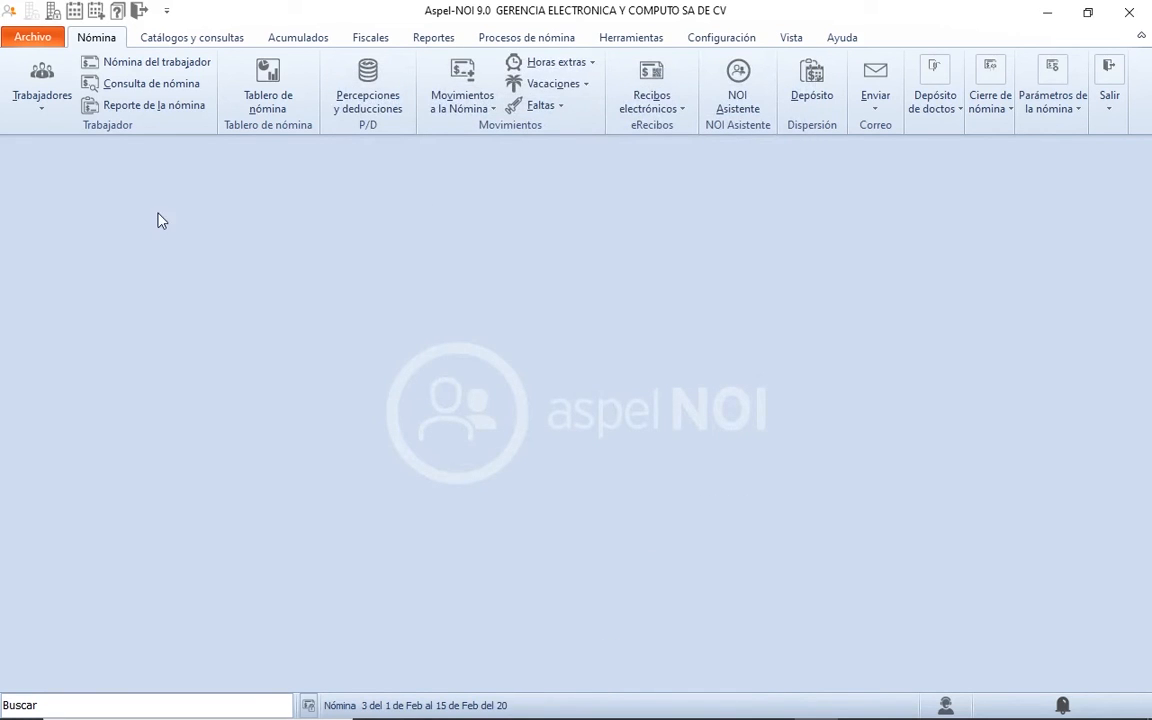
Step: Open the same worker's receipt for the first February payroll, review its perceptions and deductions, and close it
{"action": "left_click", "coordinate": [146, 58]}
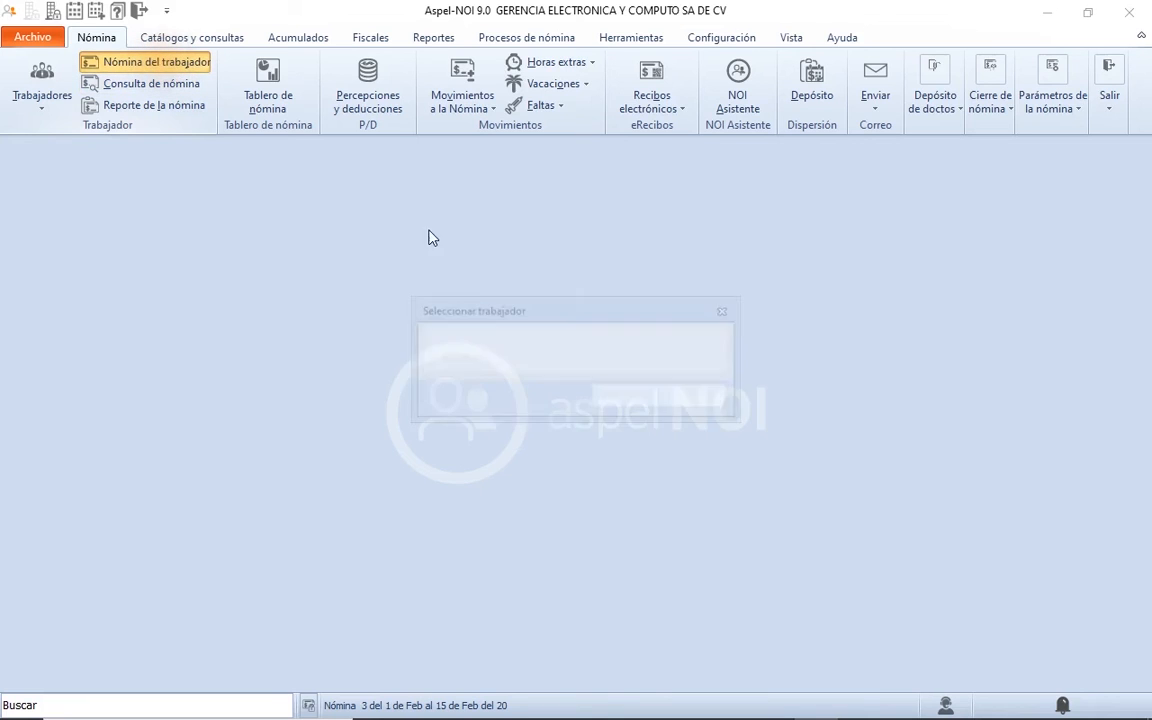
{"action": "type", "text": "36"}
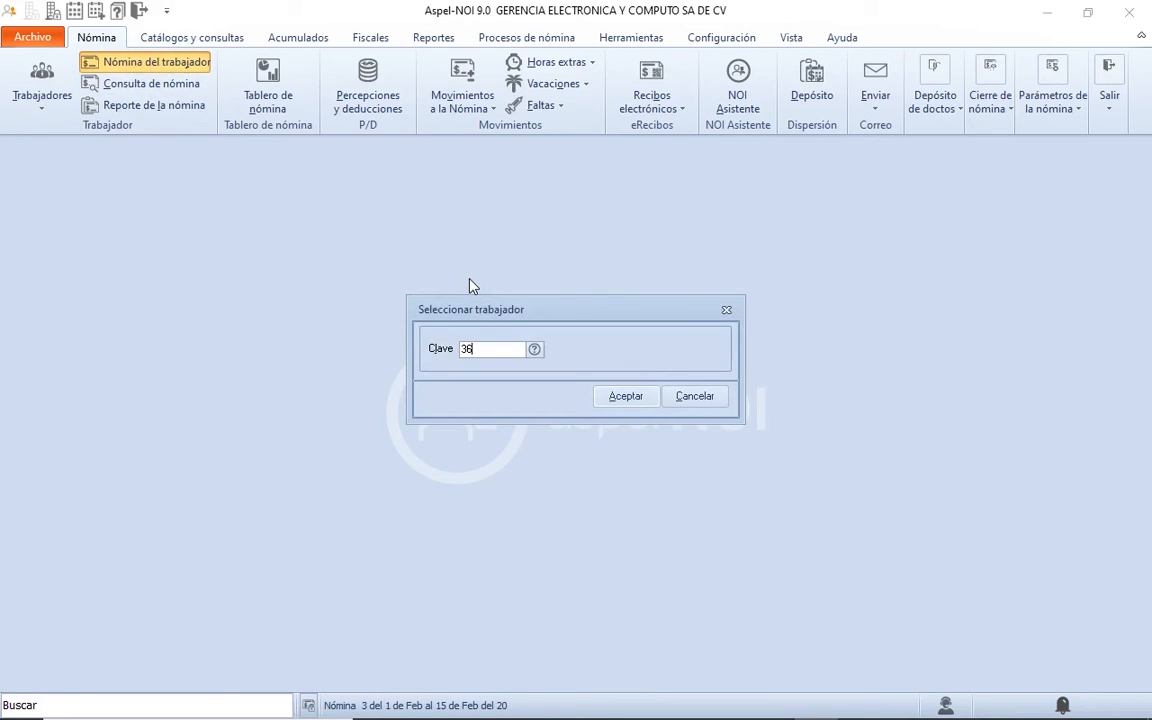
{"action": "left_click", "coordinate": [626, 396]}
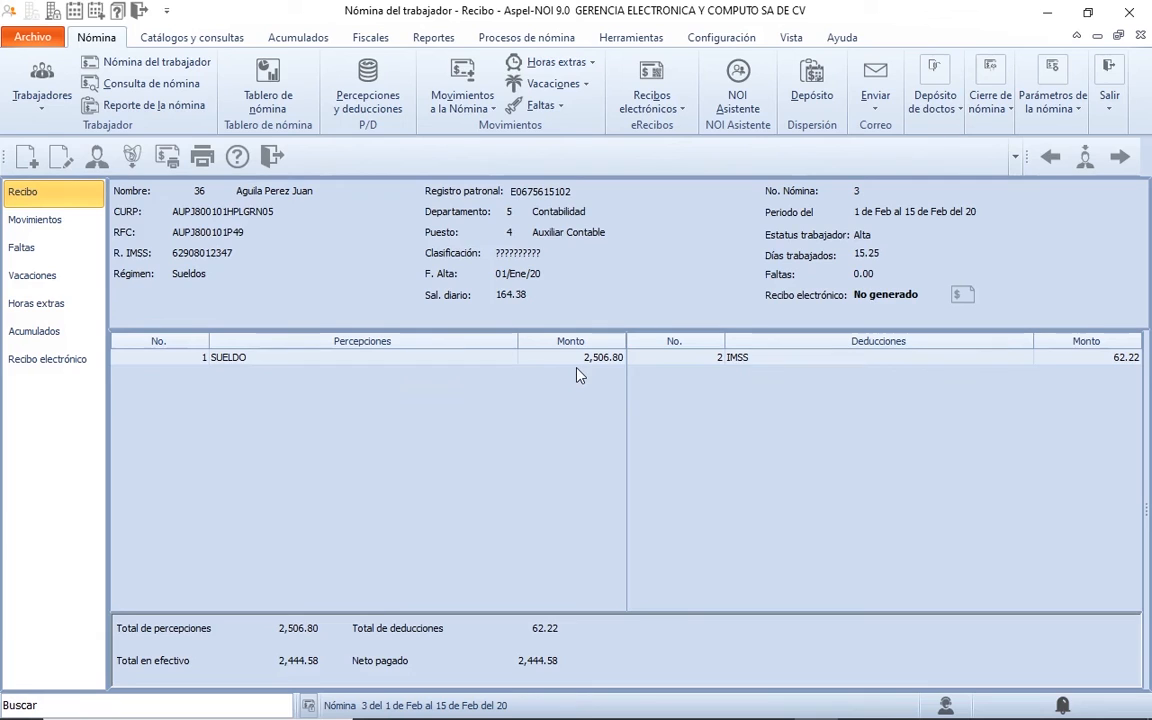
{"action": "left_click", "coordinate": [271, 155]}
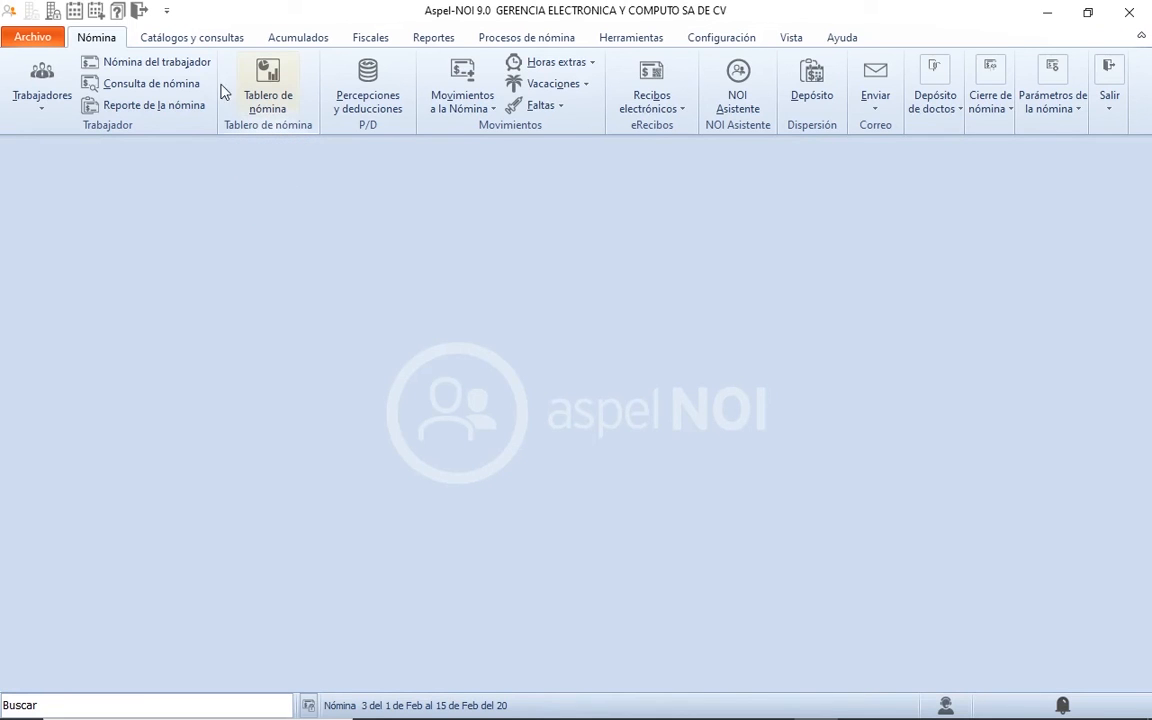
Step: Start the Traspaso de acumulados process from the period administrator, accept its notice, and authorise it with the administrator password
{"action": "left_click", "coordinate": [75, 10]}
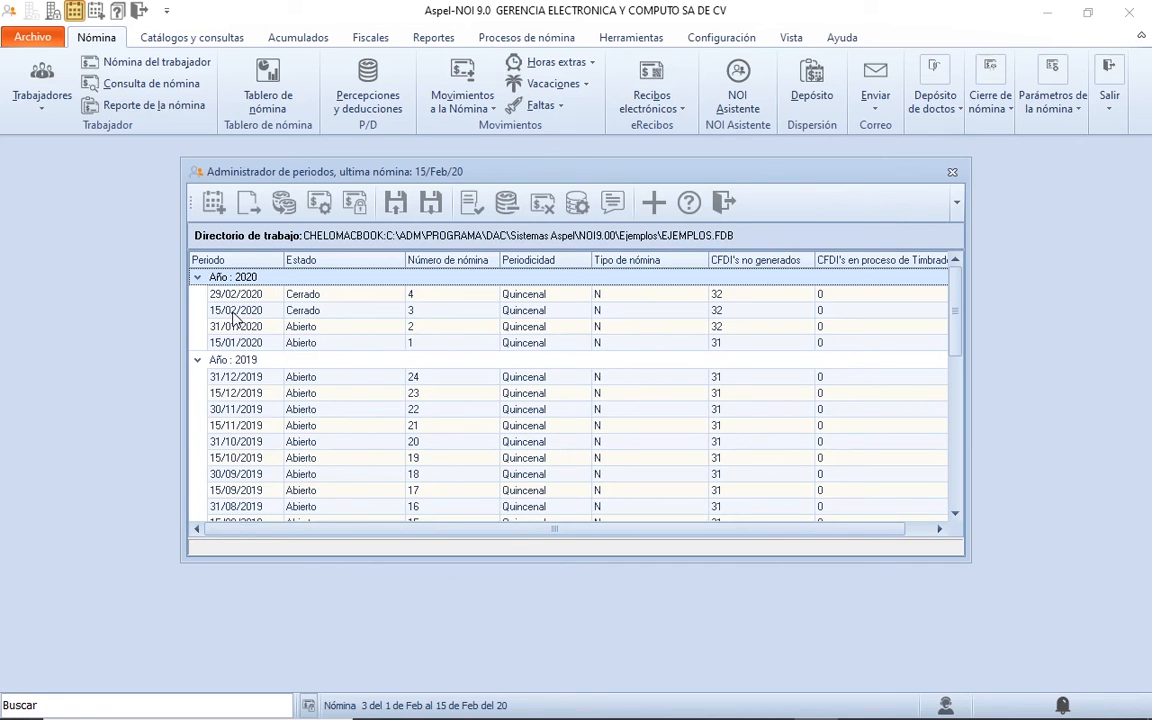
{"action": "left_click", "coordinate": [284, 205]}
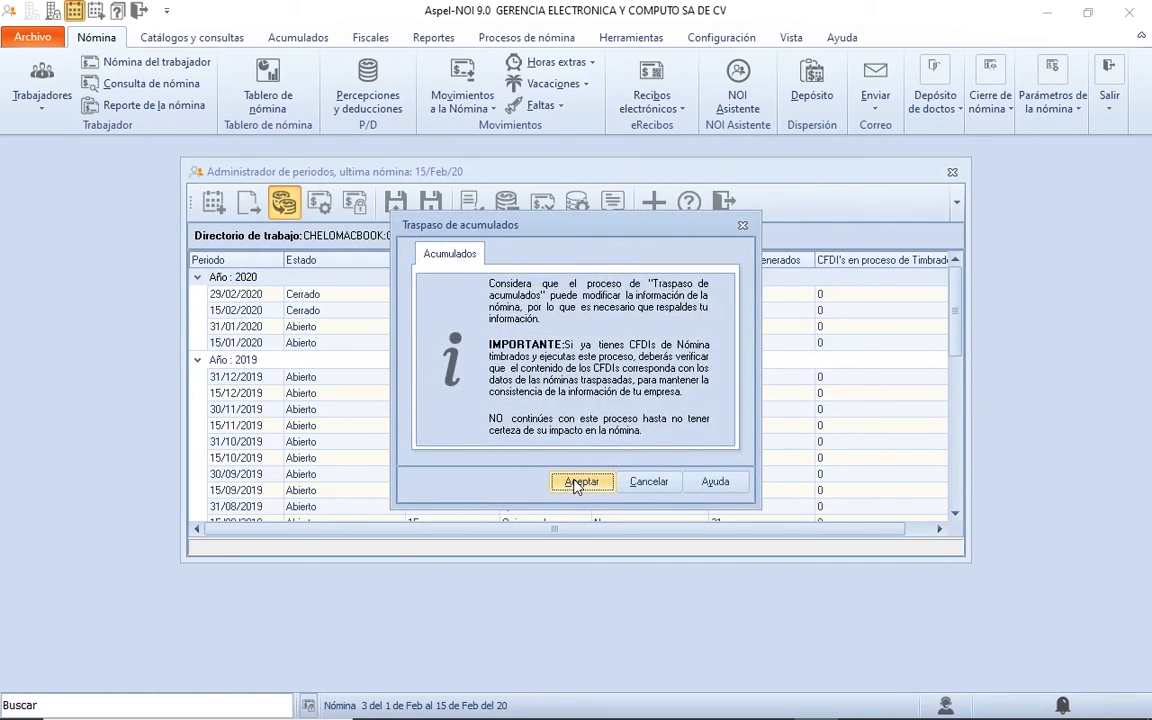
{"action": "left_click", "coordinate": [580, 482]}
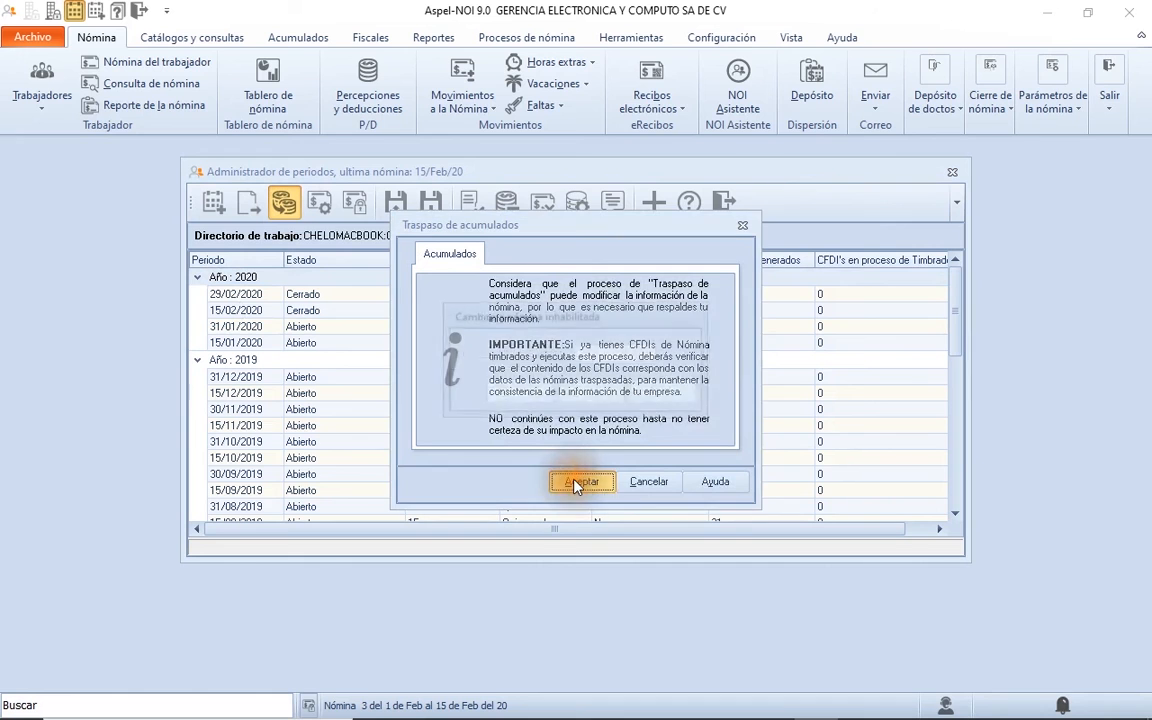
{"action": "type", "text": "******"}
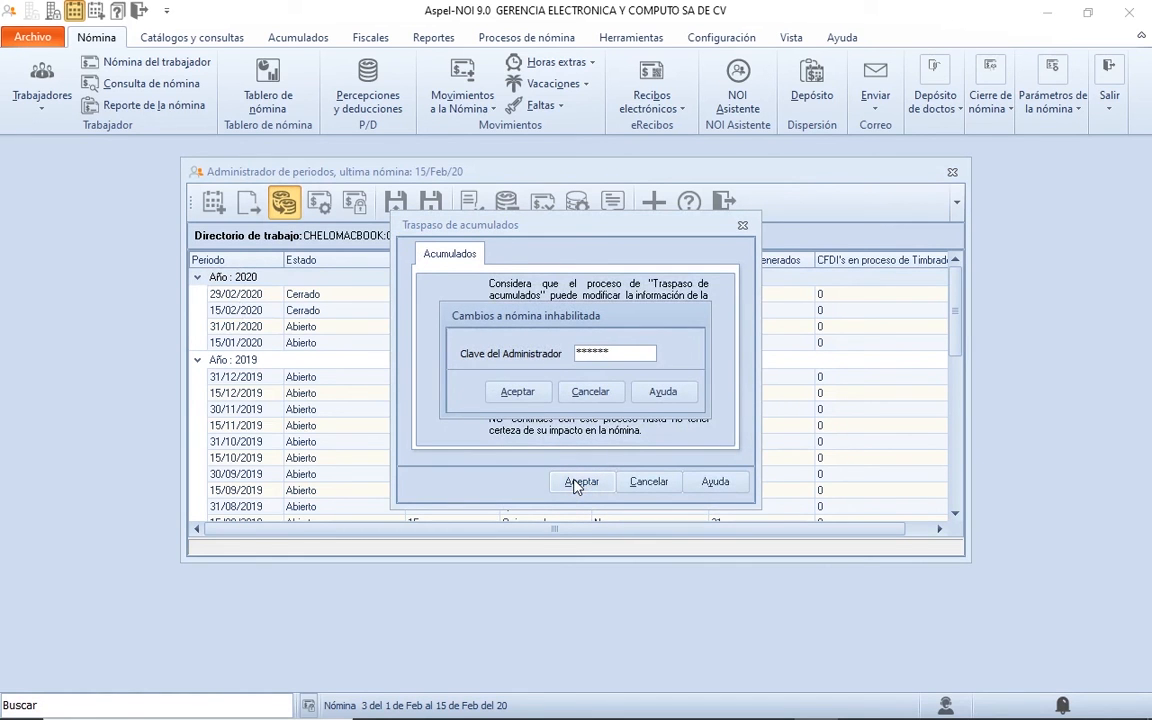
{"action": "left_click", "coordinate": [526, 390]}
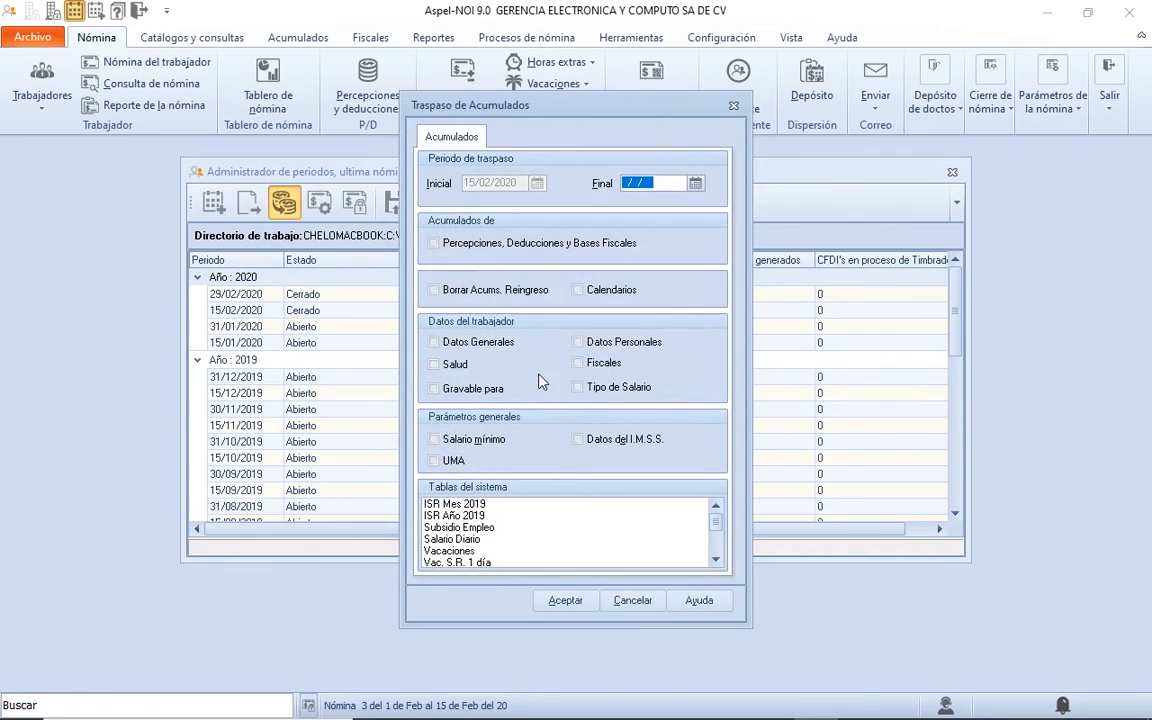
Step: Transfer the accumulated Percepciones, Deducciones y Bases Fiscales through 29/02/2020, authorising the temporary opening of closed payrolls with the administrator password
{"action": "type", "text": "29/02/2020"}
{"action": "left_click", "coordinate": [434, 244]}
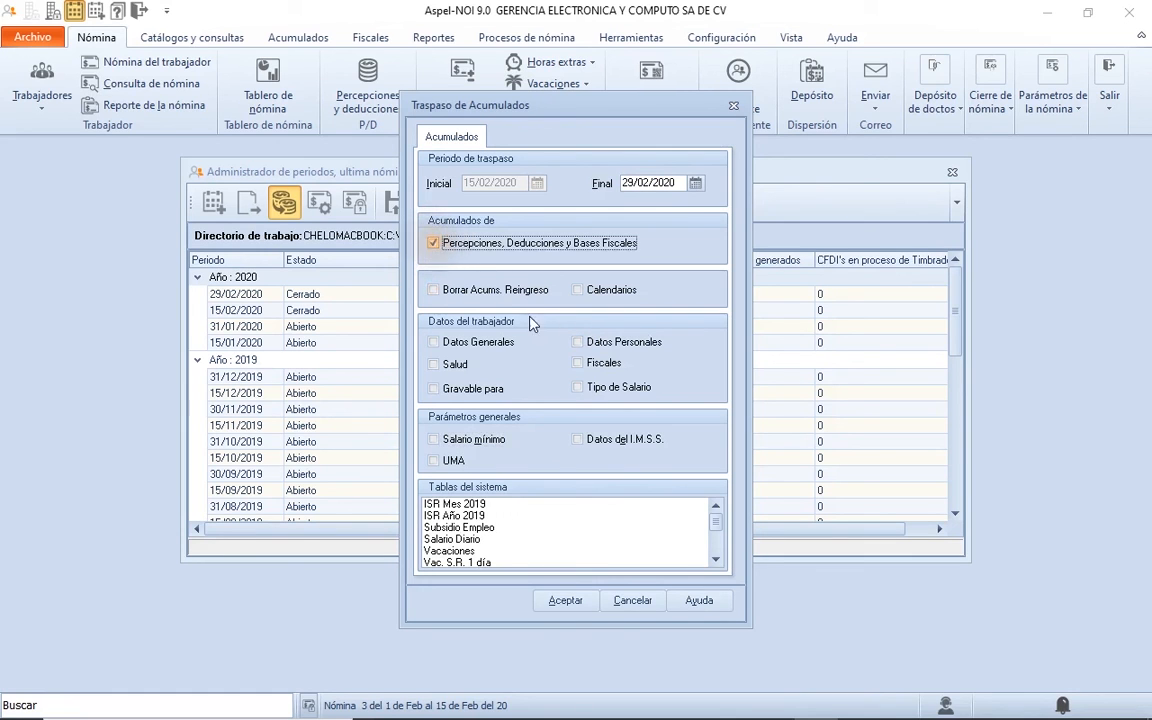
{"action": "left_click", "coordinate": [565, 604]}
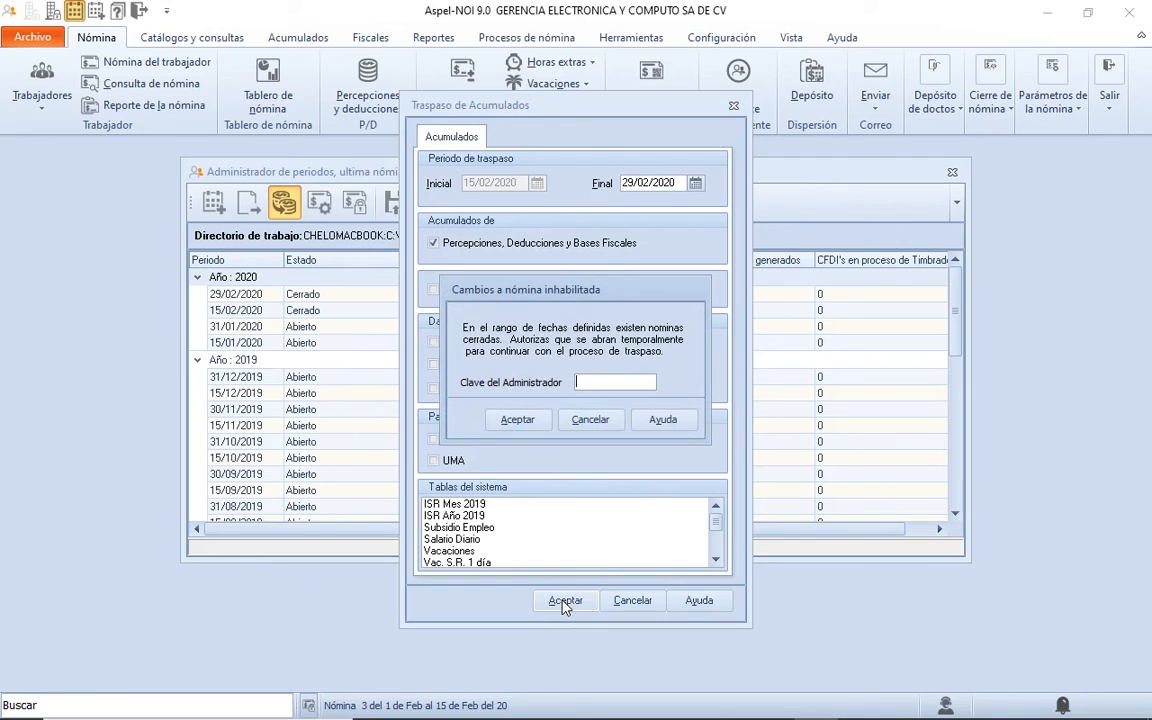
{"action": "type", "text": "*******"}
{"action": "key", "text": "Return"}
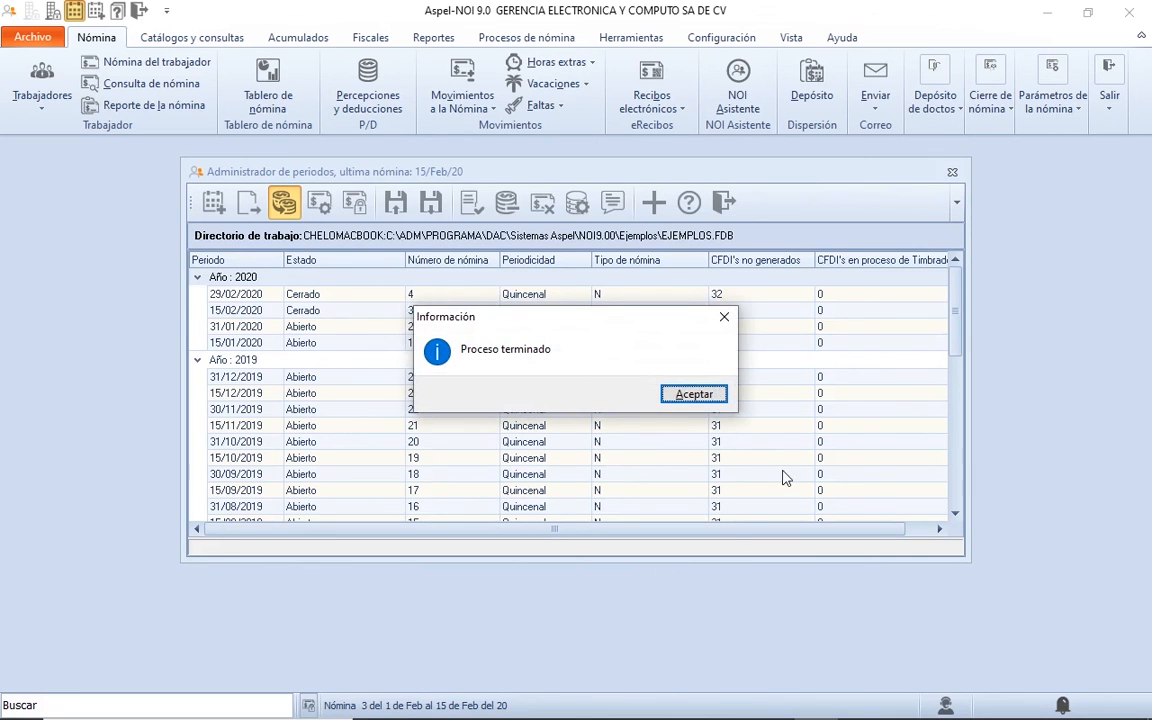
{"action": "left_click", "coordinate": [702, 399]}
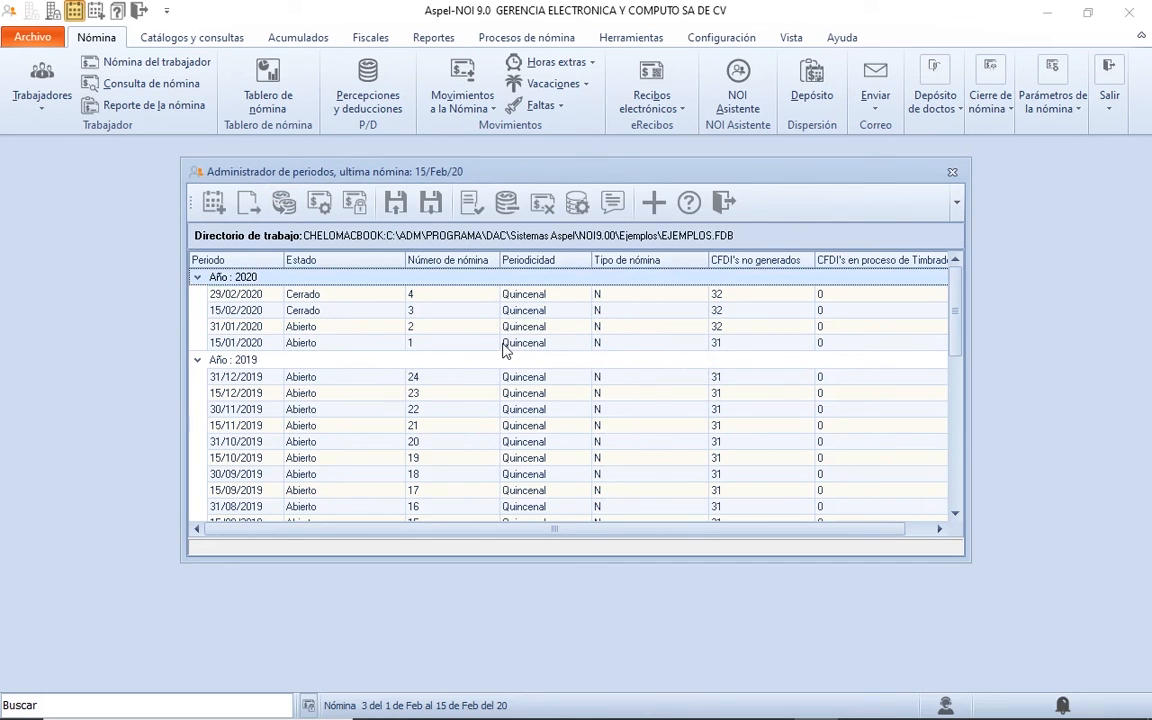
Step: Open the 29/02/2020 payroll and accept its general payroll parameters, authorising with the administrator password
{"action": "double_click", "coordinate": [288, 296]}
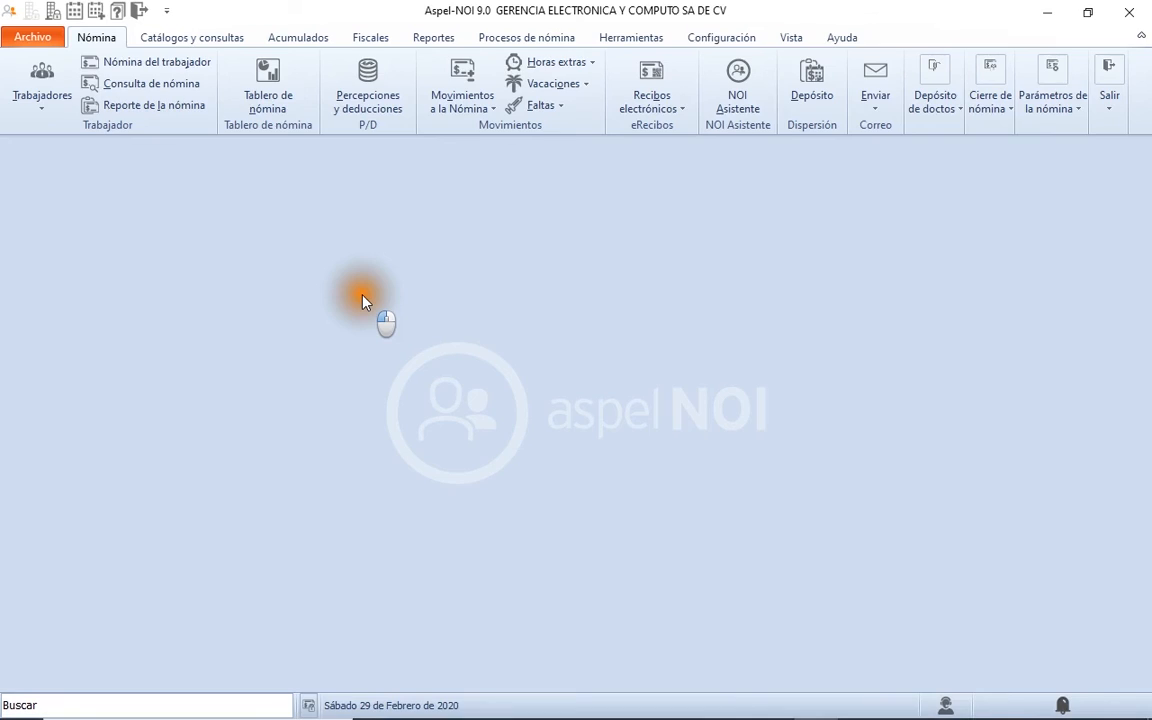
{"action": "left_click", "coordinate": [1055, 108]}
{"action": "left_click", "coordinate": [1074, 172]}
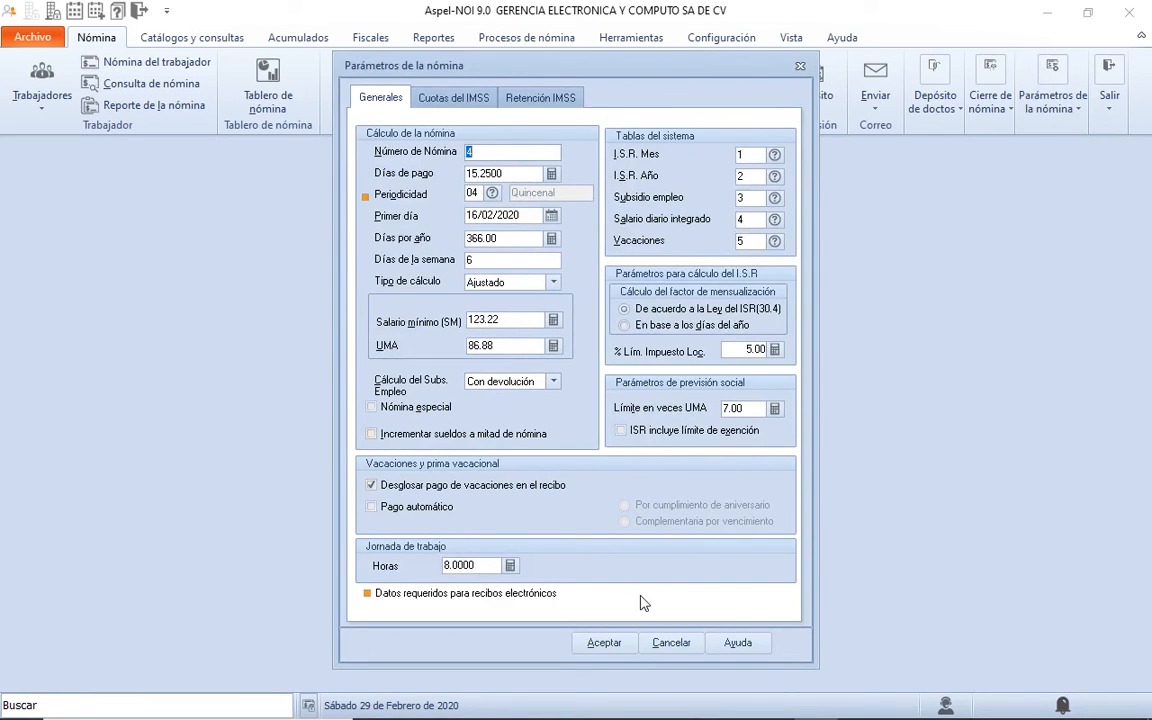
{"action": "left_click", "coordinate": [604, 643]}
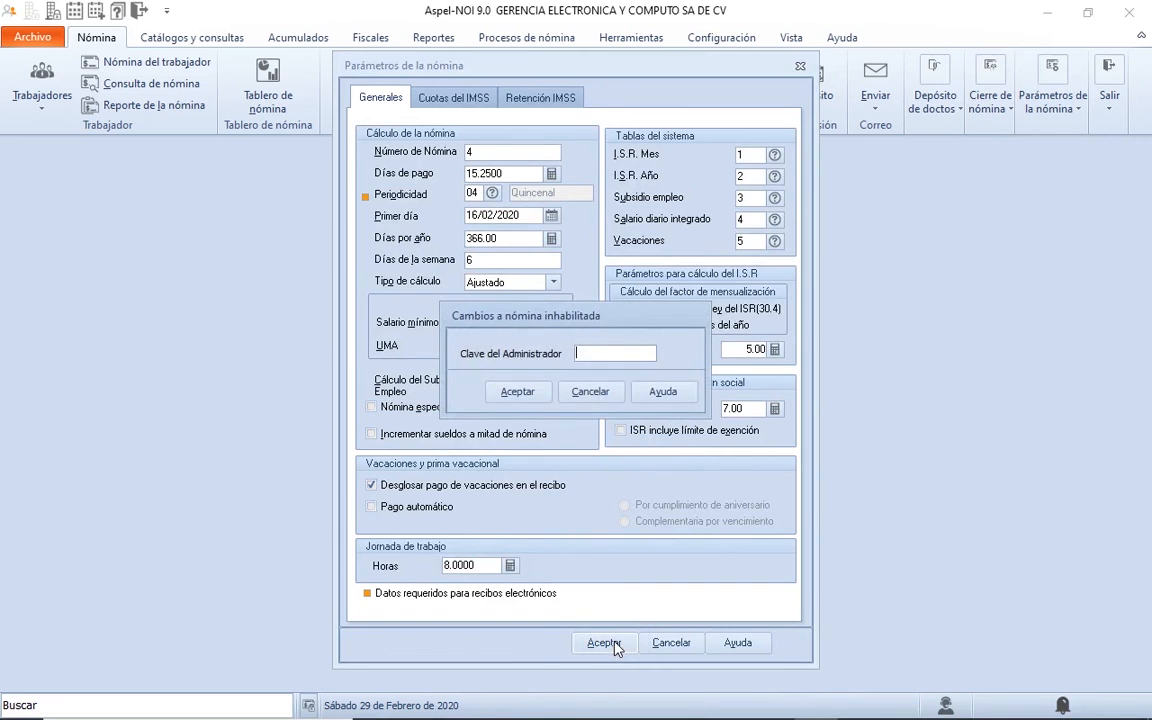
{"action": "type", "text": "*****"}
{"action": "key", "text": "Return"}
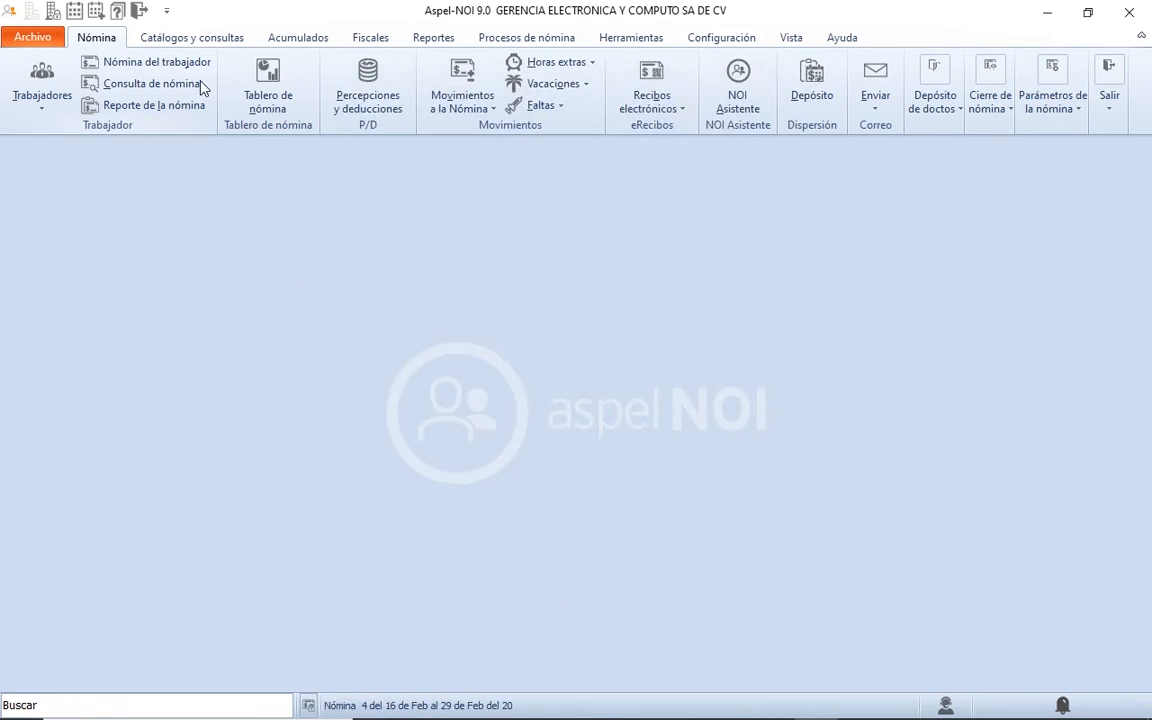
Step: Open the payroll receipt of the worker with key 36 for the second February payroll and select its ISR deduction
{"action": "left_click", "coordinate": [176, 66]}
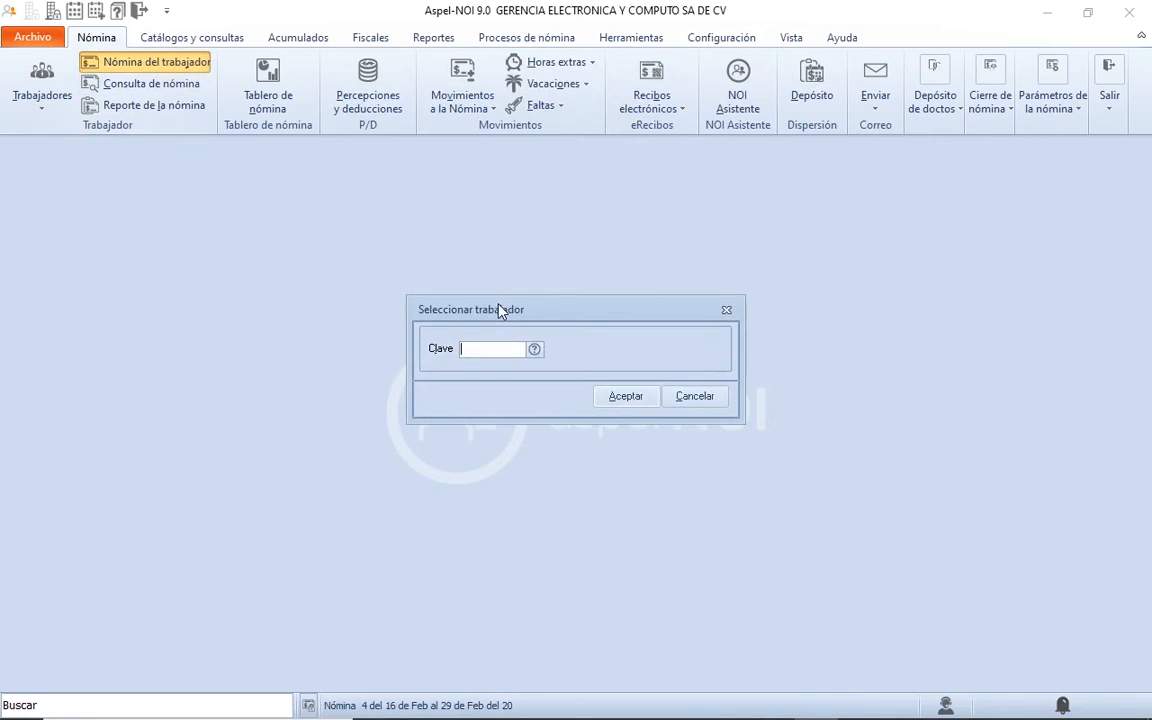
{"action": "type", "text": "36"}
{"action": "left_click", "coordinate": [634, 396]}
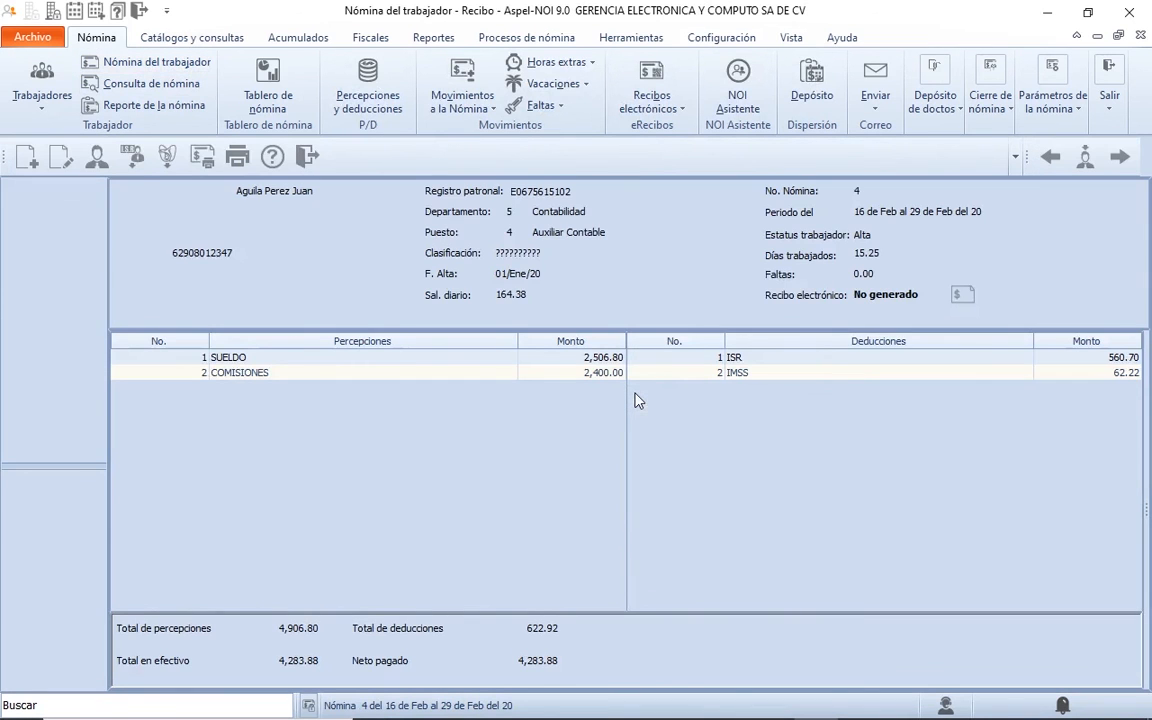
{"action": "left_click", "coordinate": [763, 367]}
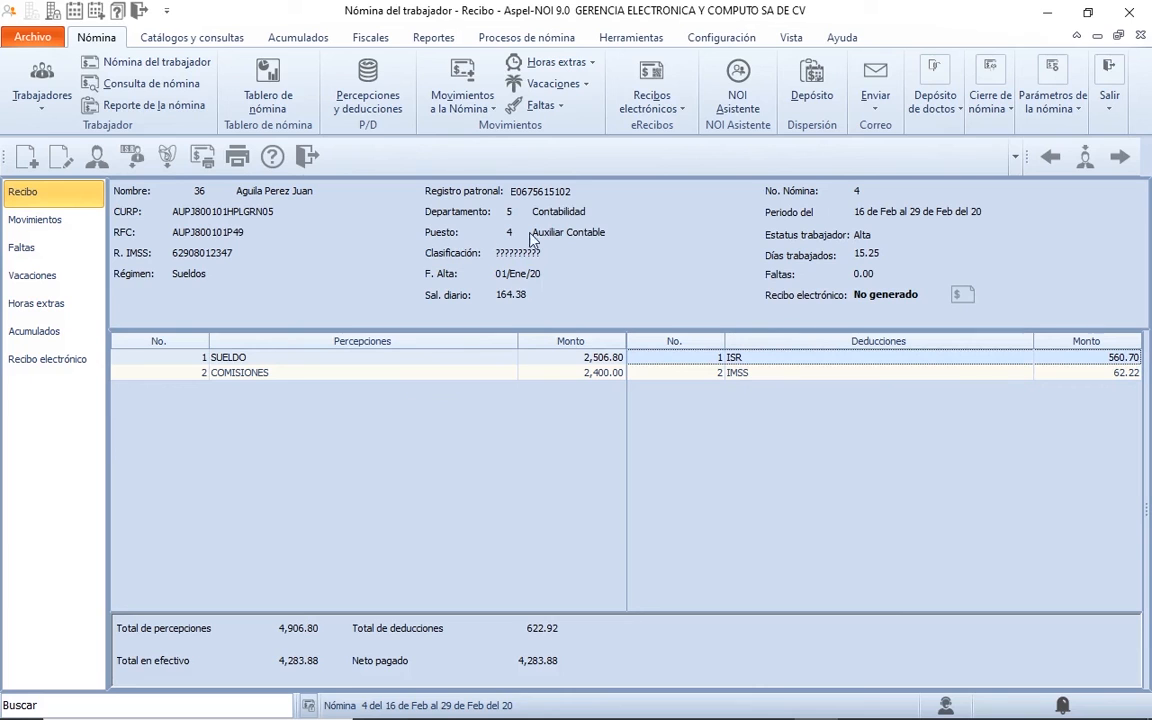
Step: Show the receipt's ISR calculation, review the full Desglose de ISR report, and close the report, calculation and receipt
{"action": "left_click", "coordinate": [133, 157]}
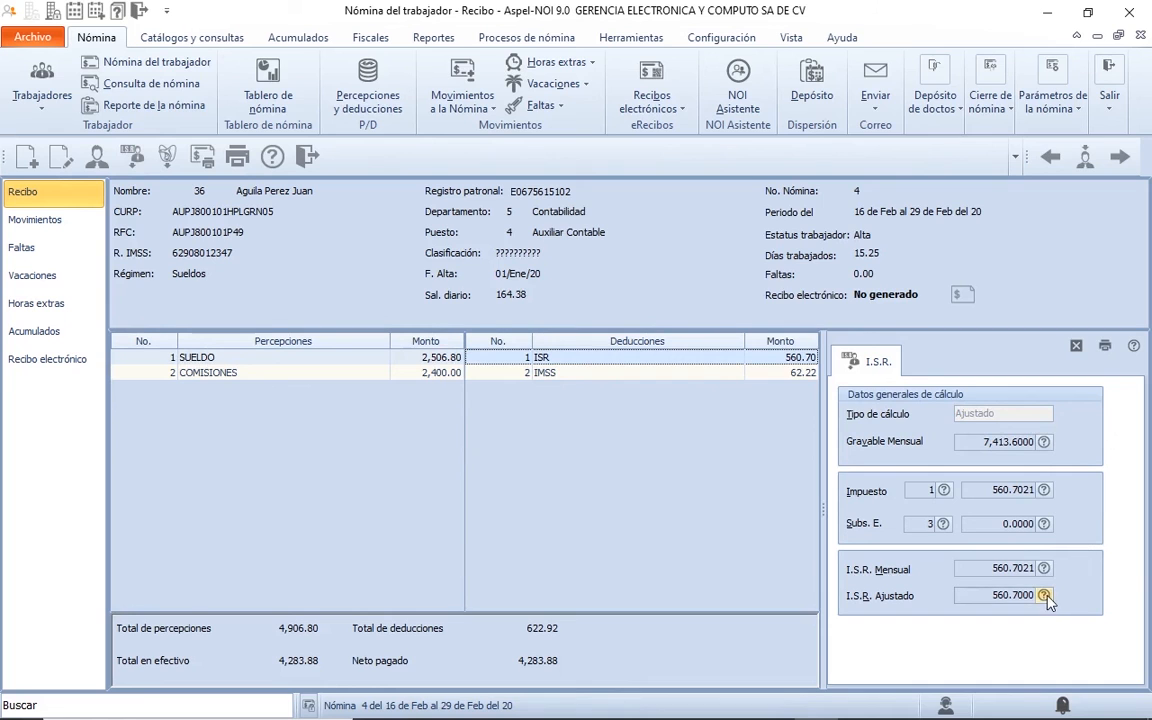
{"action": "left_click", "coordinate": [1105, 349]}
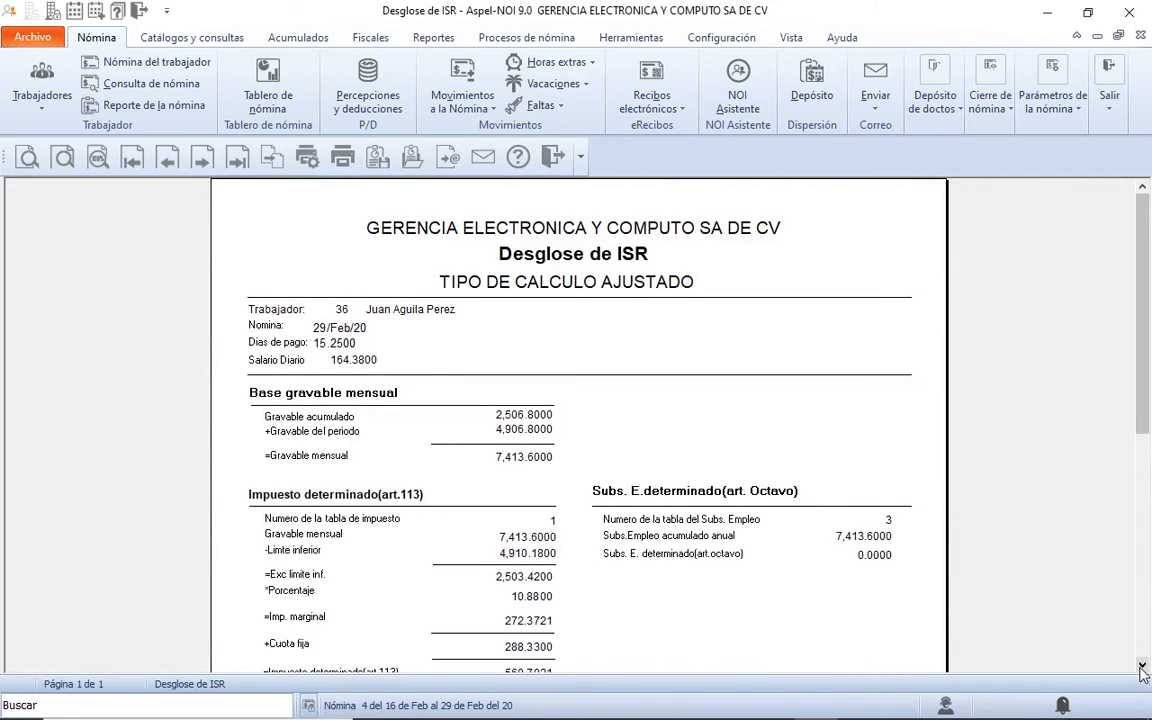
{"action": "left_click", "coordinate": [1143, 667]}
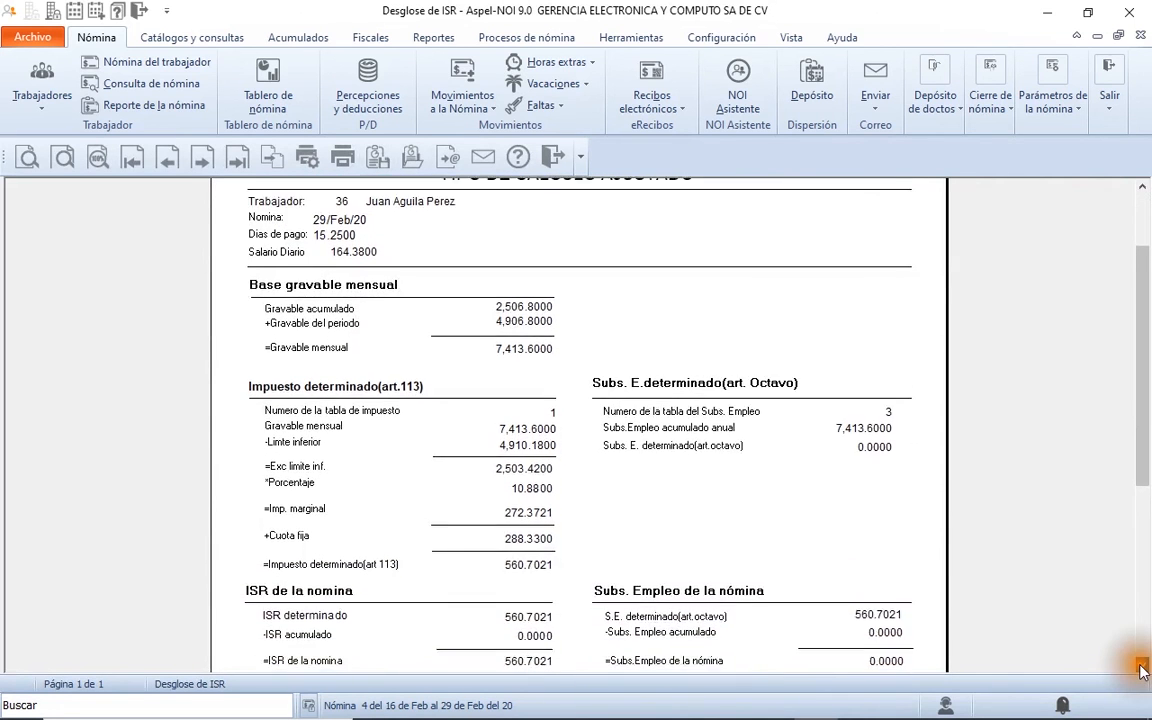
{"action": "left_click", "coordinate": [1143, 669]}
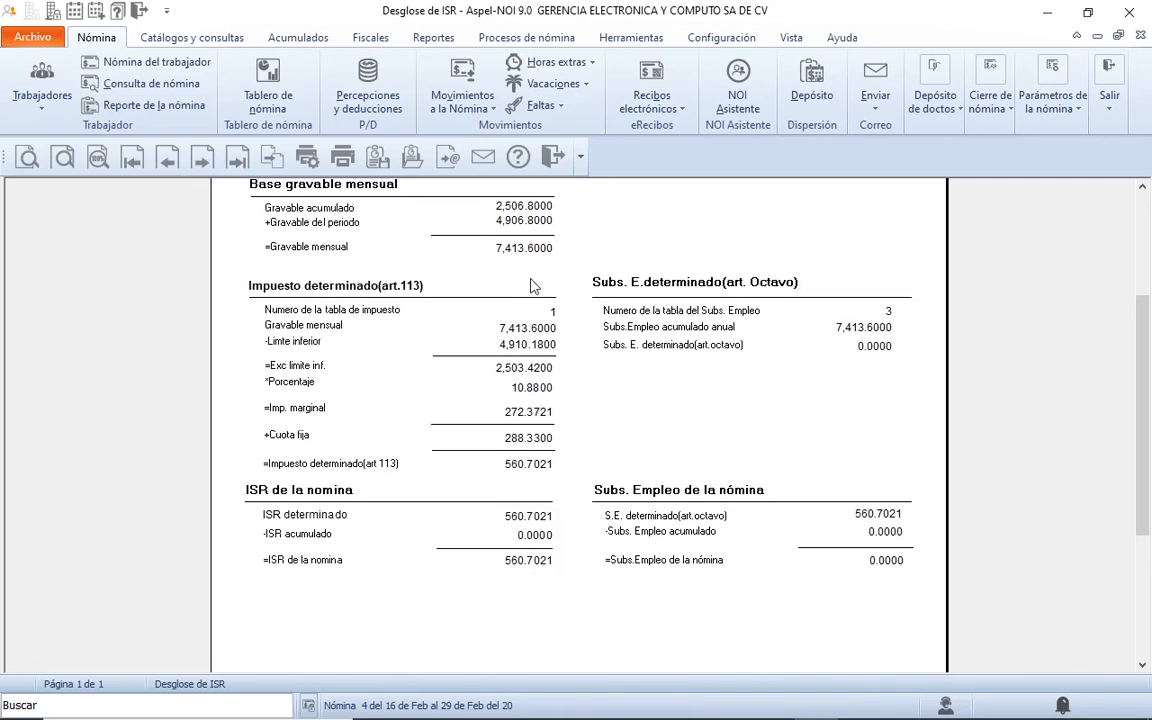
{"action": "left_click", "coordinate": [553, 158]}
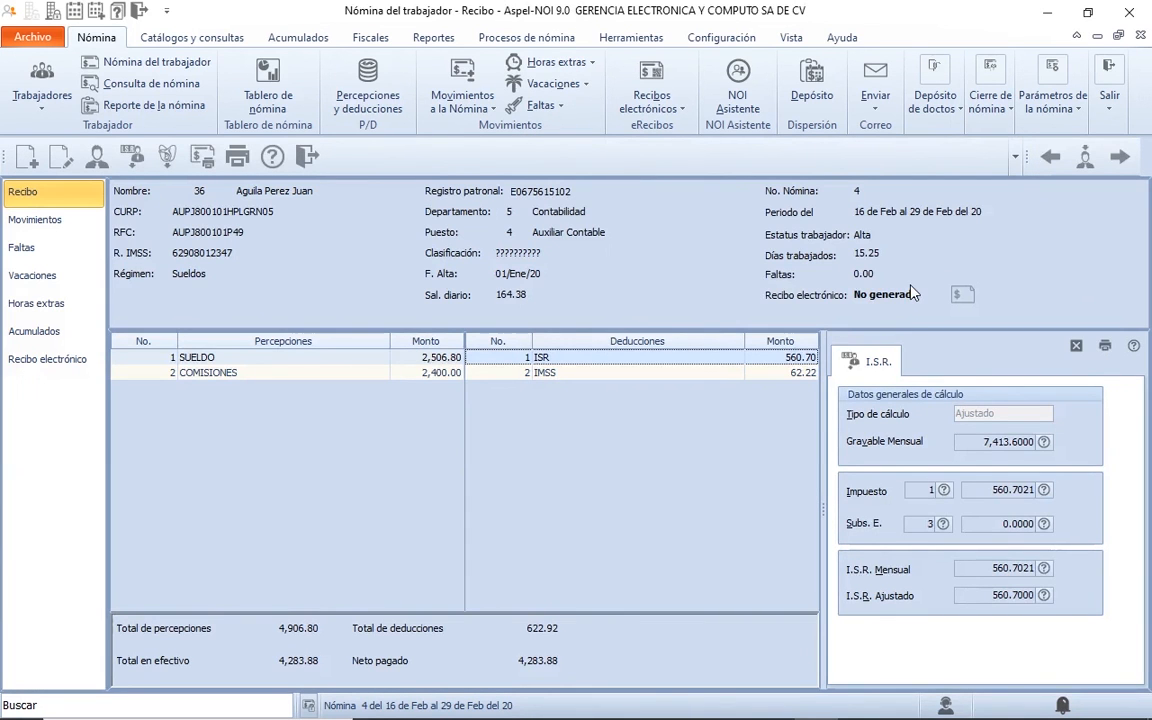
{"action": "left_click", "coordinate": [1077, 347]}
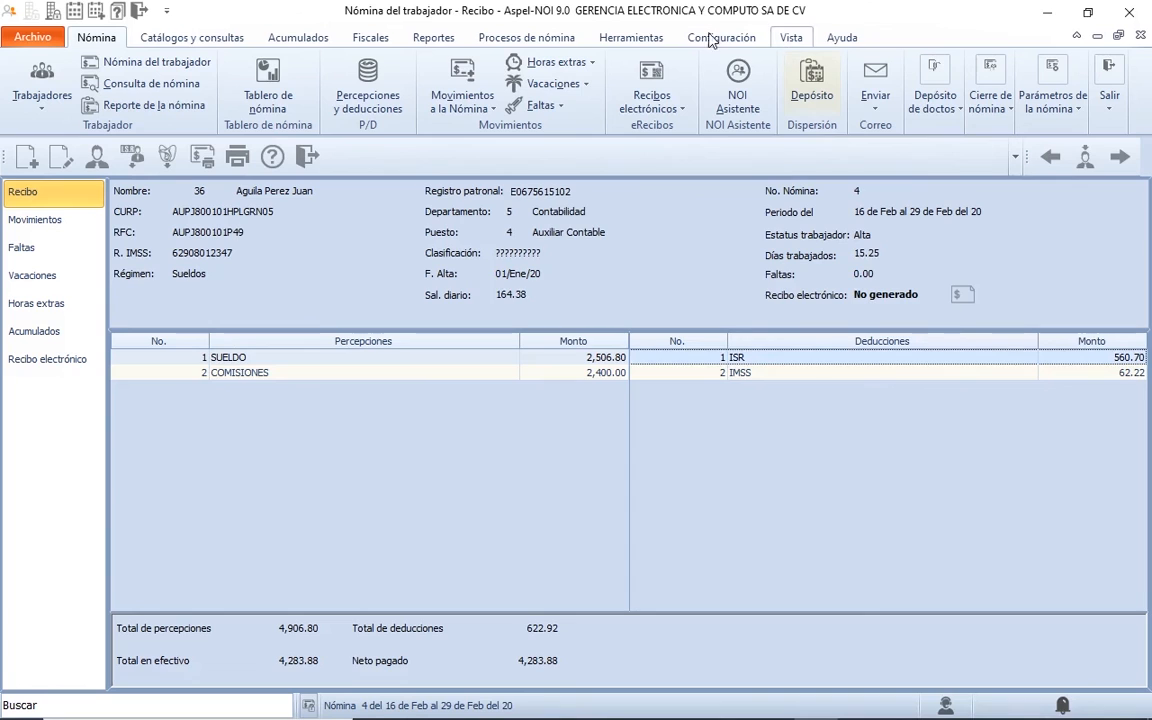
{"action": "left_click", "coordinate": [307, 157]}
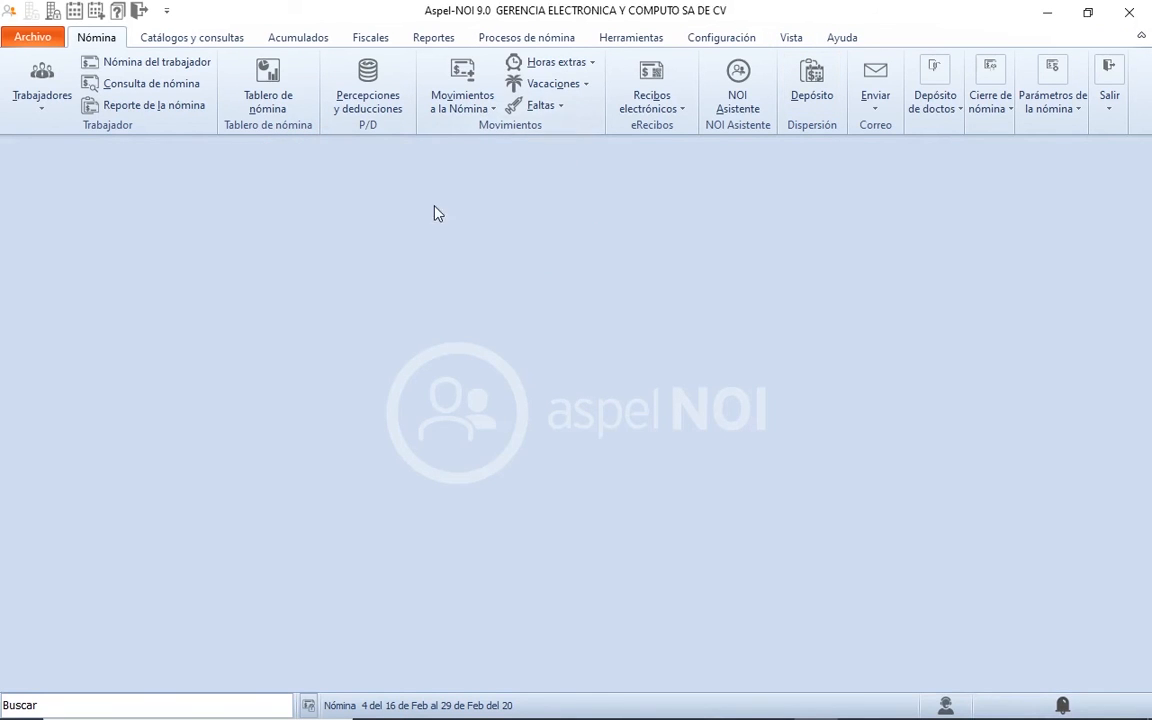
Step: Start an indefinite-term contract rescission for the worker with key 3, generating both Indemnización and Liquidación
{"action": "left_click", "coordinate": [502, 40]}
{"action": "left_click", "coordinate": [476, 98]}
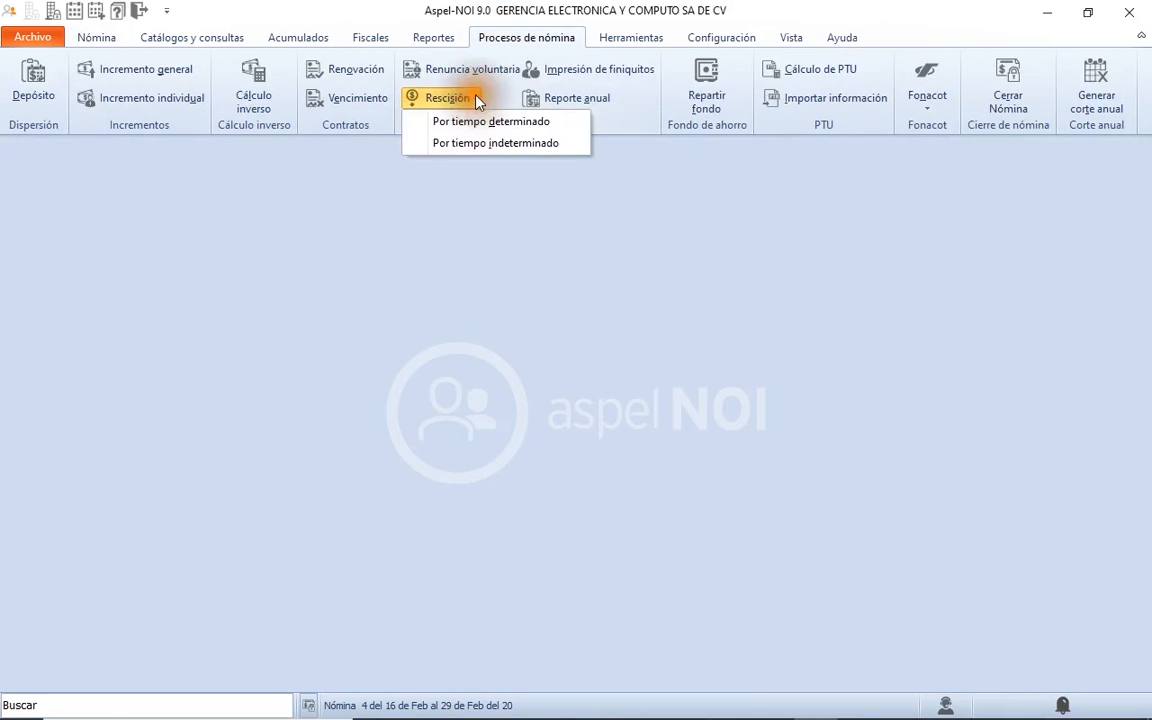
{"action": "left_click", "coordinate": [483, 146]}
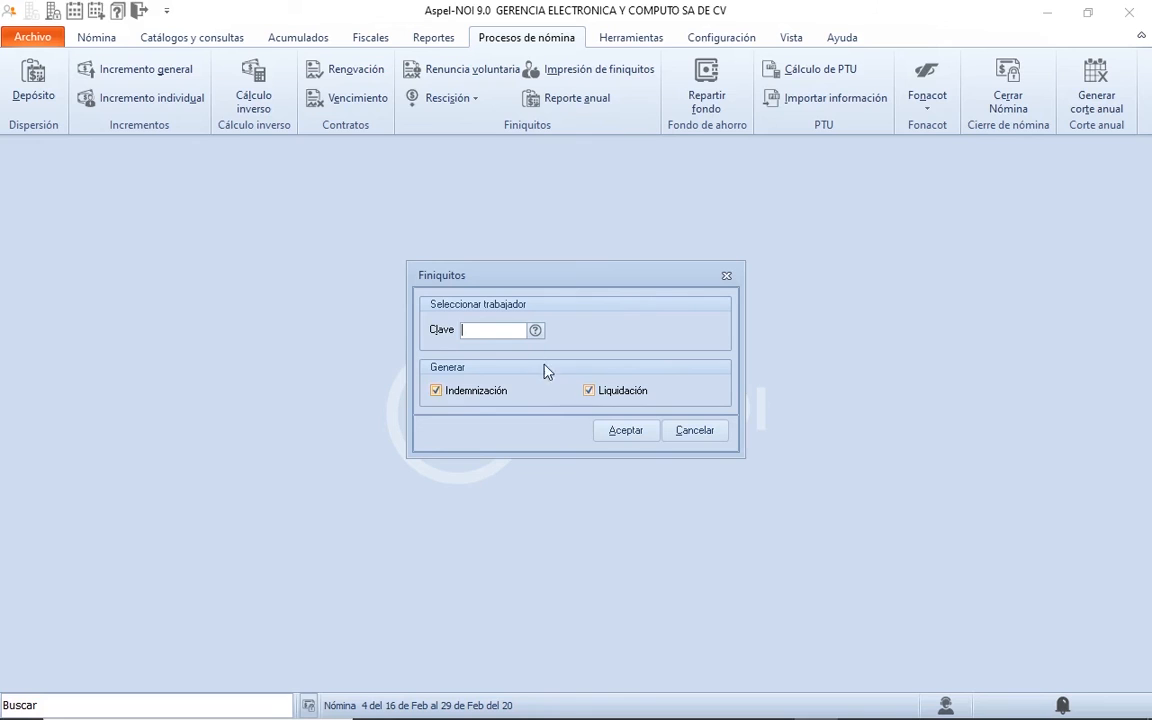
{"action": "type", "text": "3"}
{"action": "left_click", "coordinate": [625, 432]}
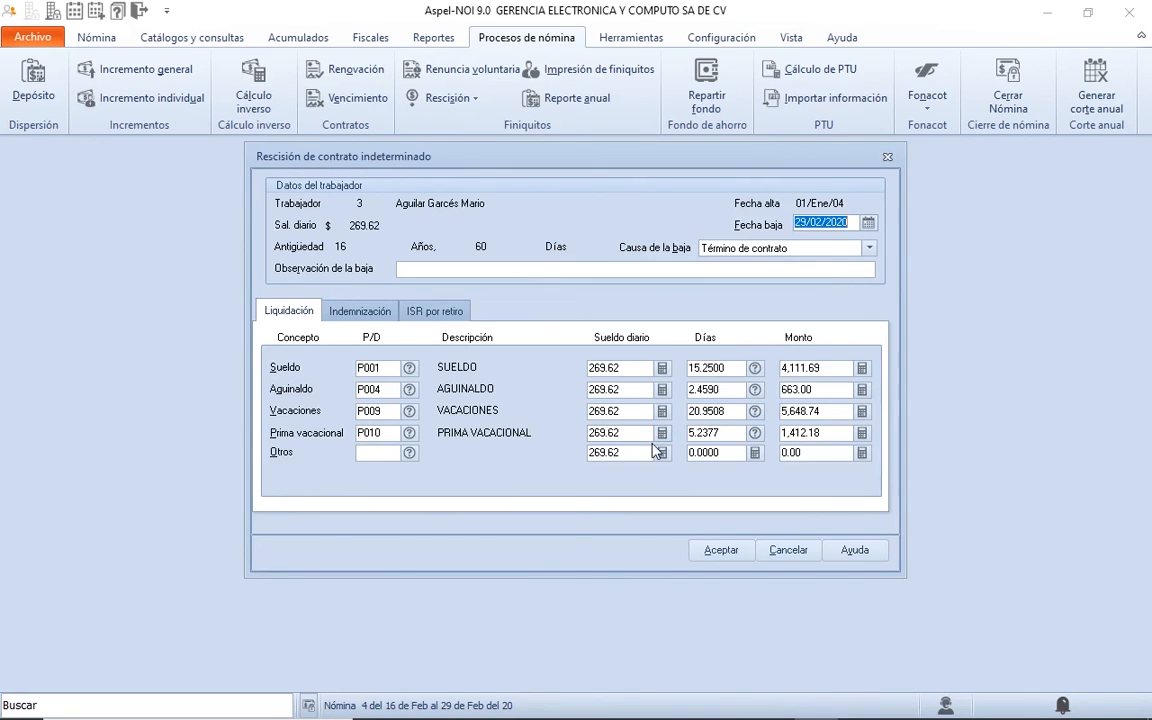
Step: Review the rescission's severance and retirement ISR amounts, and inspect the exempt income calculation without applying changes
{"action": "left_click", "coordinate": [382, 313]}
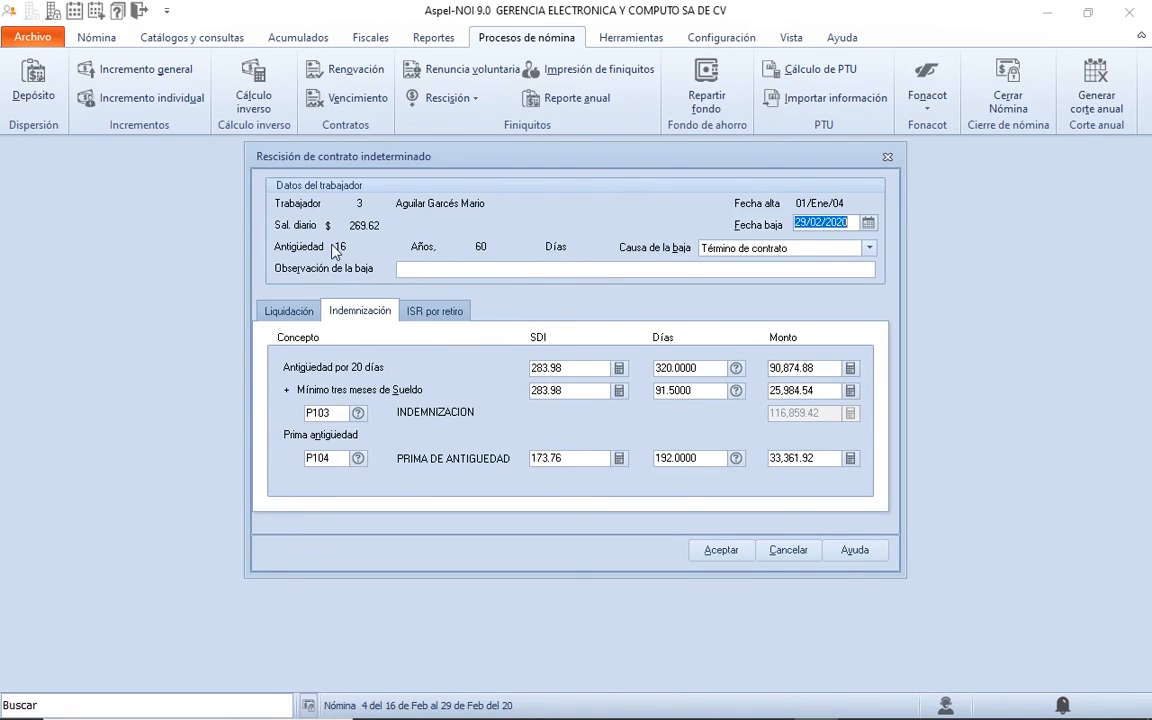
{"action": "left_click", "coordinate": [452, 313]}
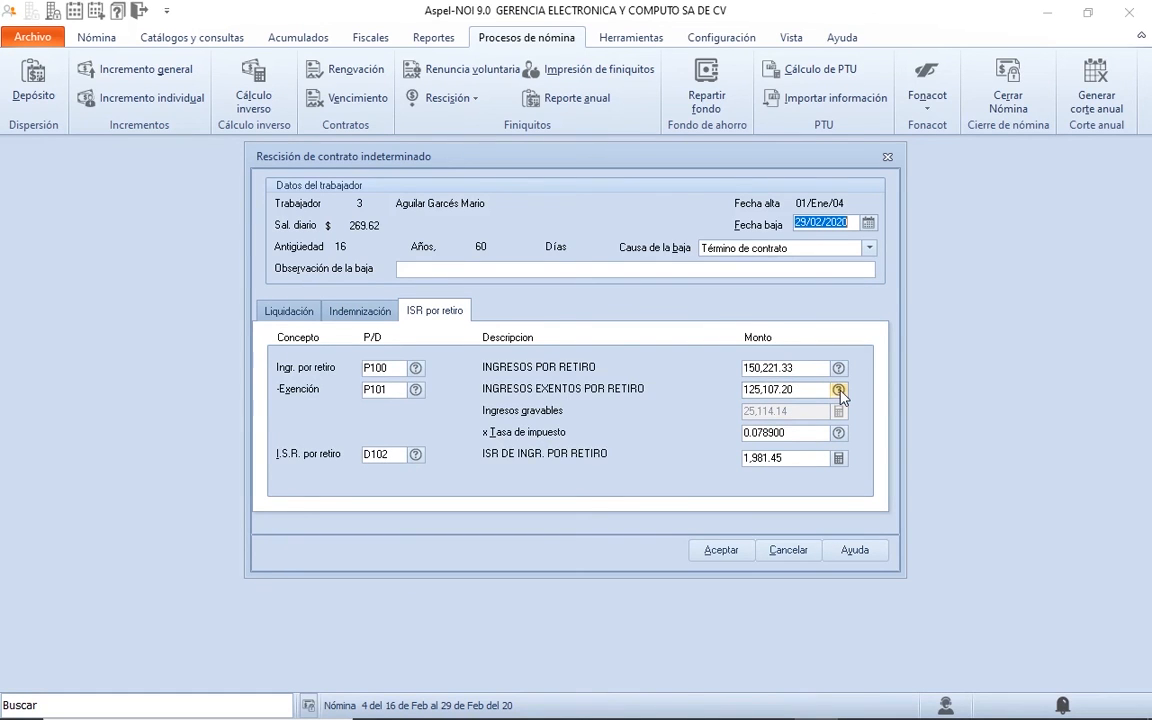
{"action": "left_click", "coordinate": [838, 390]}
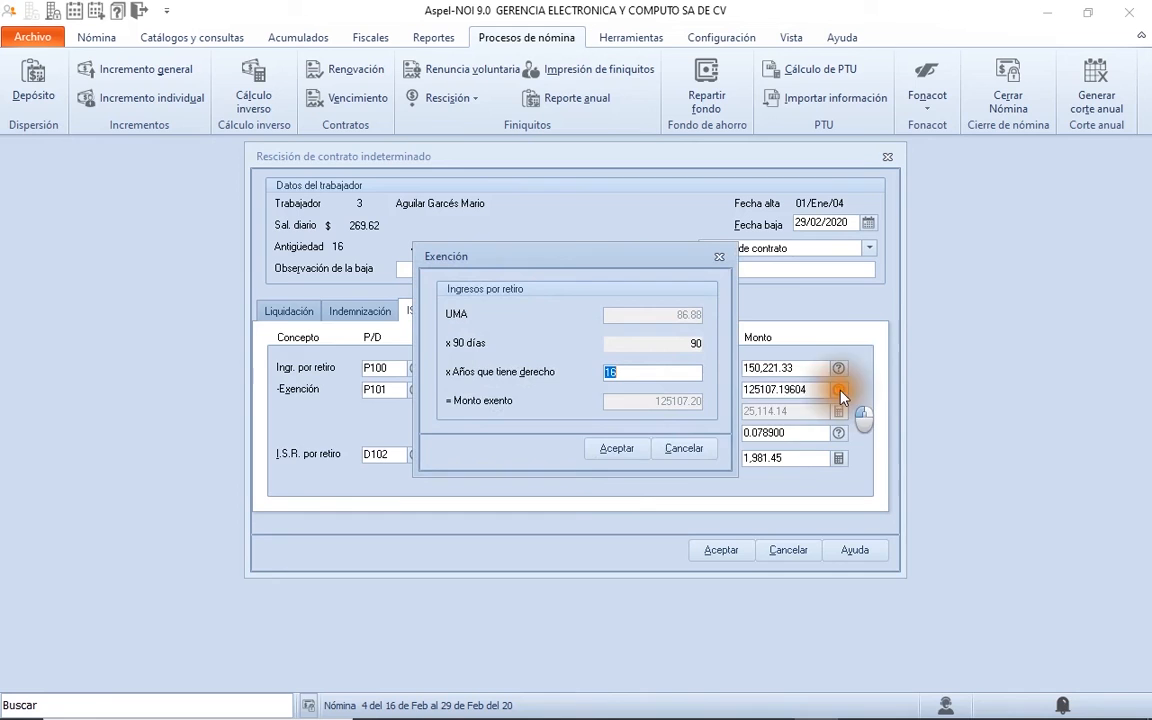
{"action": "left_click", "coordinate": [617, 448]}
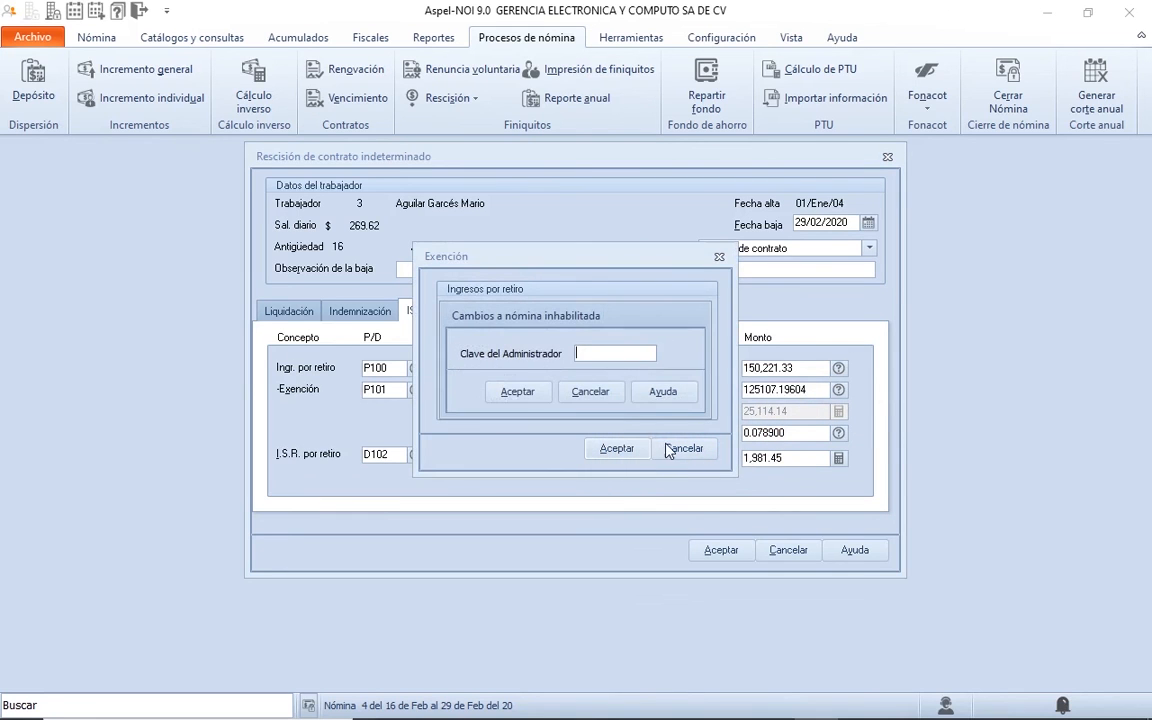
{"action": "left_click", "coordinate": [604, 396]}
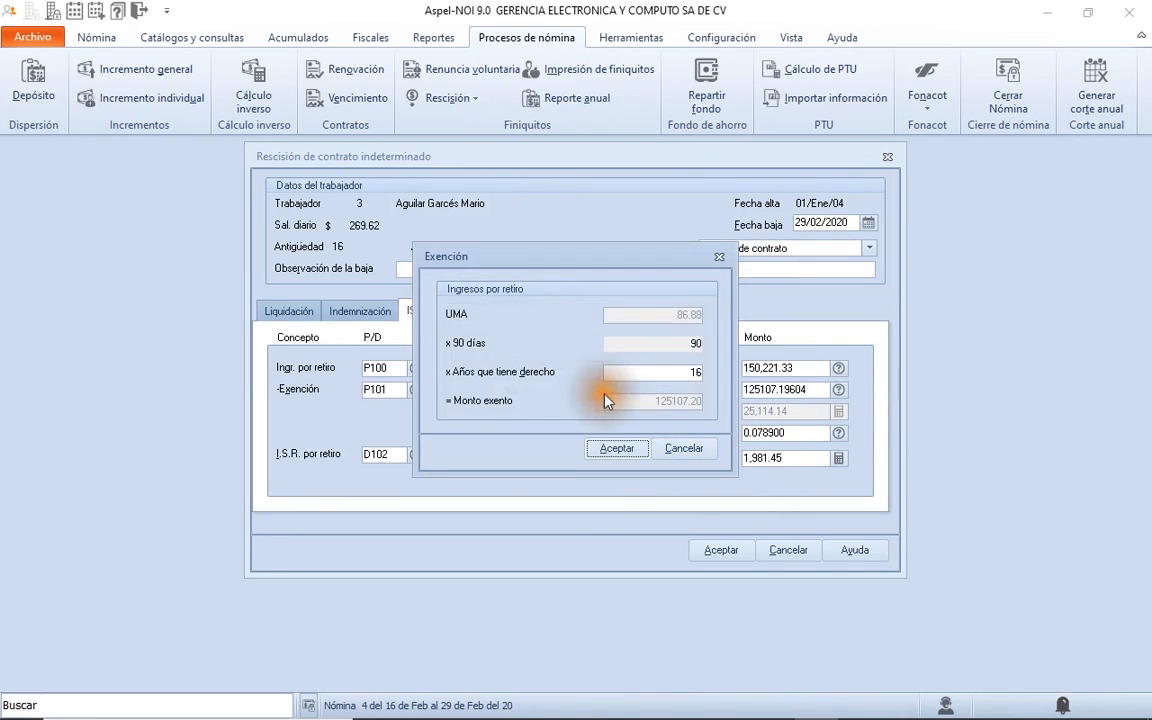
{"action": "left_click", "coordinate": [684, 449]}
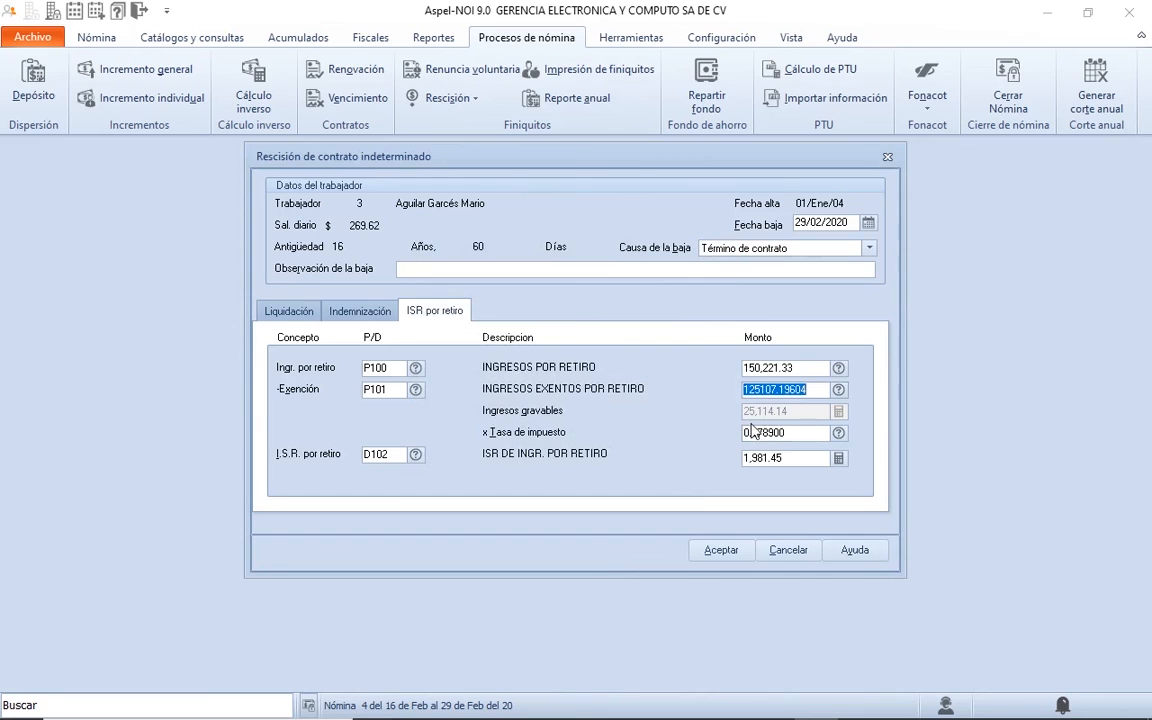
Step: Inspect how the Tasa de impuesto for the retirement ISR is calculated and leave it without applying changes
{"action": "left_click", "coordinate": [838, 434]}
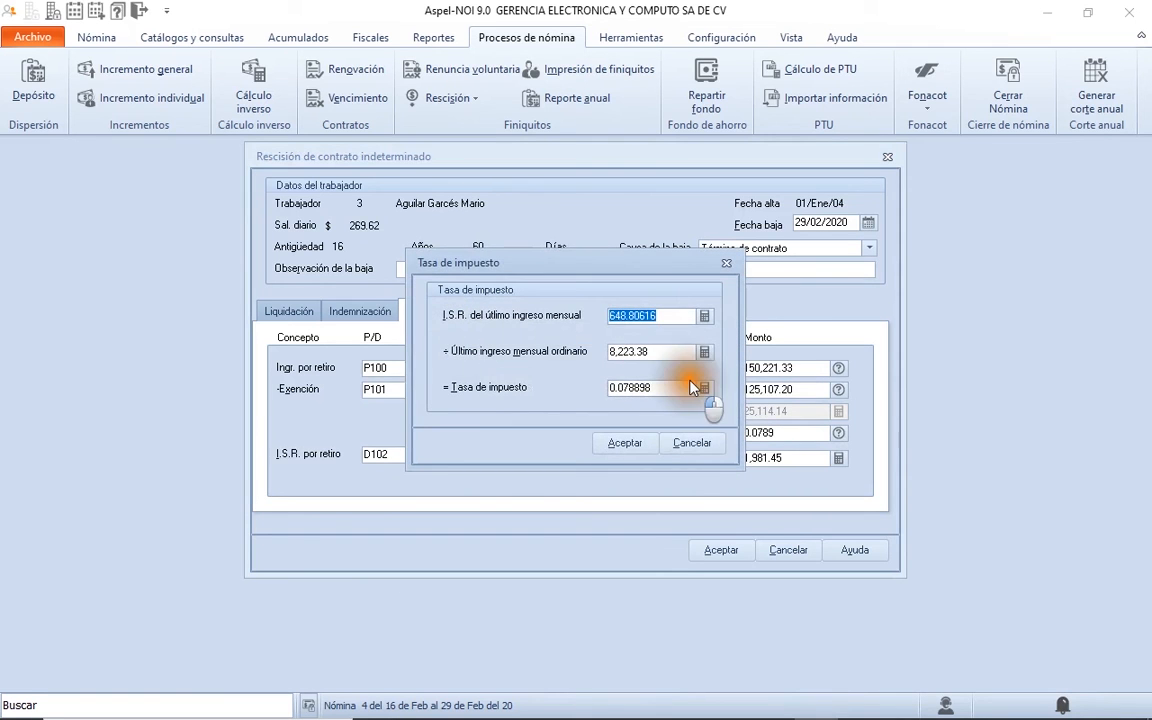
{"action": "left_click", "coordinate": [624, 443]}
{"action": "left_click", "coordinate": [590, 391]}
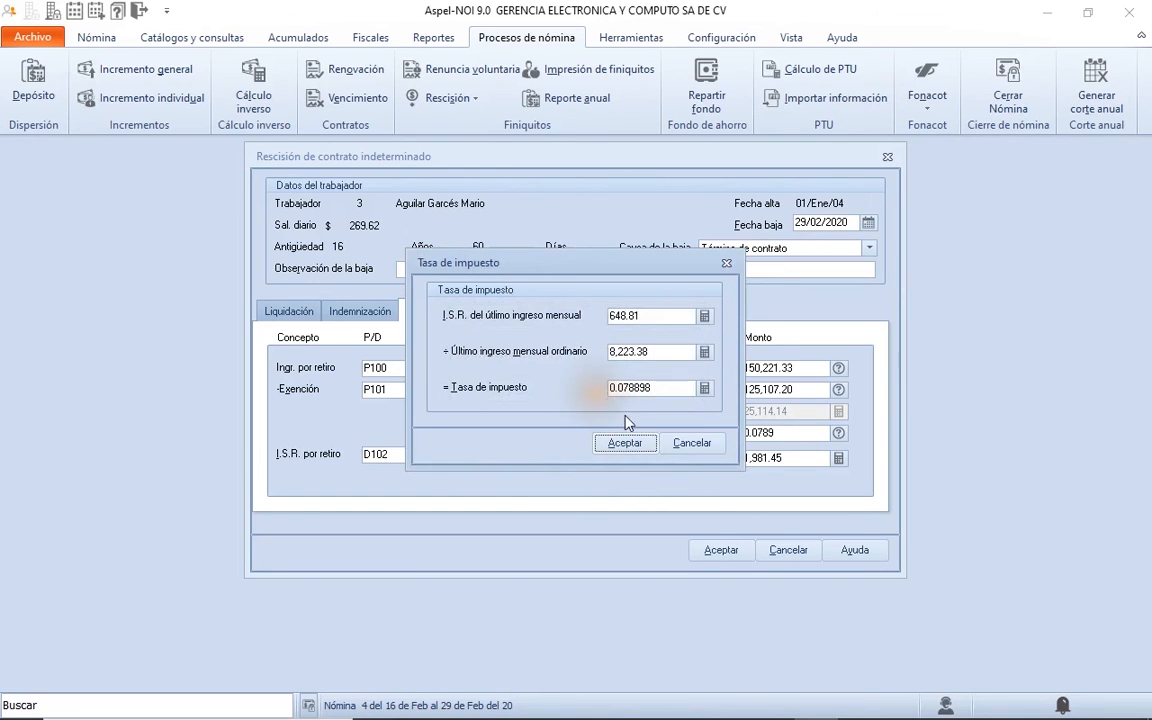
{"action": "left_click", "coordinate": [688, 443]}
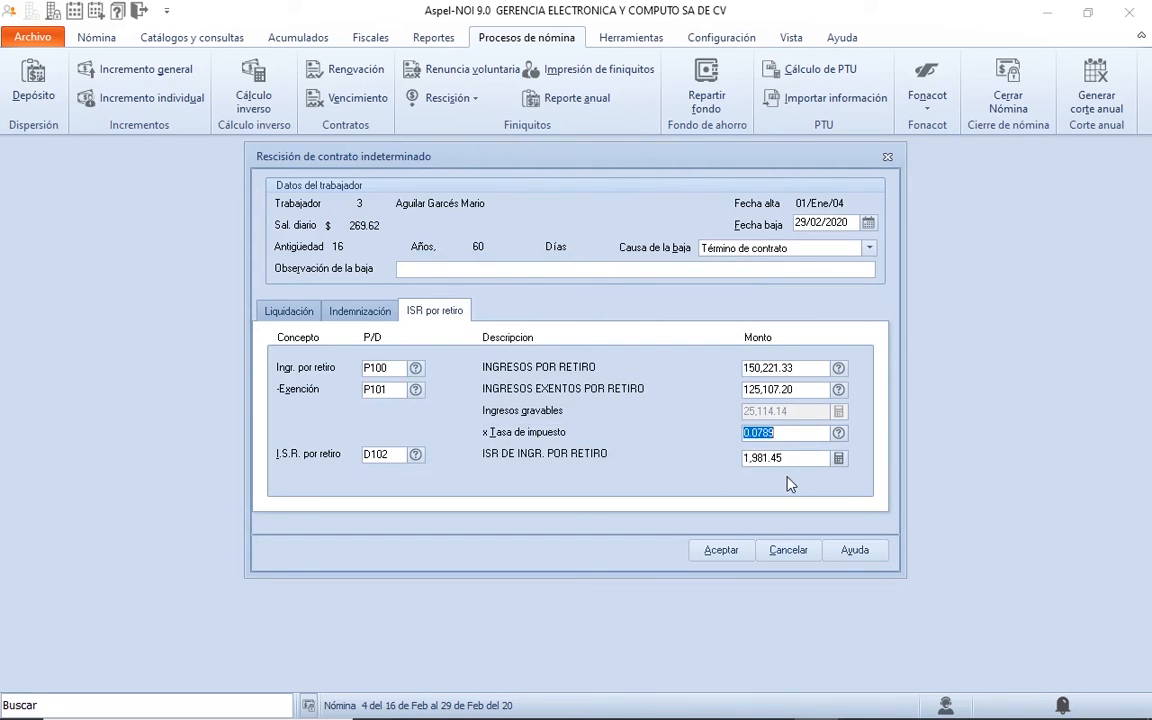
Step: Apply the indefinite-contract rescission, authorize it with the password, and dismiss the information notice
{"action": "left_click", "coordinate": [726, 547]}
{"action": "type", "text": "*******"}
{"action": "key", "text": "Return"}
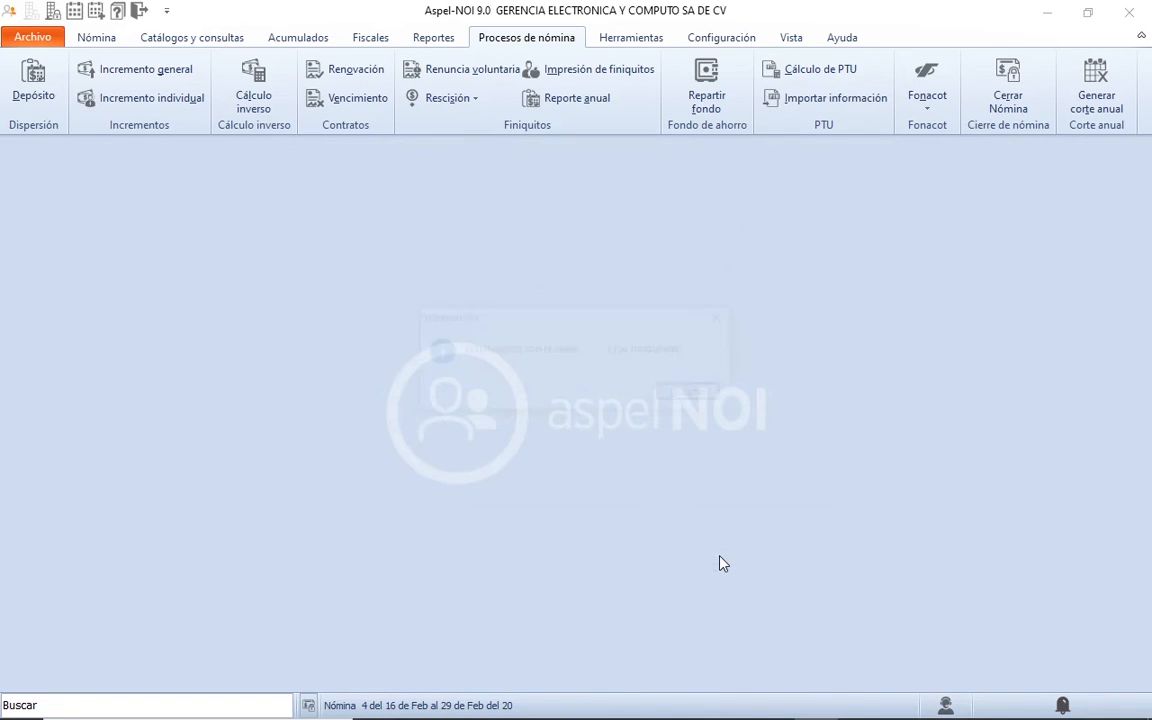
{"action": "left_click", "coordinate": [702, 394]}
Step: Open the payroll receipt of the worker with key 3 to review the Indemnización amounts, and switch it to the Liquidación receipt
{"action": "left_click", "coordinate": [102, 40]}
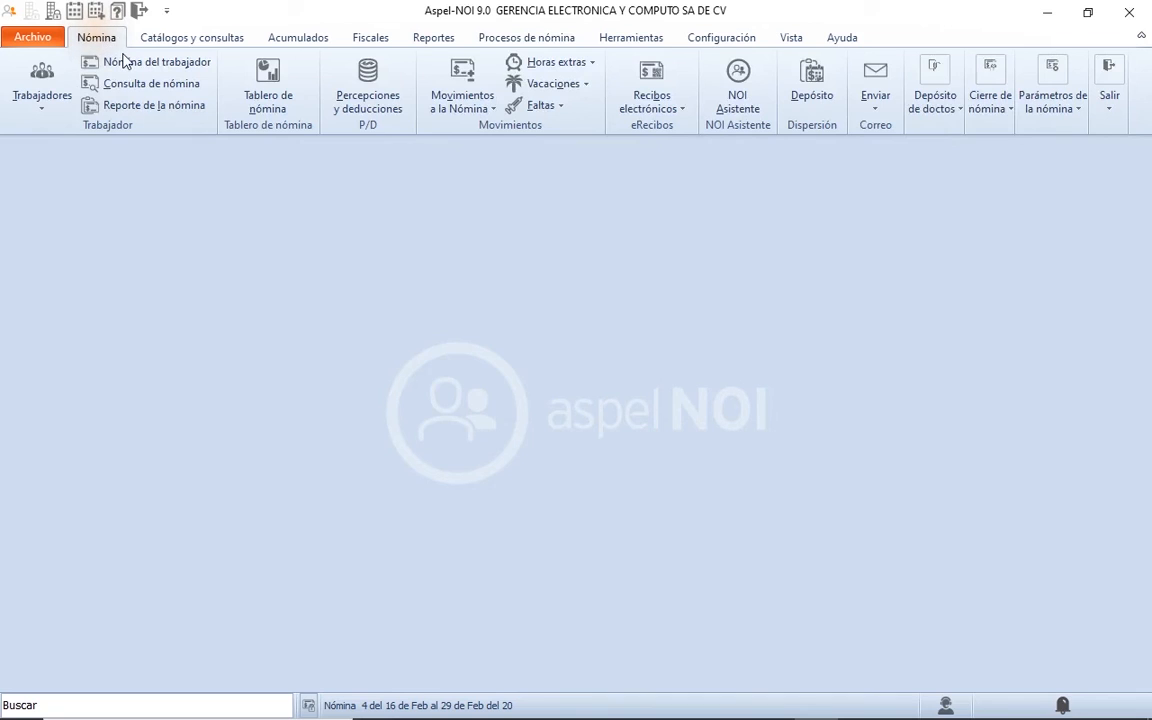
{"action": "left_click", "coordinate": [115, 62]}
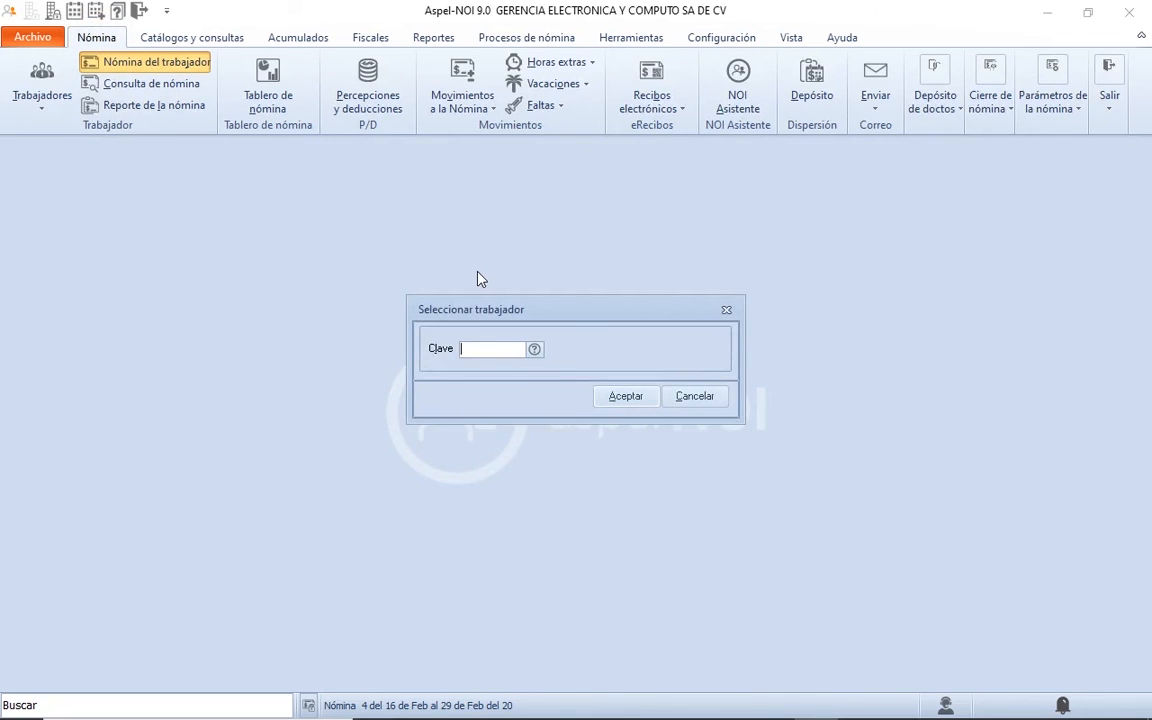
{"action": "key", "text": "Escape"}
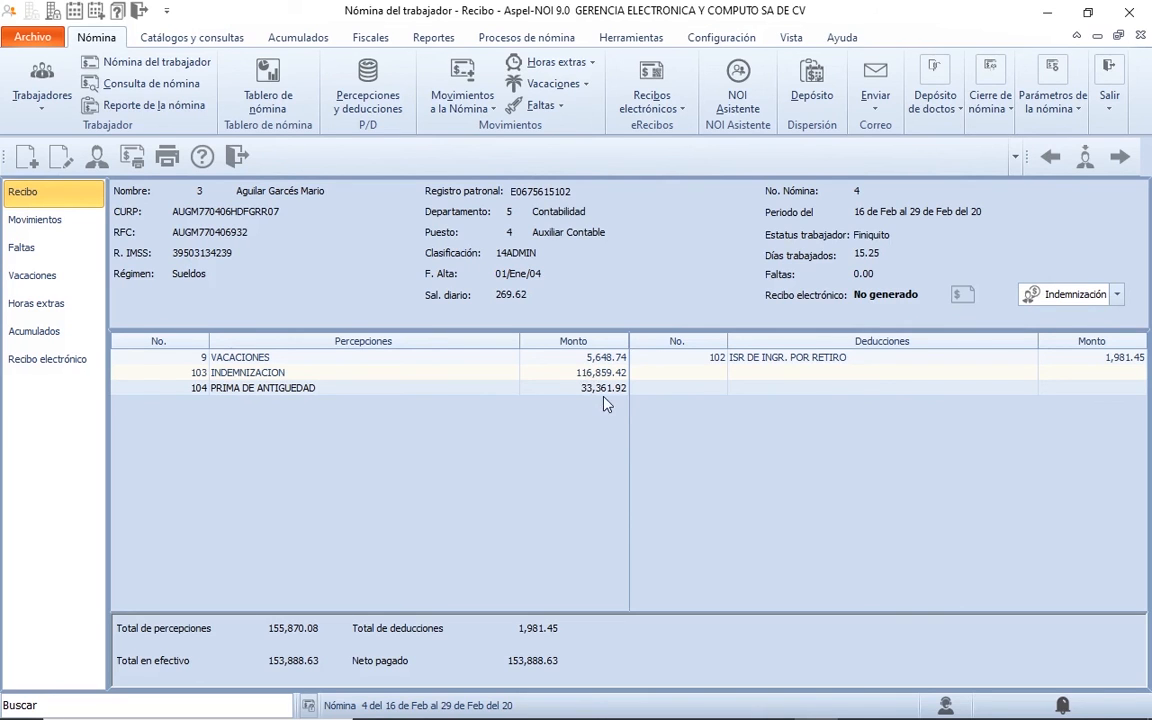
{"action": "left_click", "coordinate": [1117, 296]}
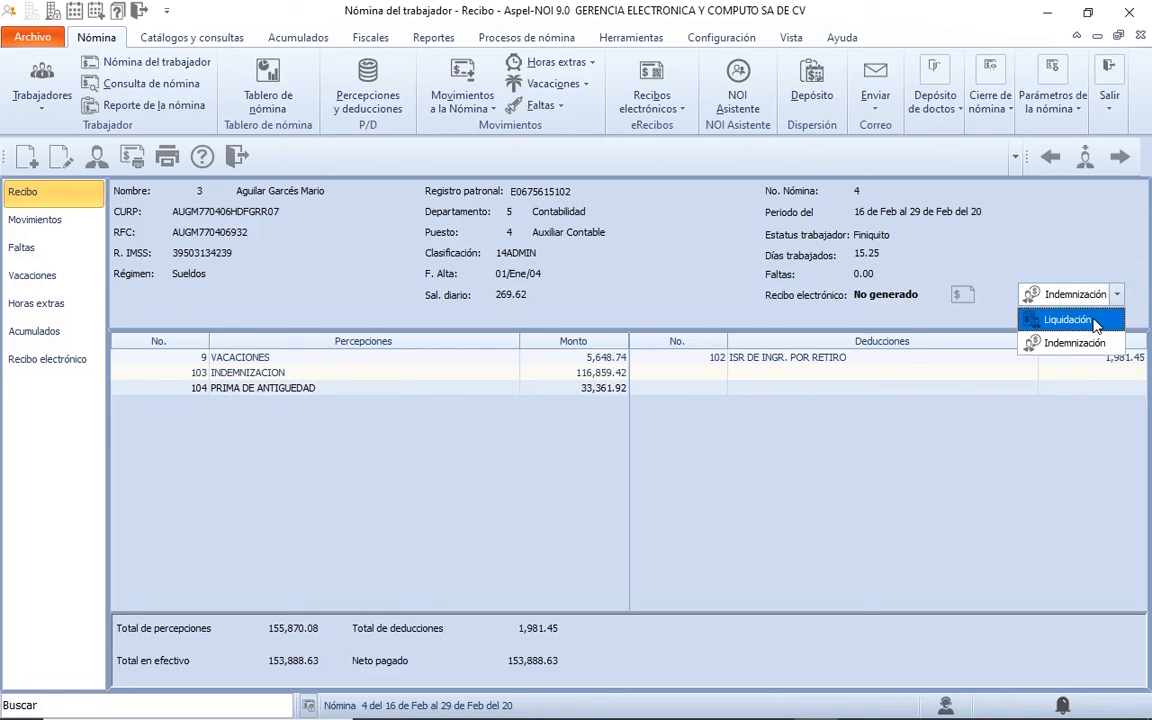
{"action": "left_click", "coordinate": [1068, 320]}
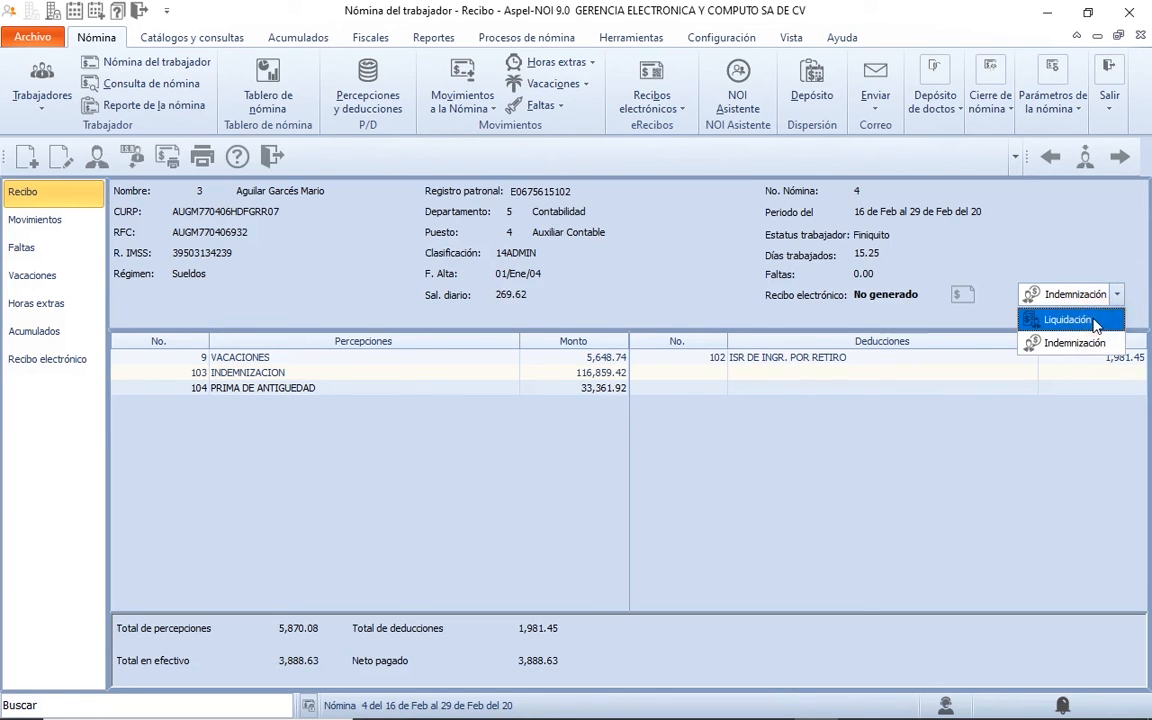